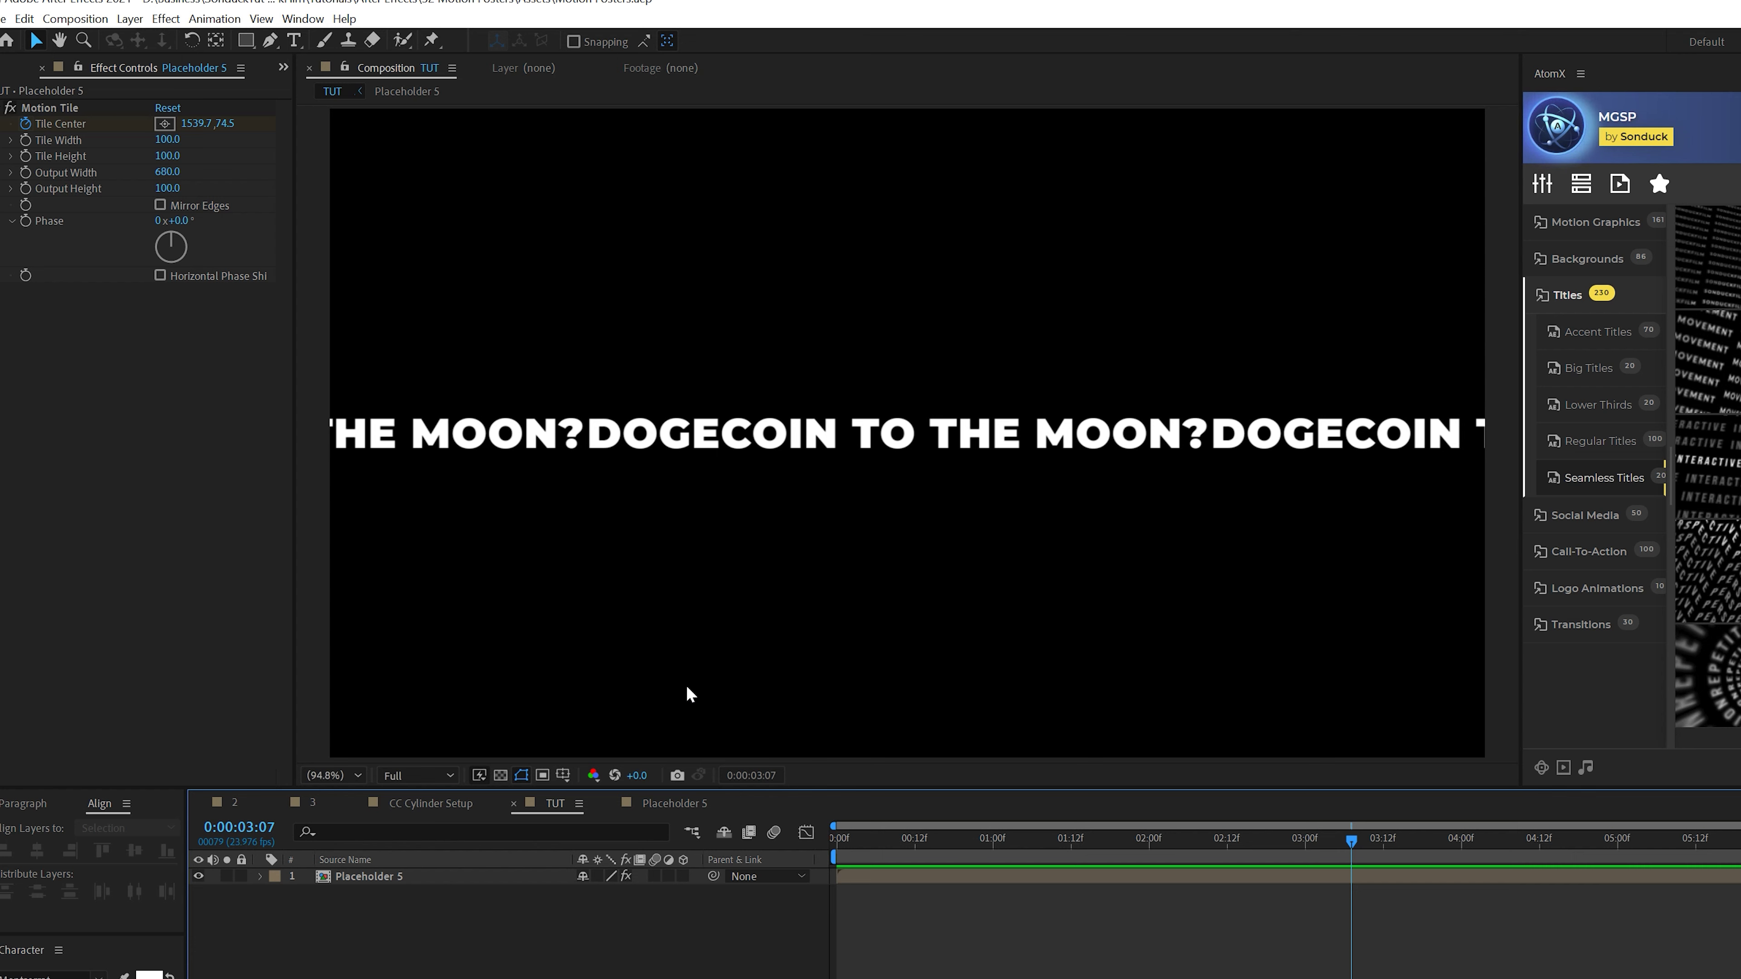
Set the Motion Tile Output Height of the Placeholder 5 layer to 770 to repeat the text line vertically
click(373, 875)
click(406, 872)
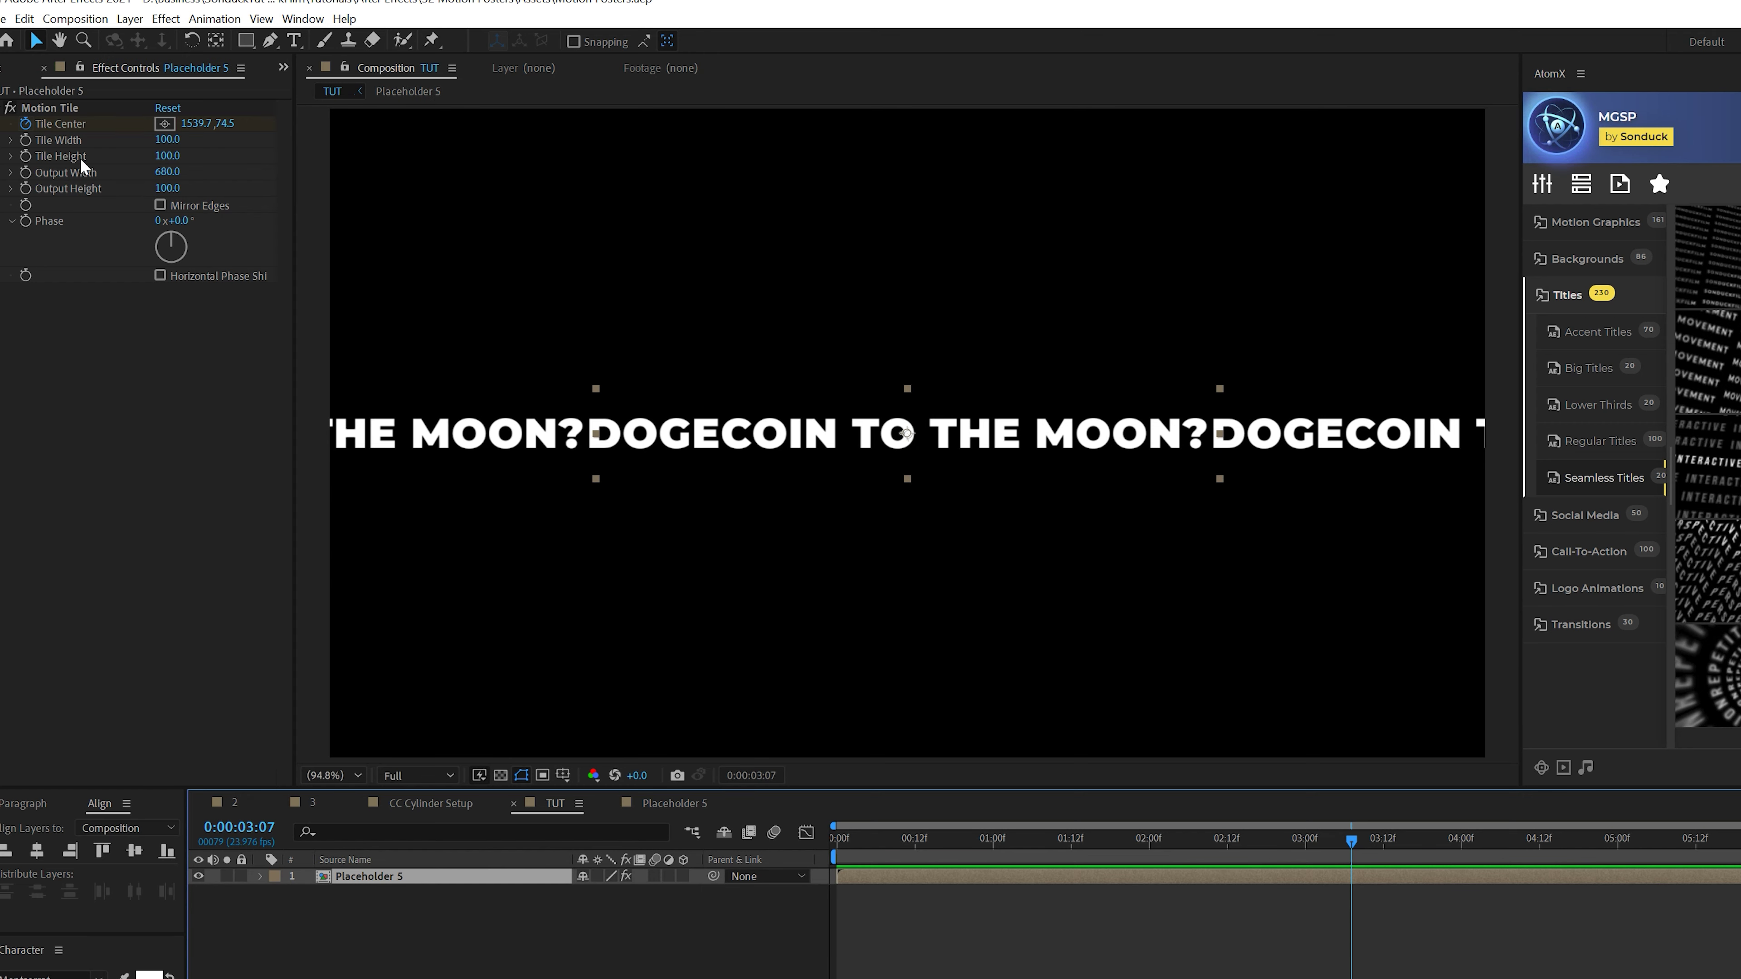
drag(167, 188, 238, 187)
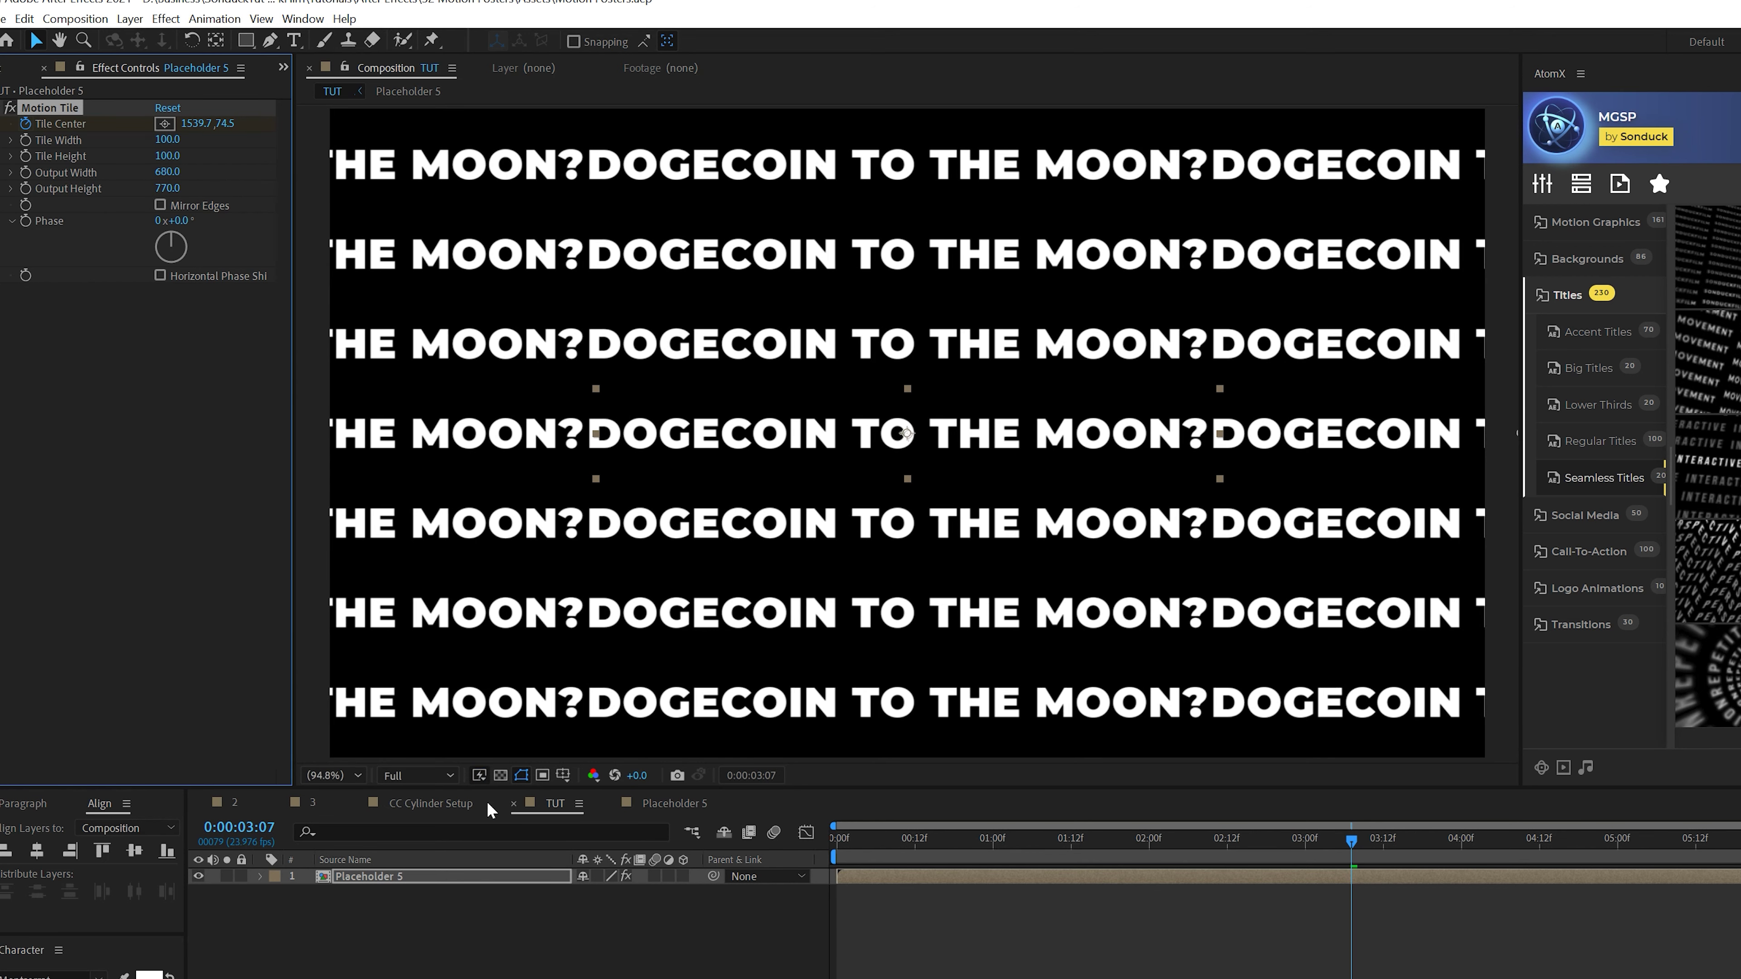
Duplicate the Placeholder 5 layer
click(391, 881)
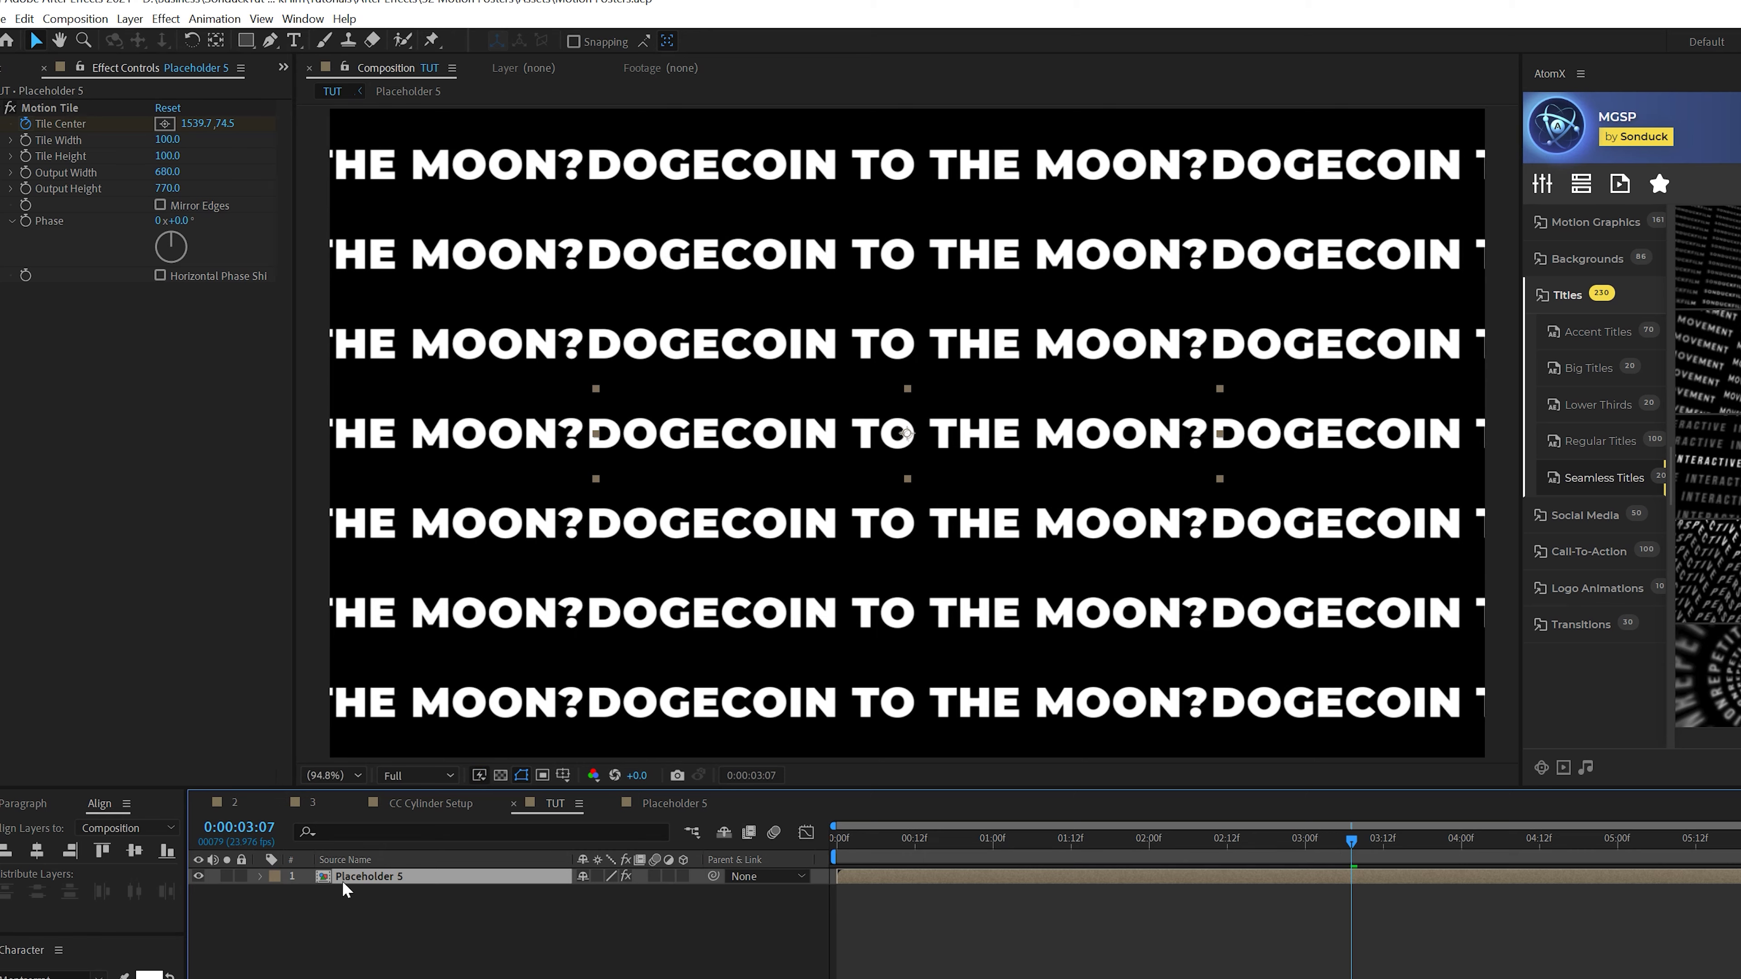
click(24, 19)
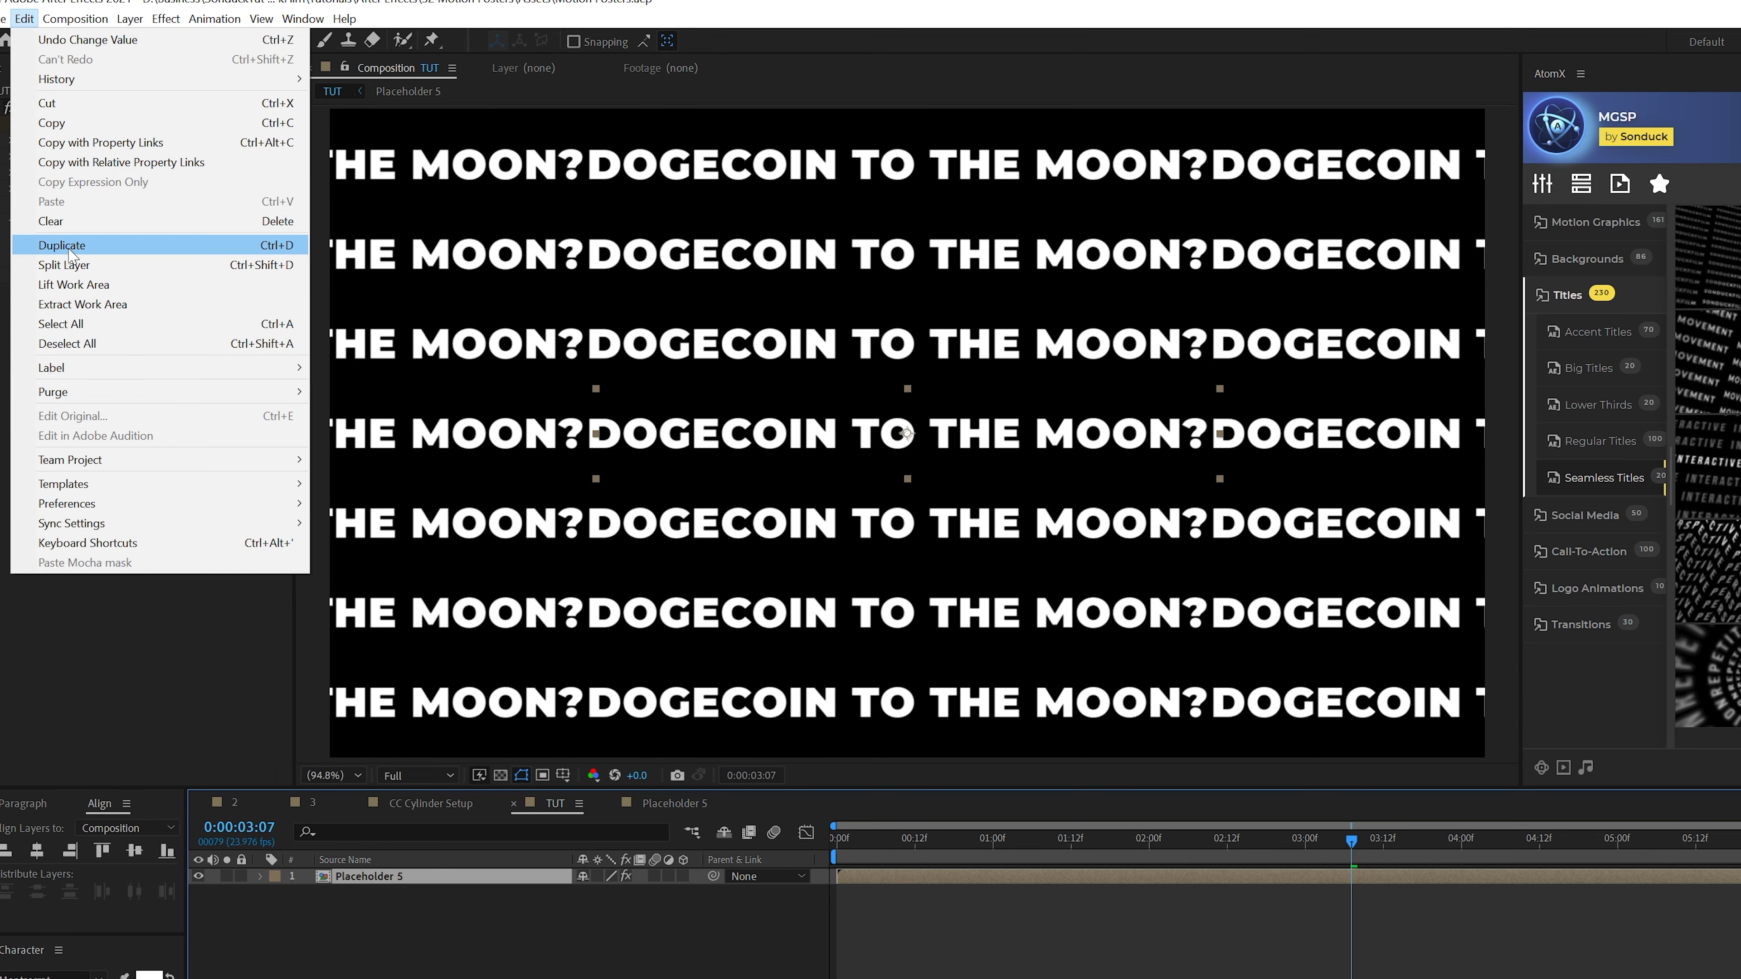
click(206, 249)
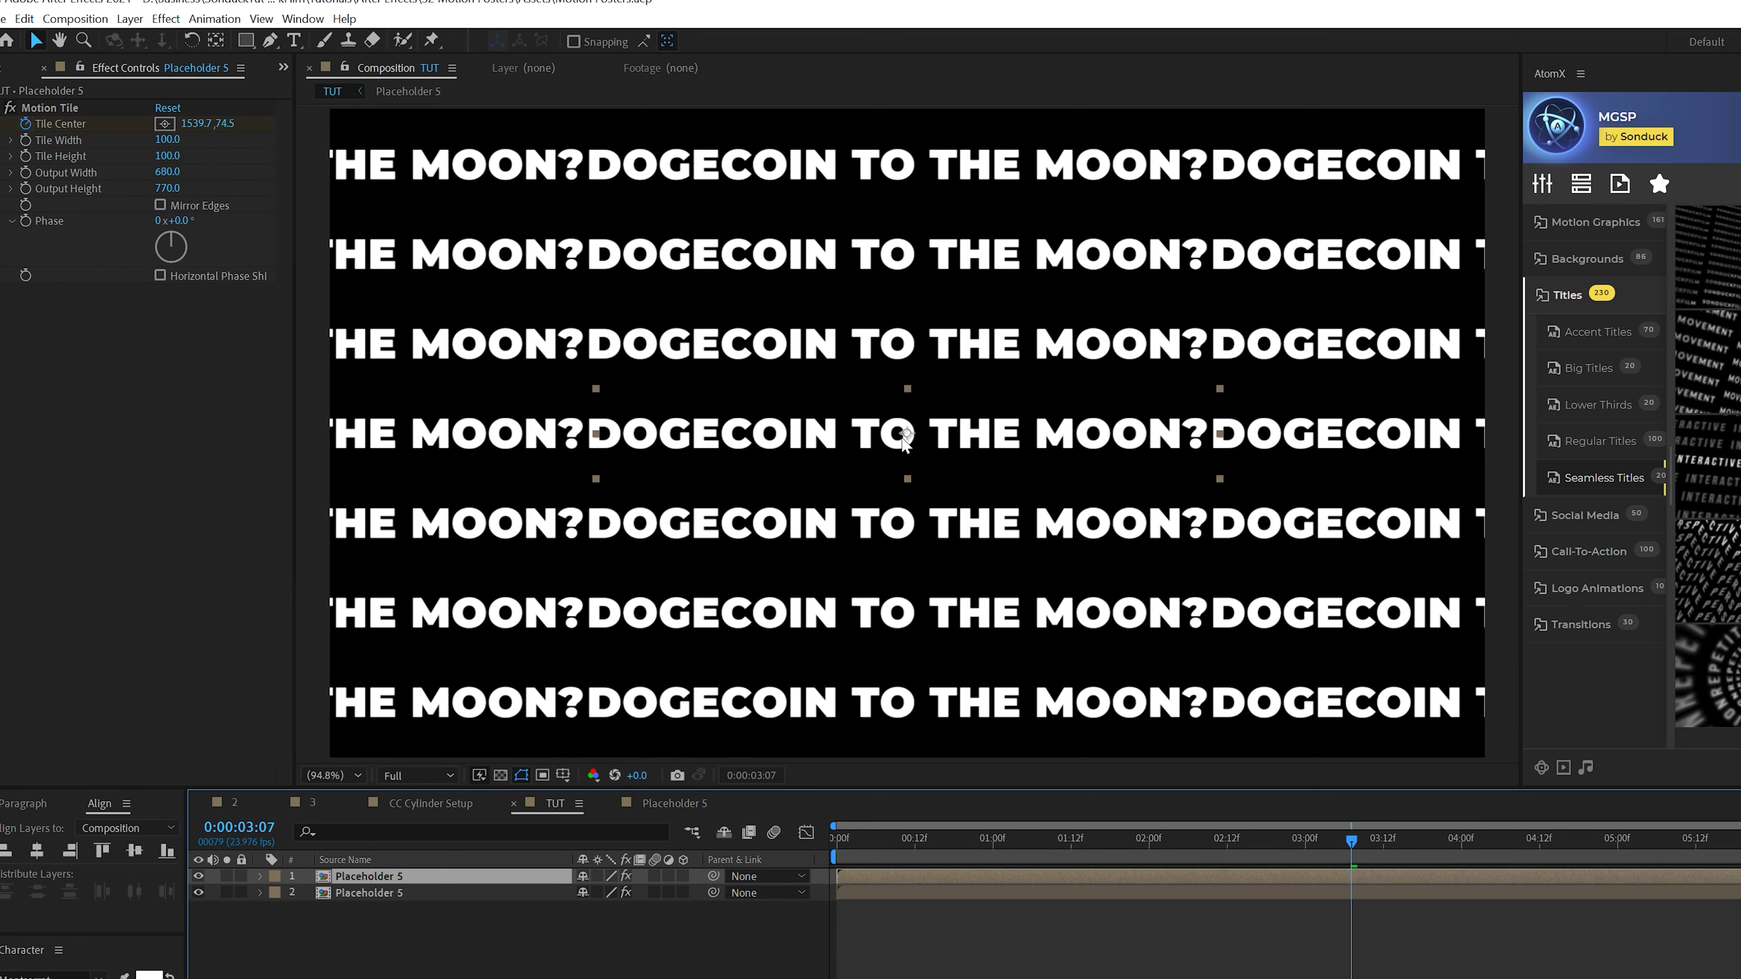
Apply a mint-green Fill effect to the upper Placeholder 5 copy and shift it up so its rows sit between the white ones
click(166, 18)
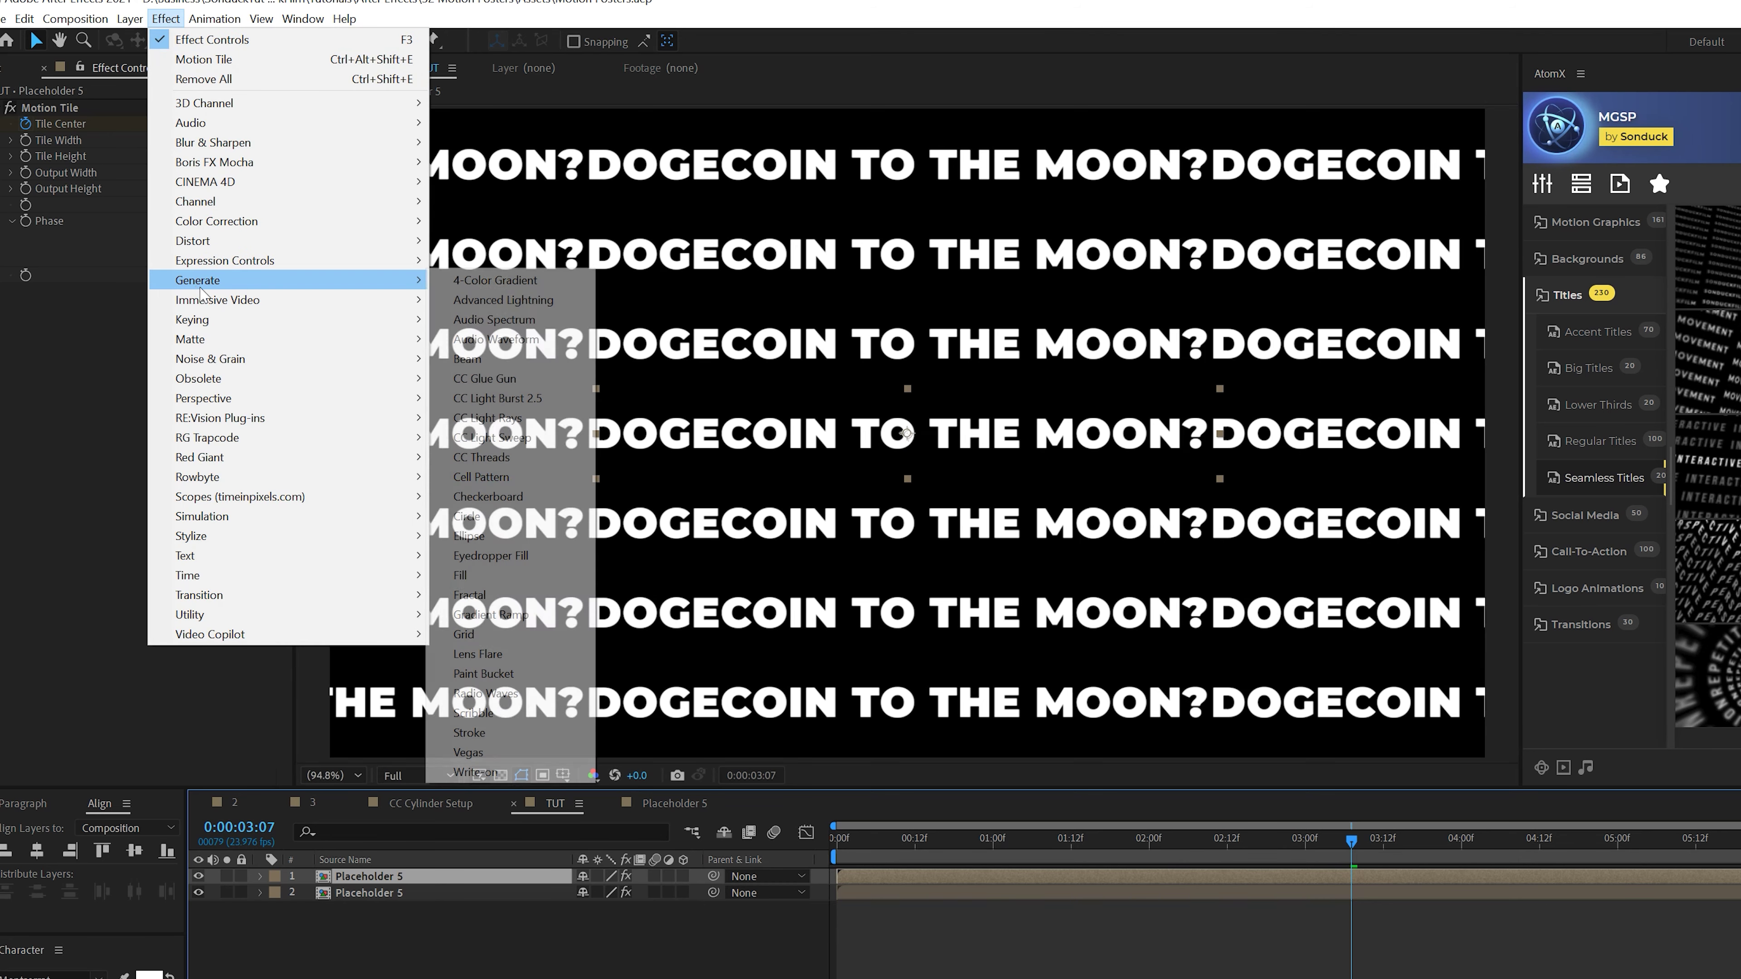
click(459, 574)
click(164, 340)
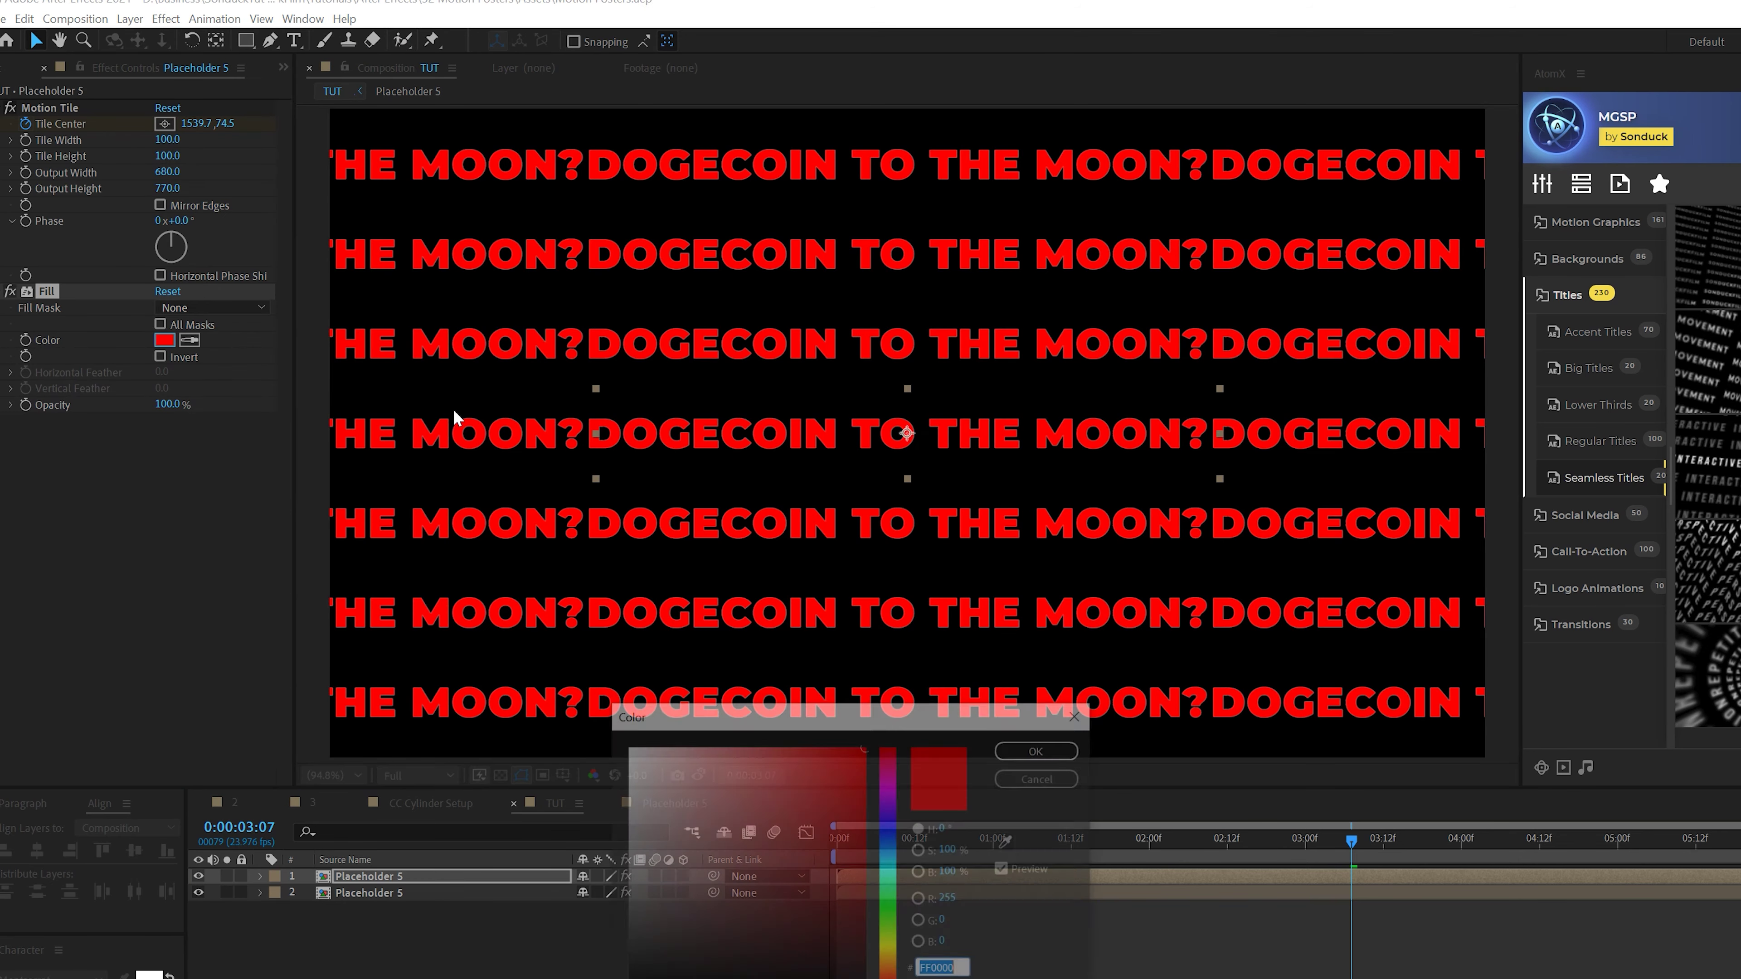
drag(893, 819, 884, 866)
click(1040, 749)
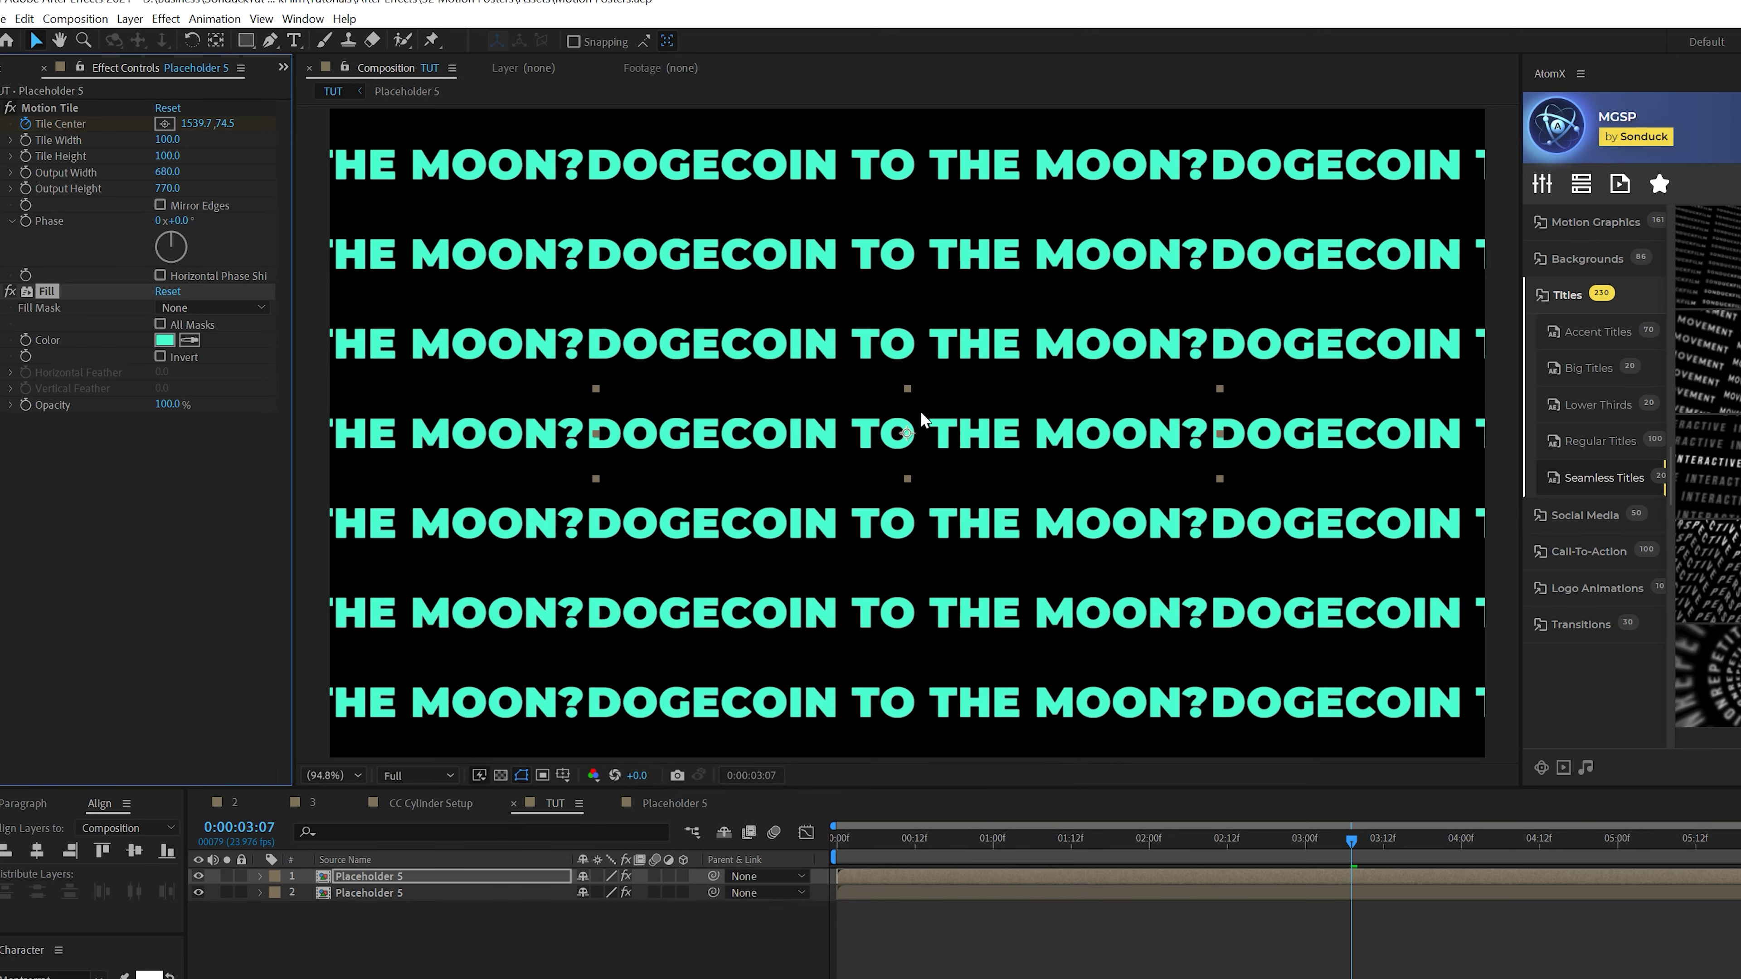
drag(907, 433, 906, 388)
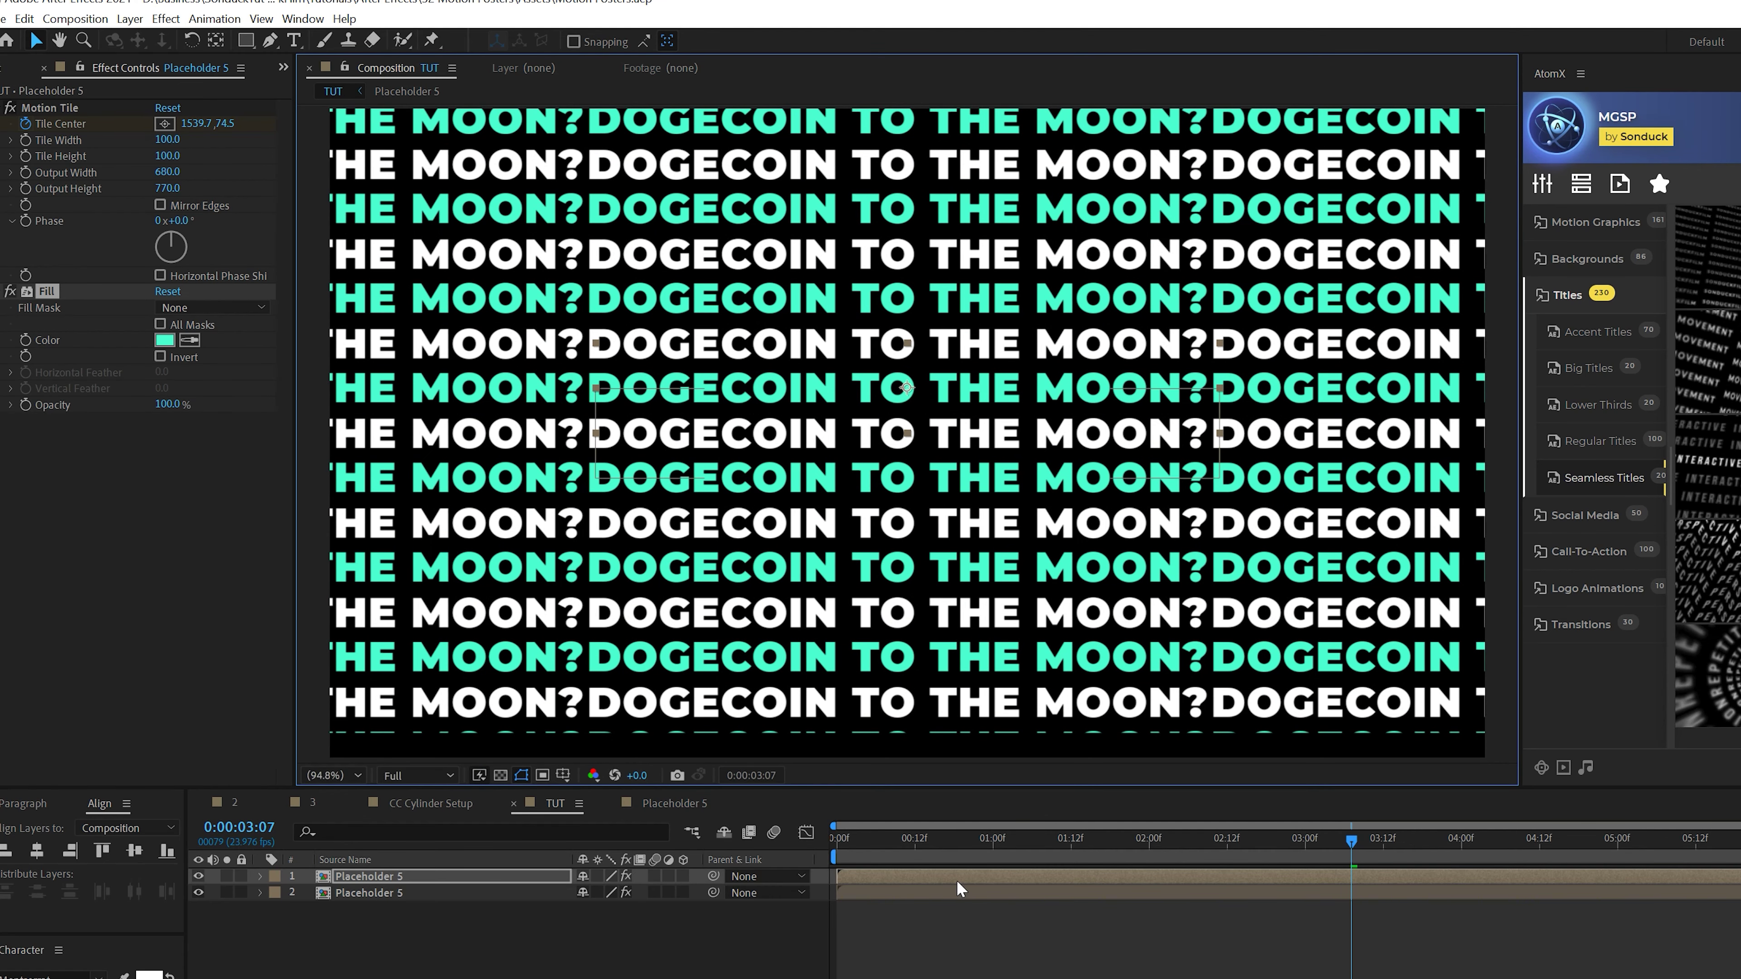
Replace the green layer's Tile Center keyframes with ones going from 2240.5 horizontally at the start to 4273.5 at 0:00:09:23
key(Home)
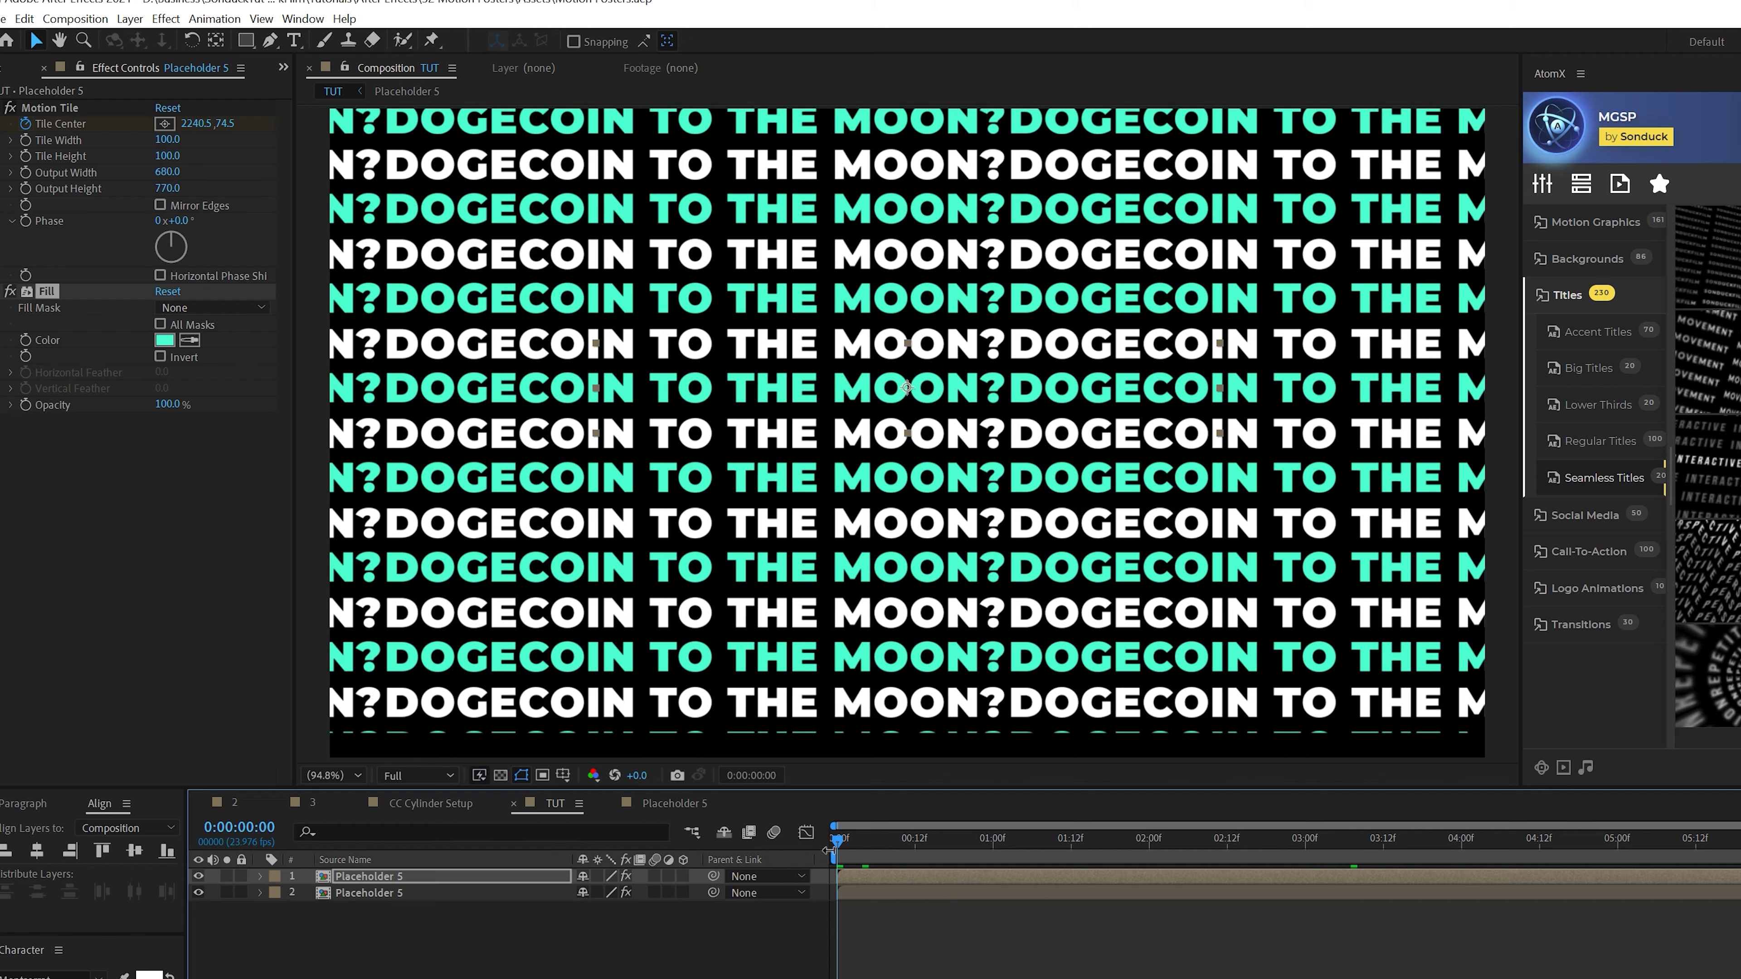
key(ctrl+shift+a)
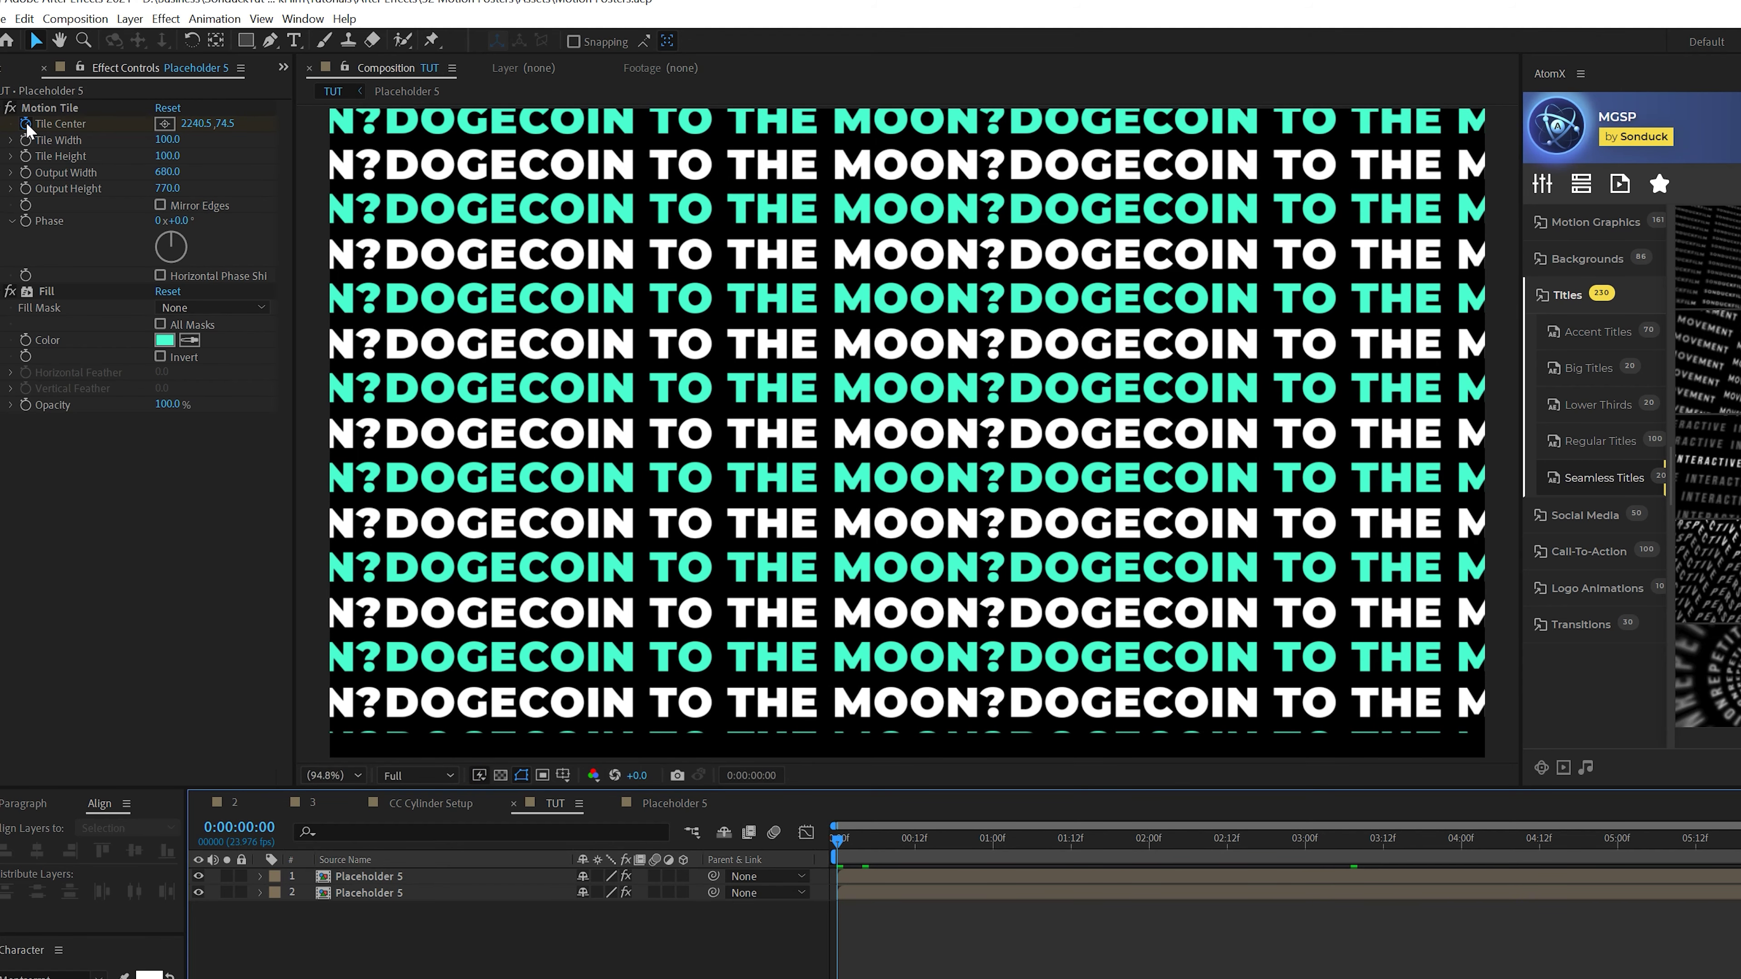
click(27, 129)
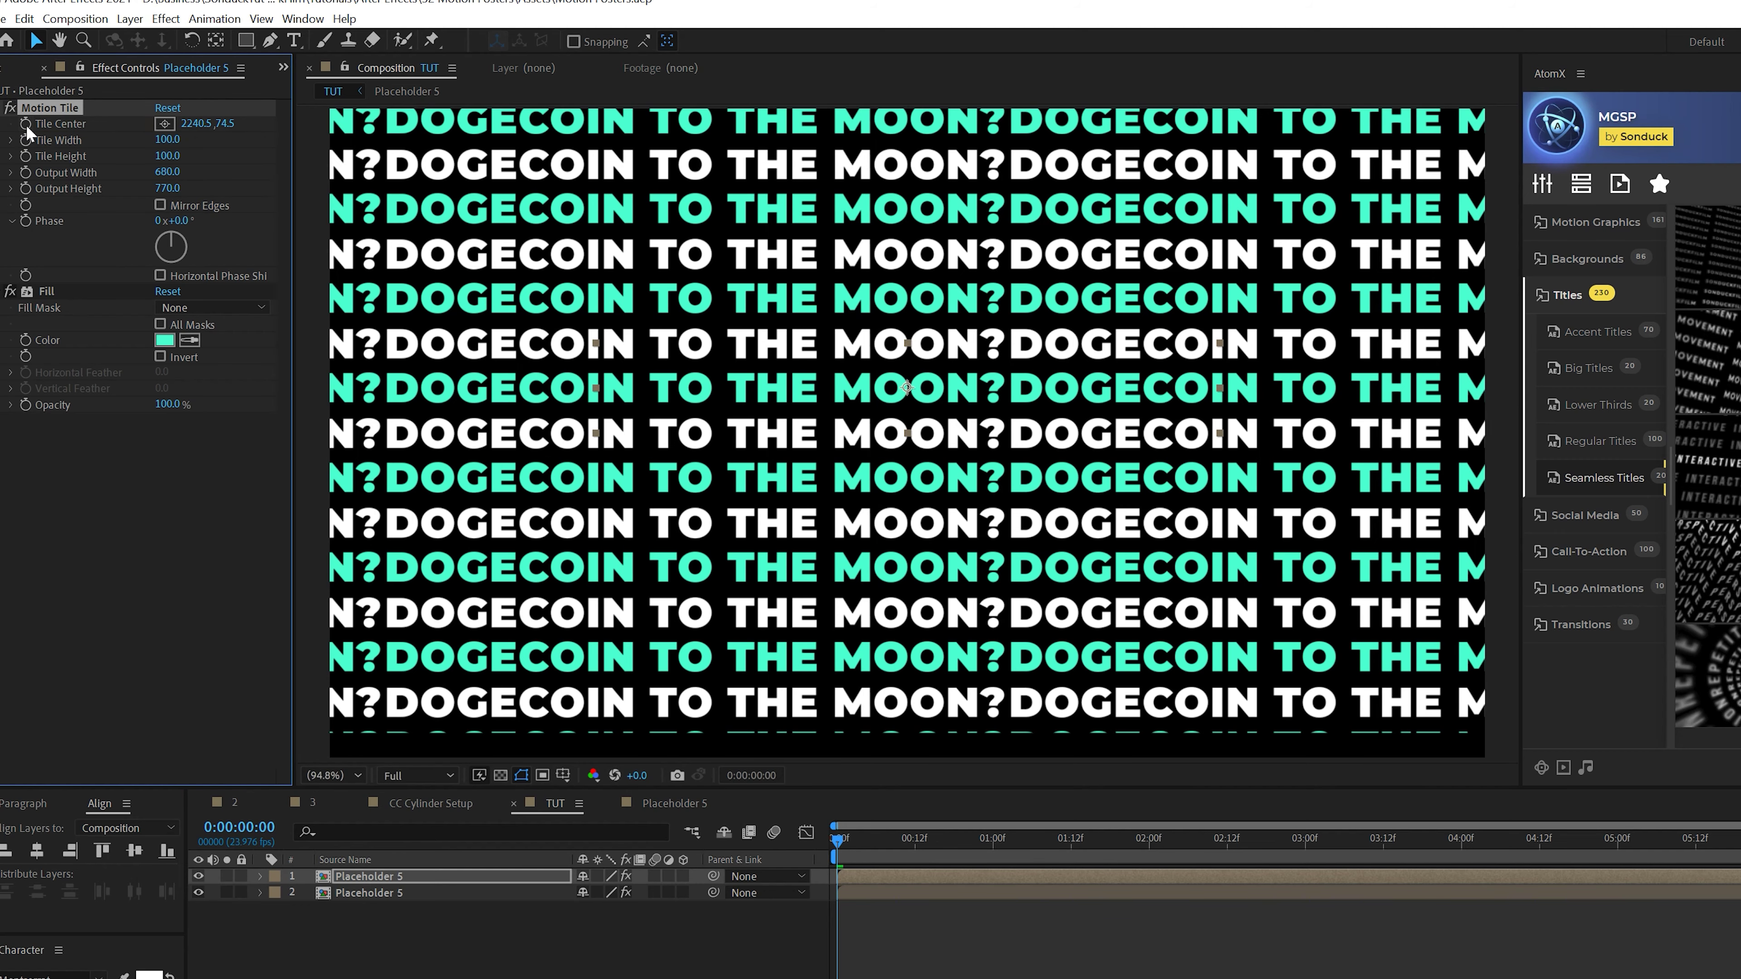
key(space)
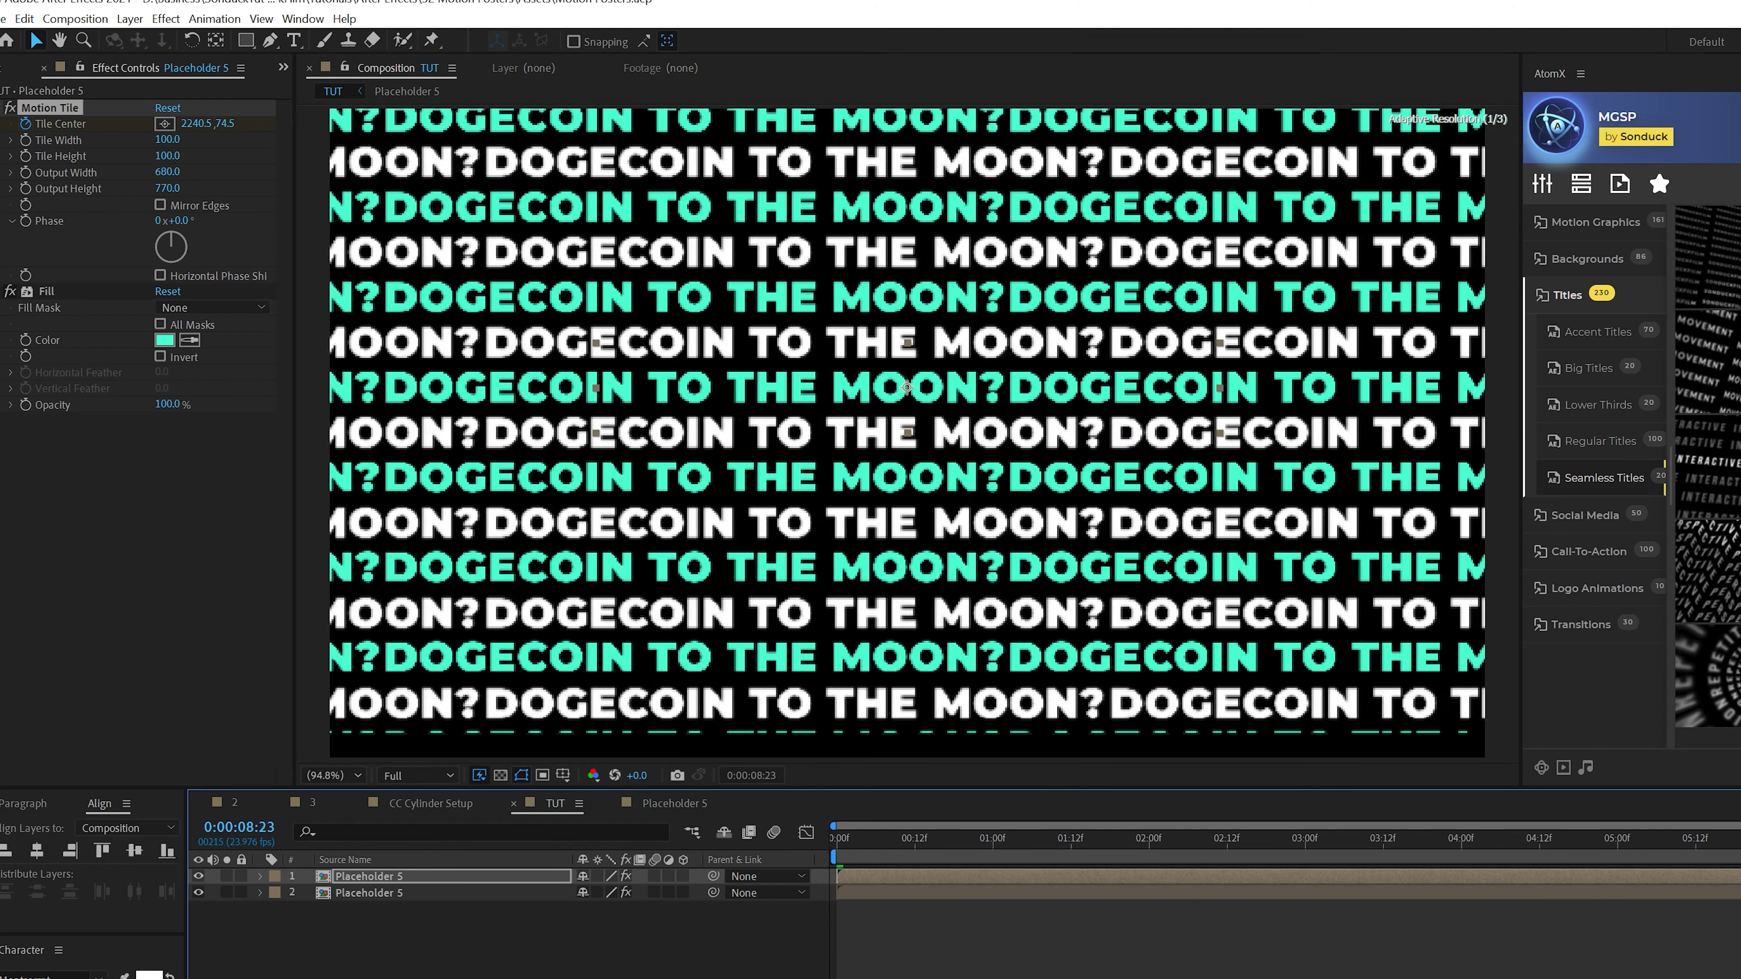
drag(198, 121, 795, 191)
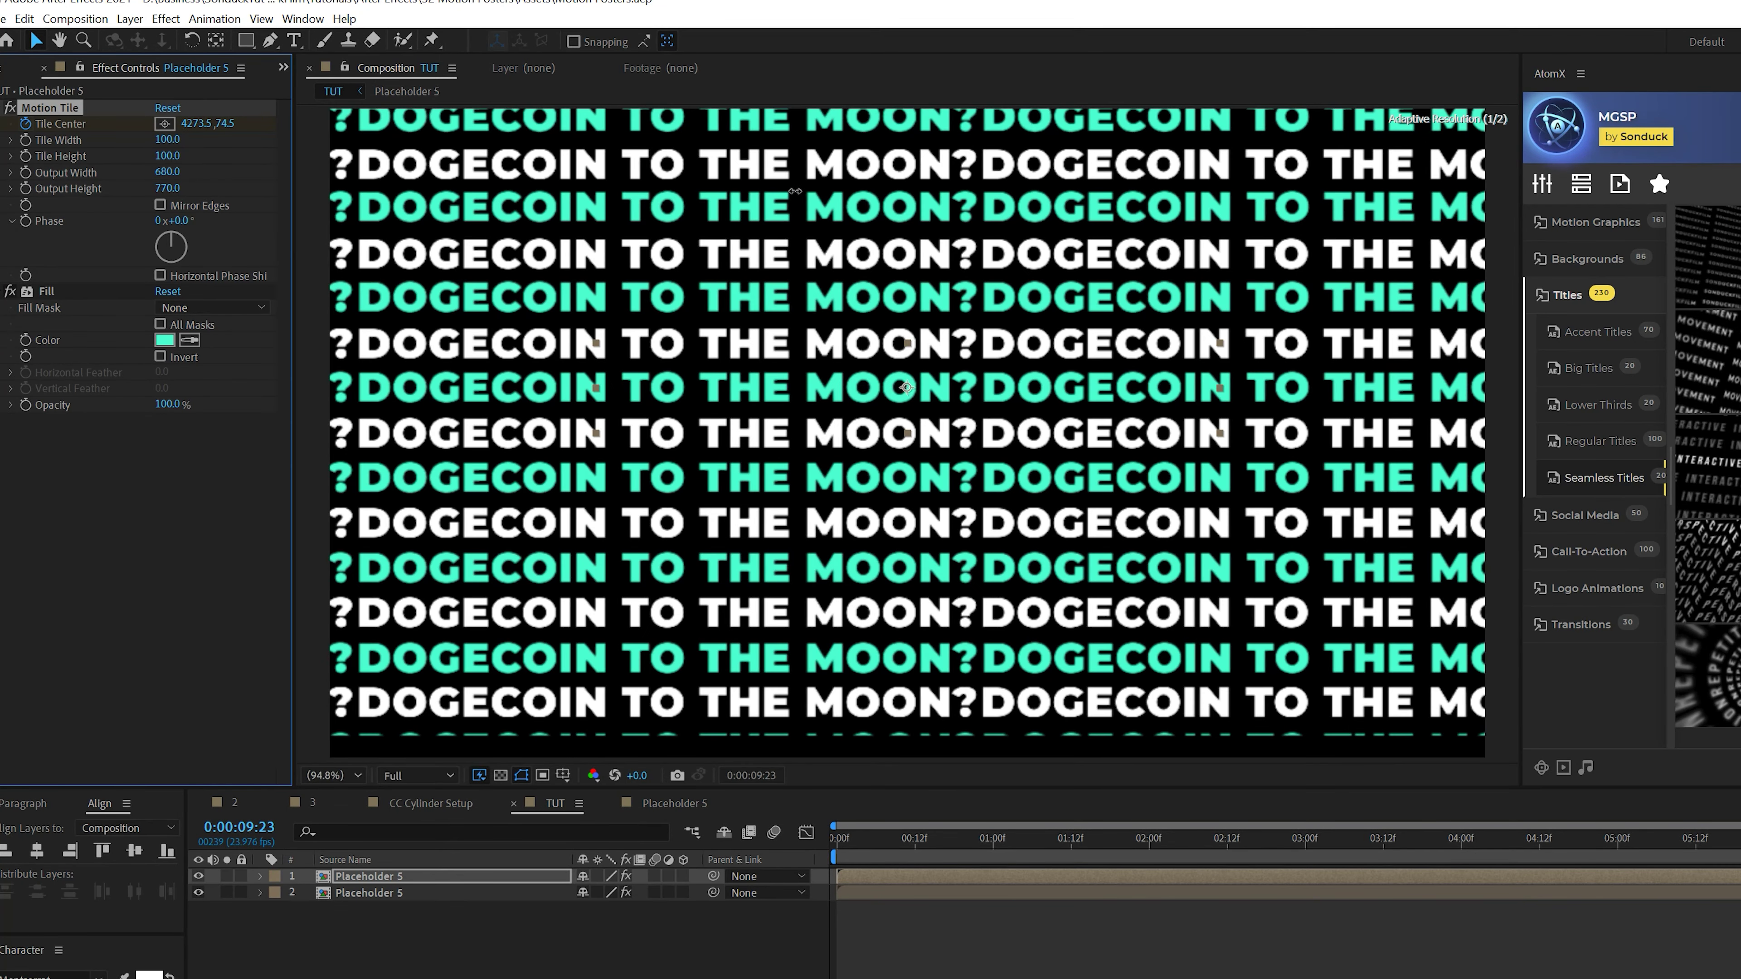
click(1734, 939)
drag(1740, 840, 847, 875)
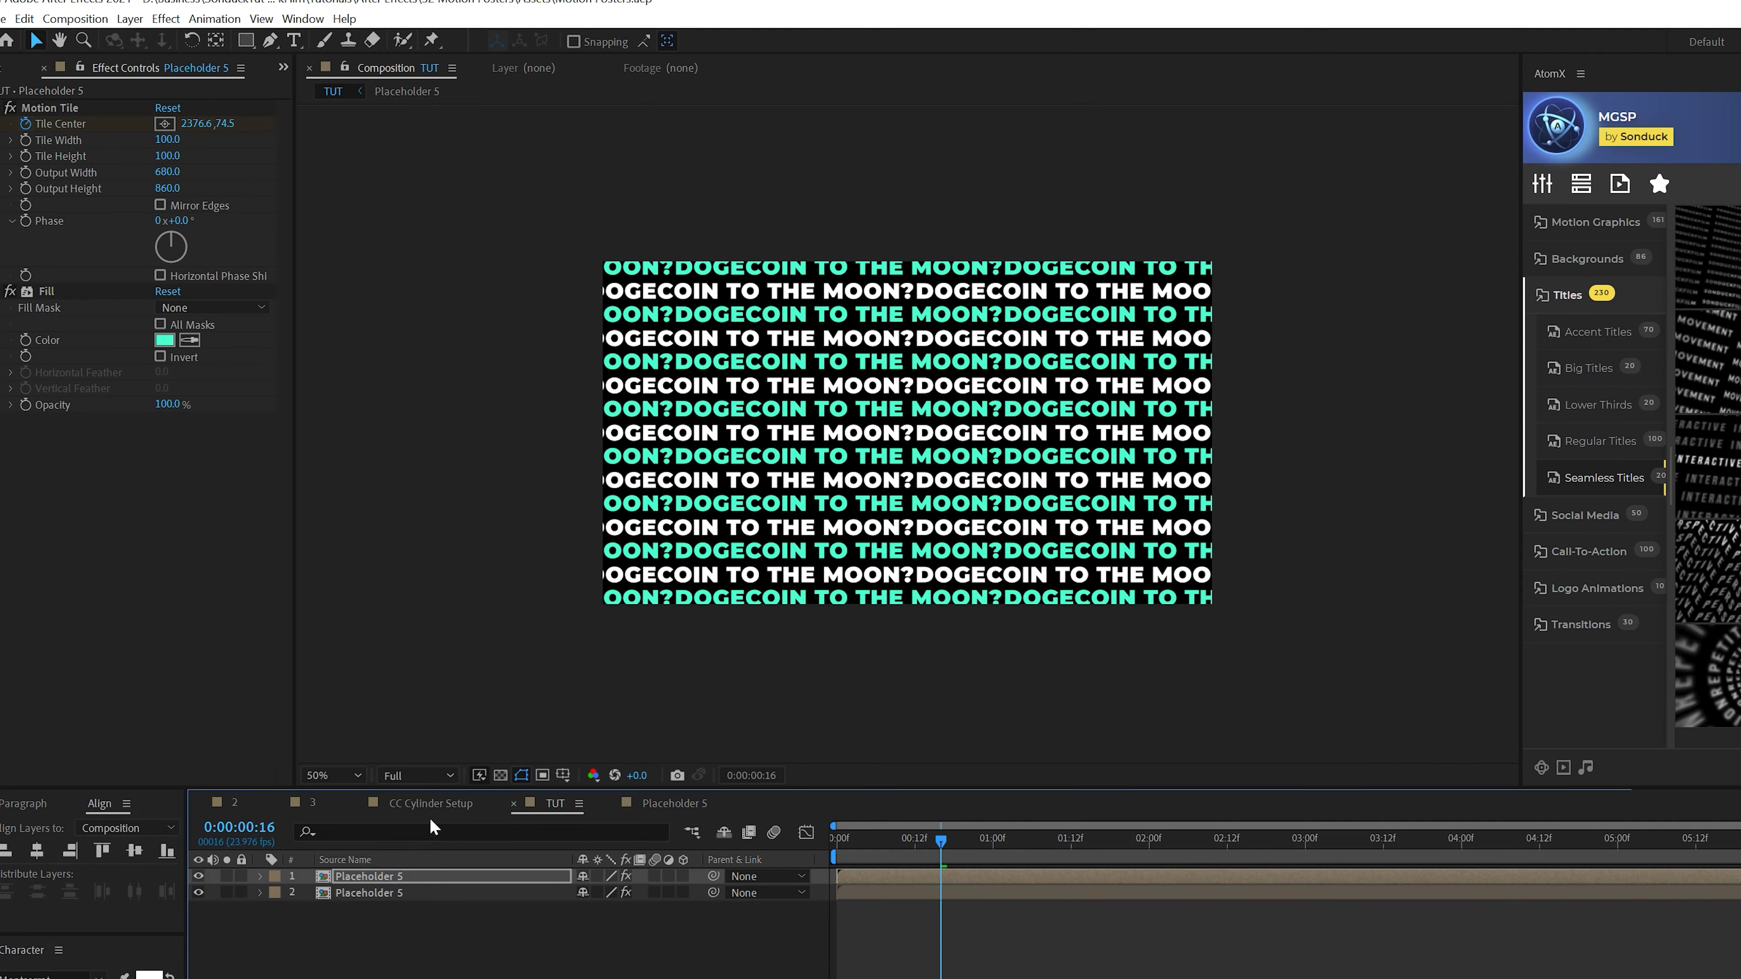
Pre-compose both Placeholder 5 layers into a composition named "Seamless Ready"
key(ctrl+a)
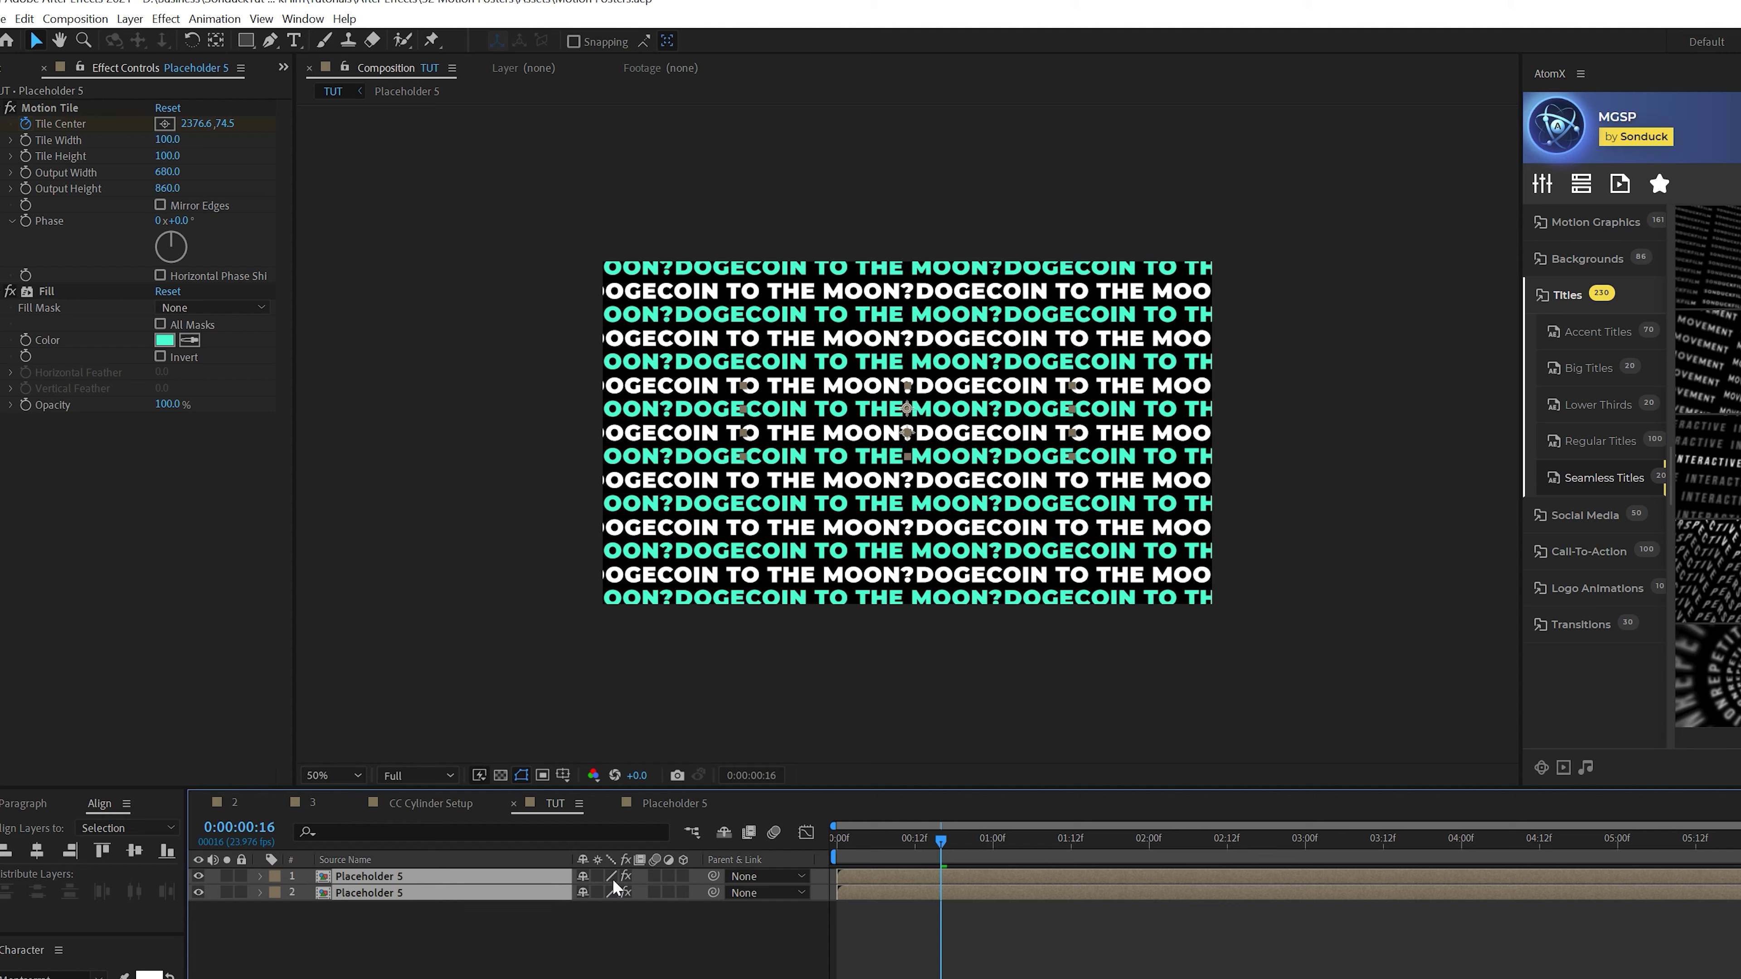
key(ctrl+shift+c)
text(Seamless)
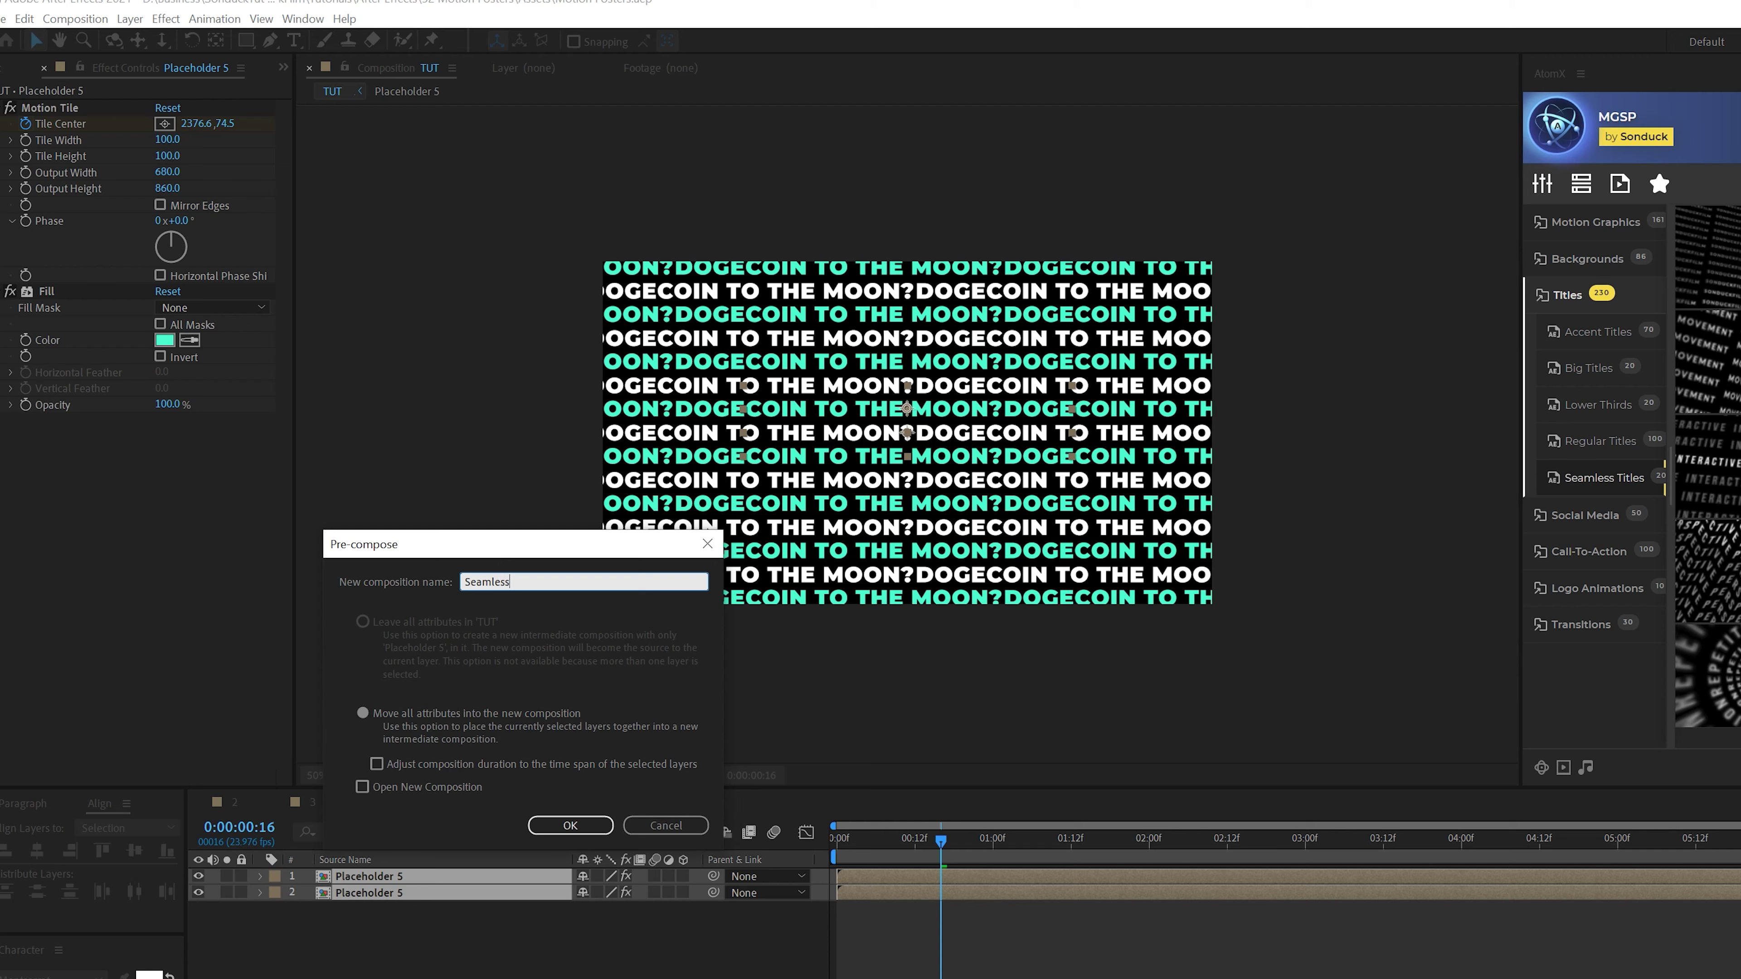
text( Ready)
key(Return)
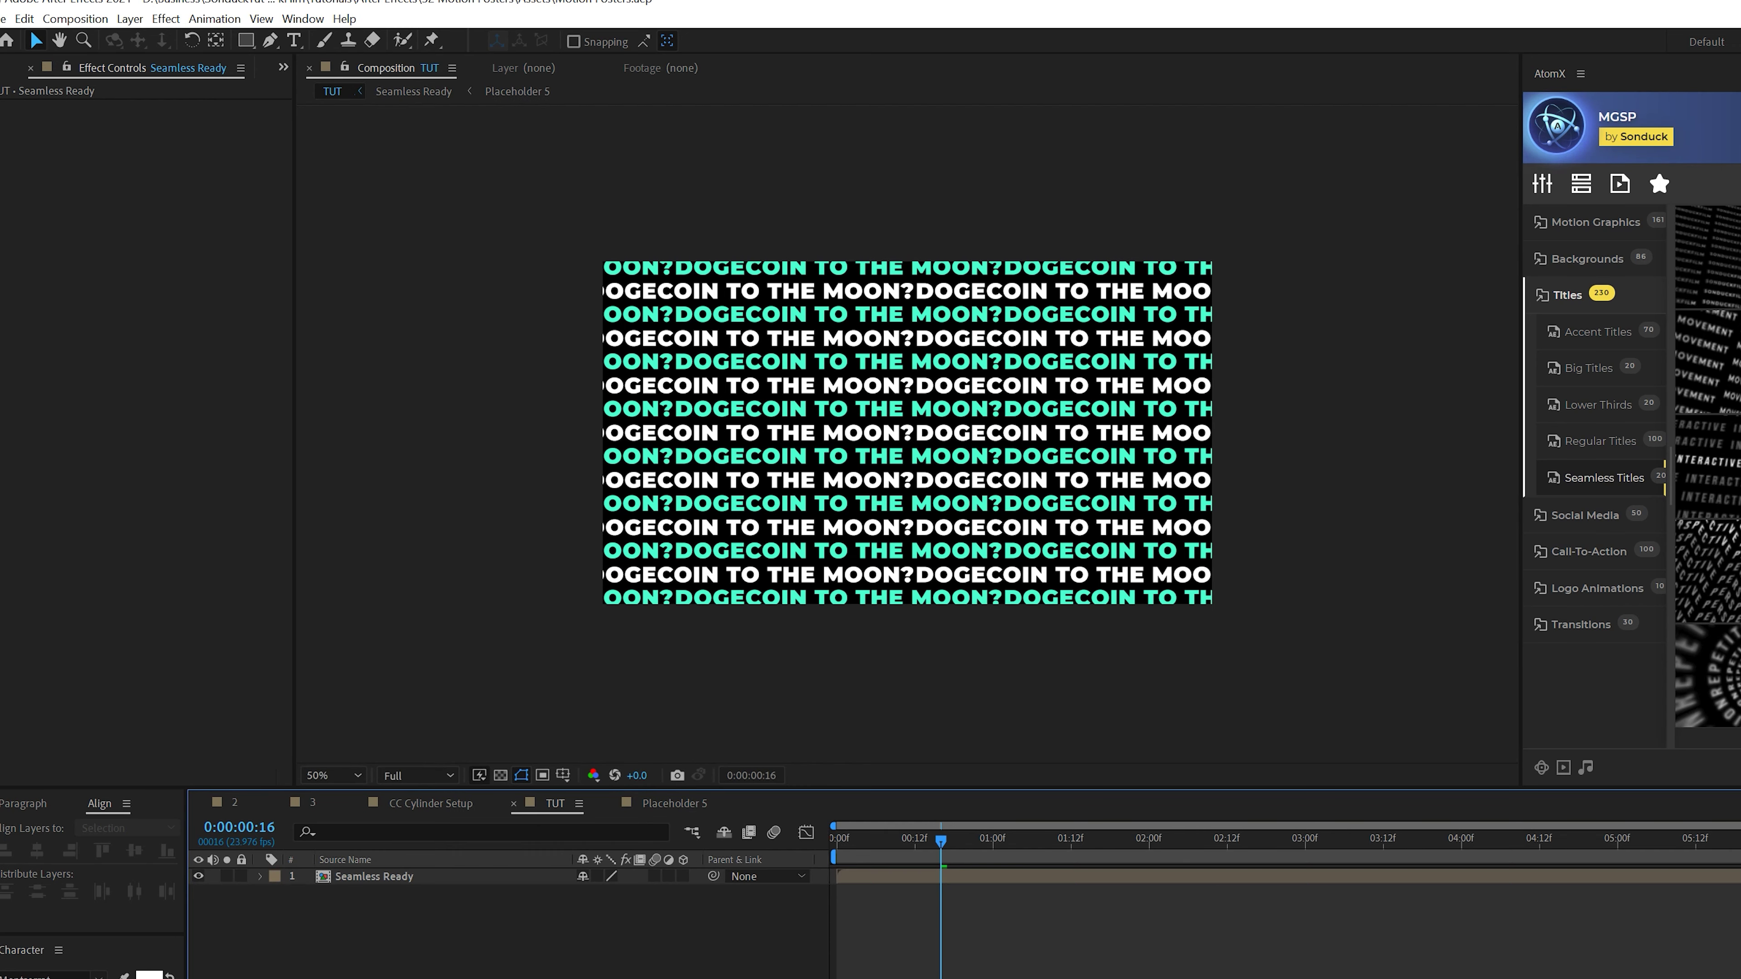
Open the Seamless Ready composition and set its height to 1920 px
double_click(364, 879)
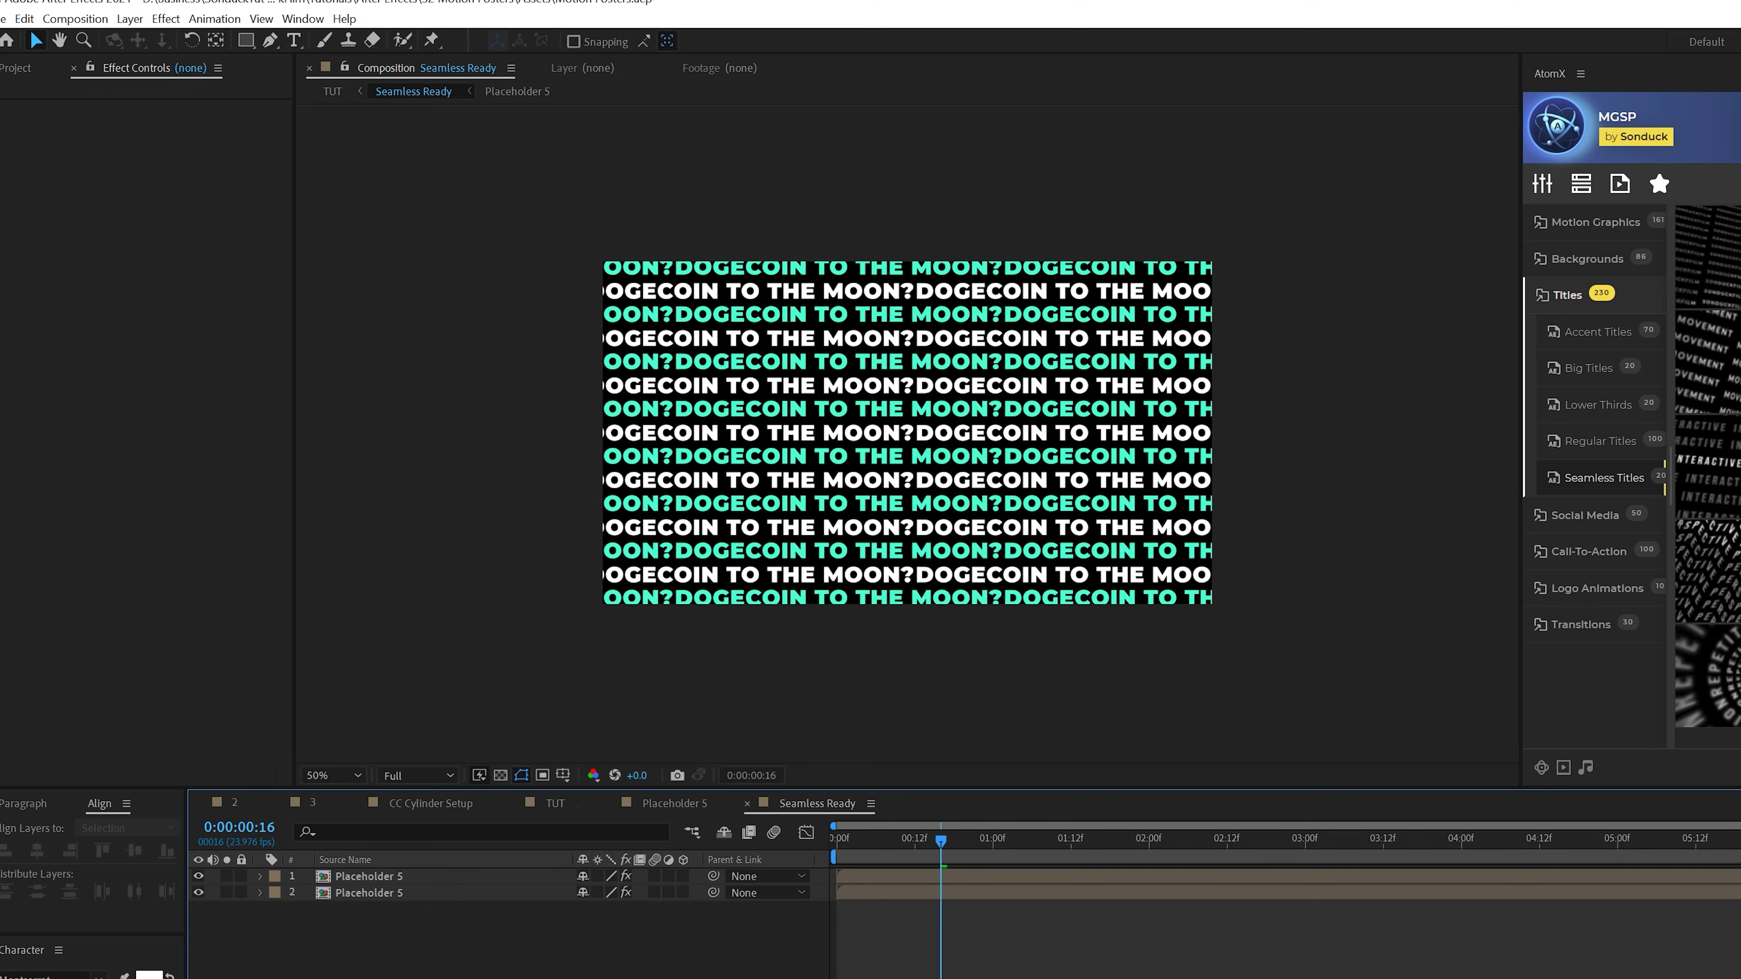
click(74, 21)
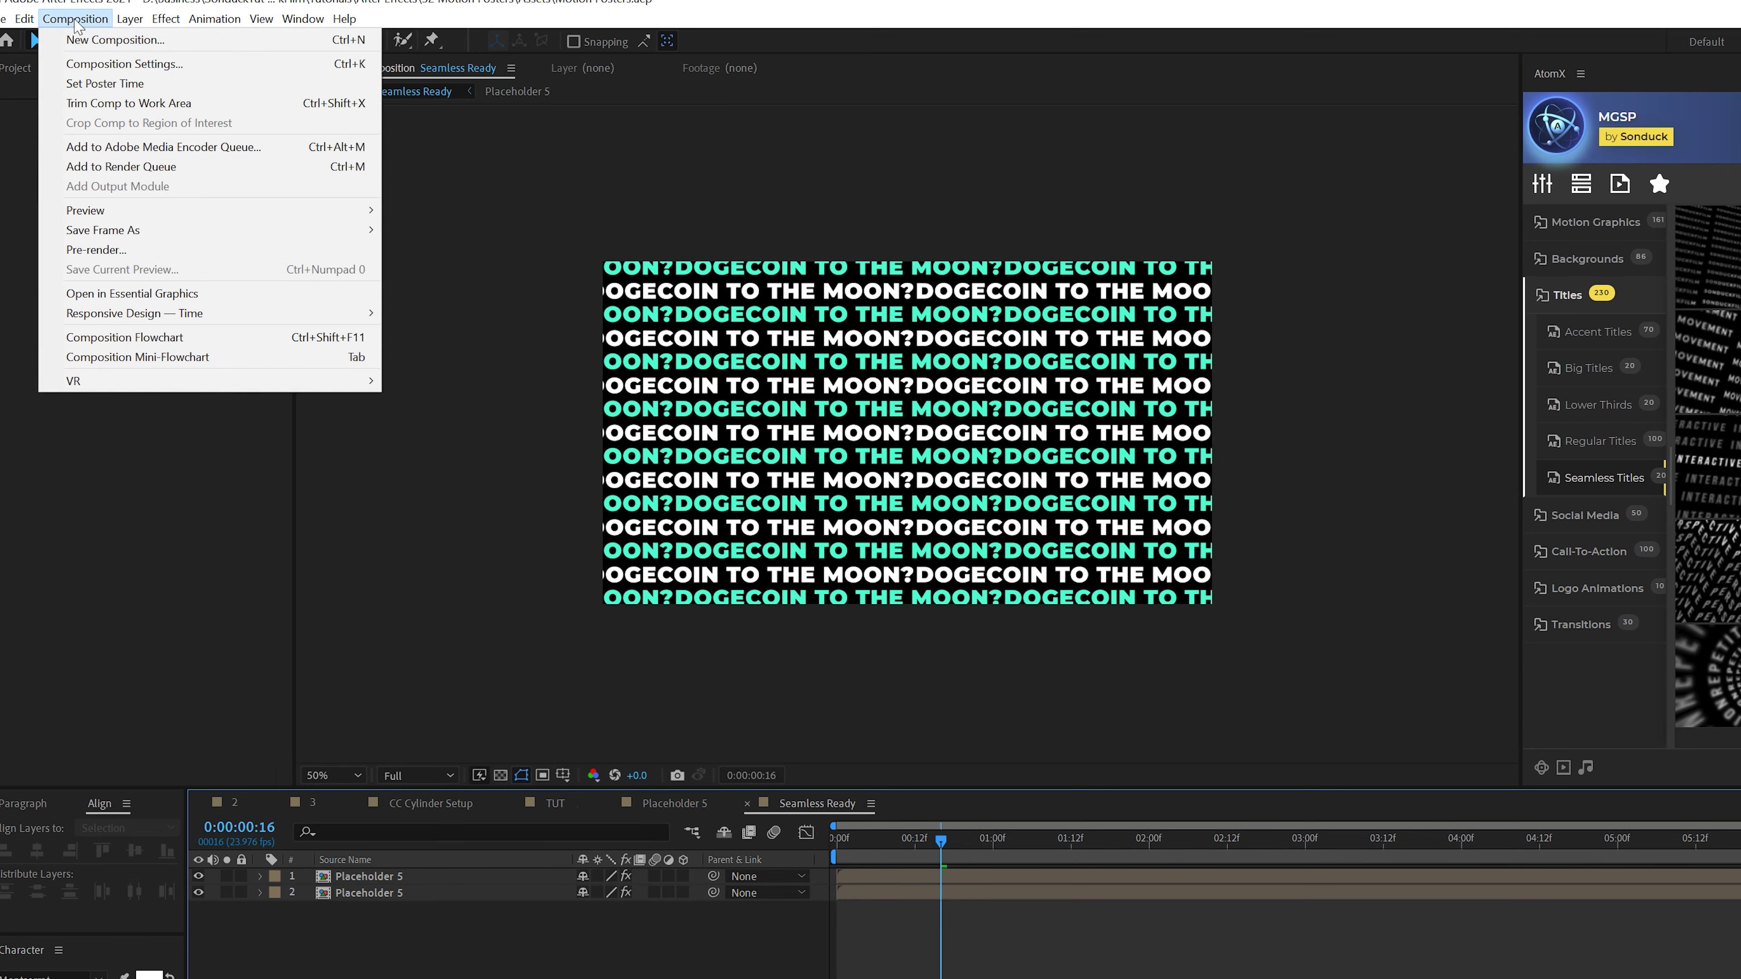
click(131, 68)
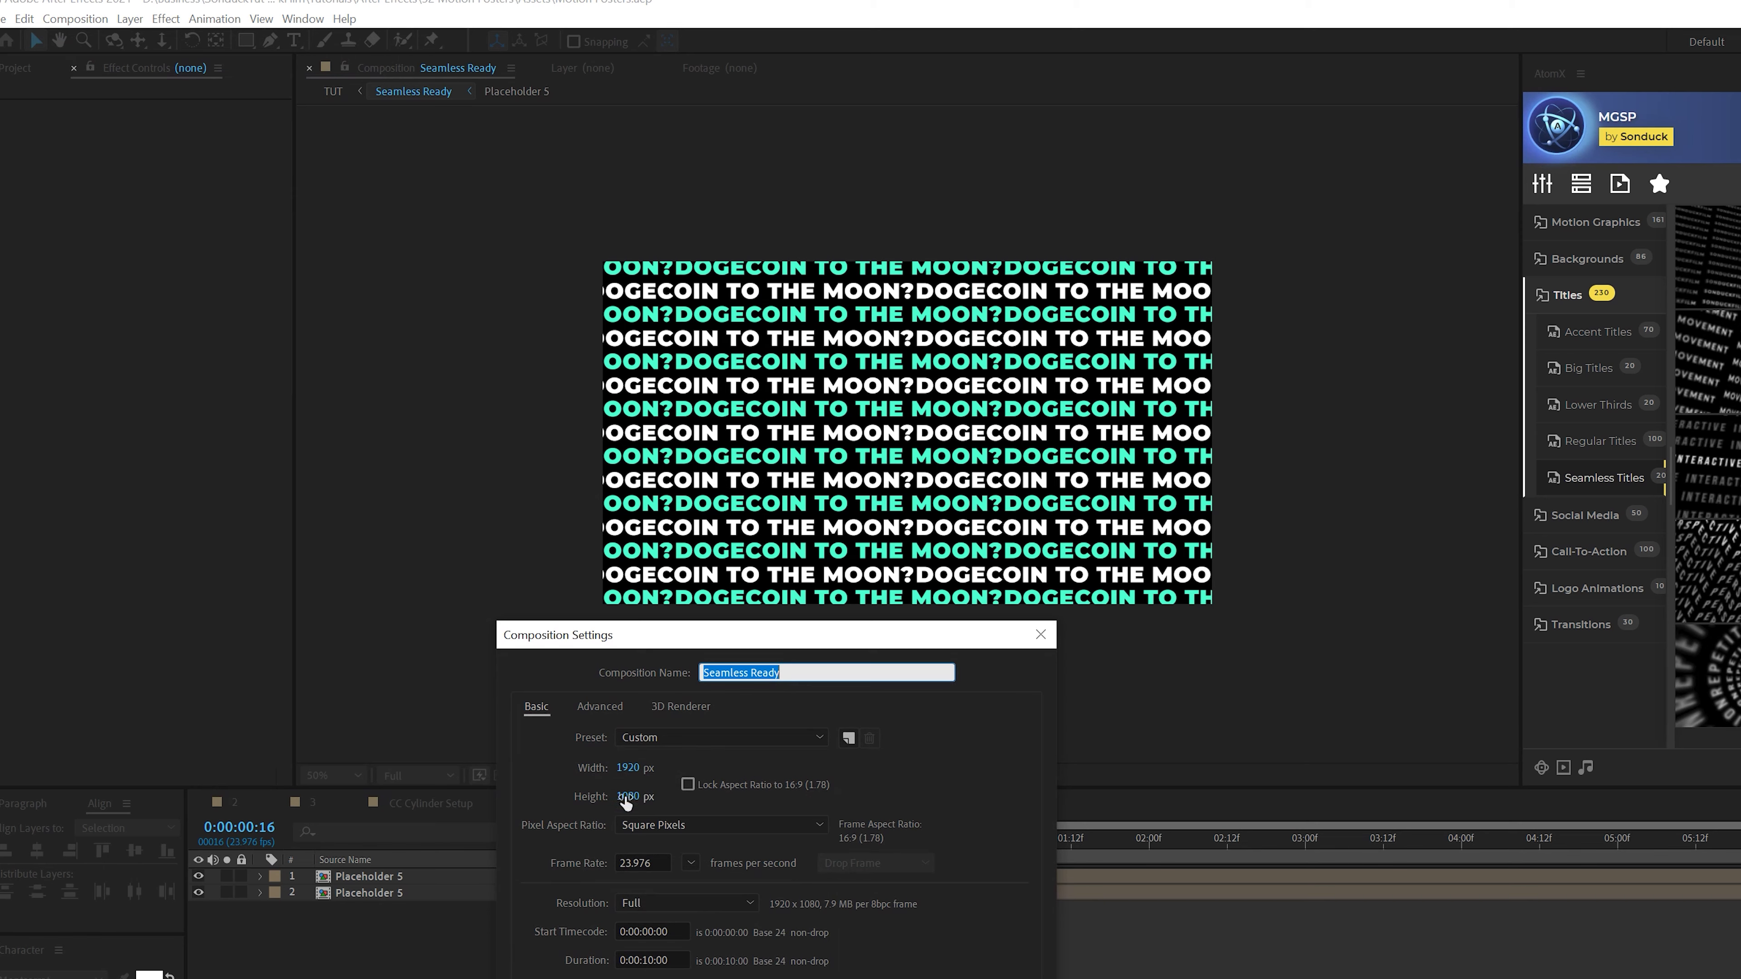
click(626, 798)
text(1920)
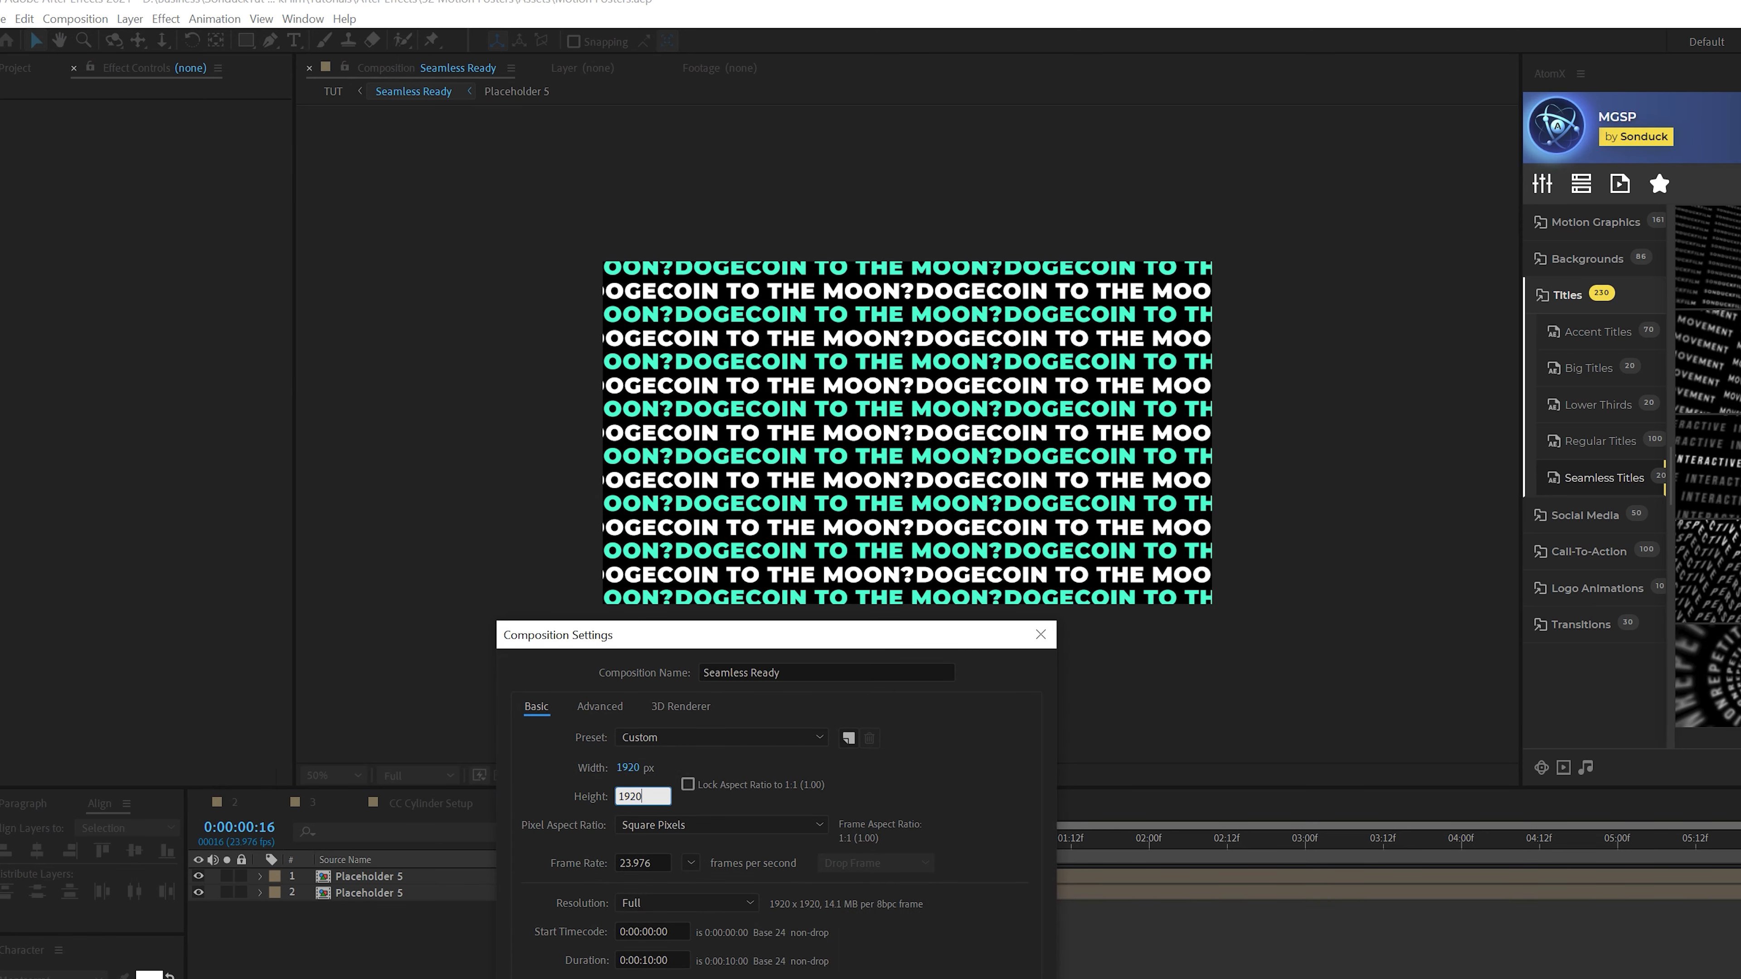
key(Return)
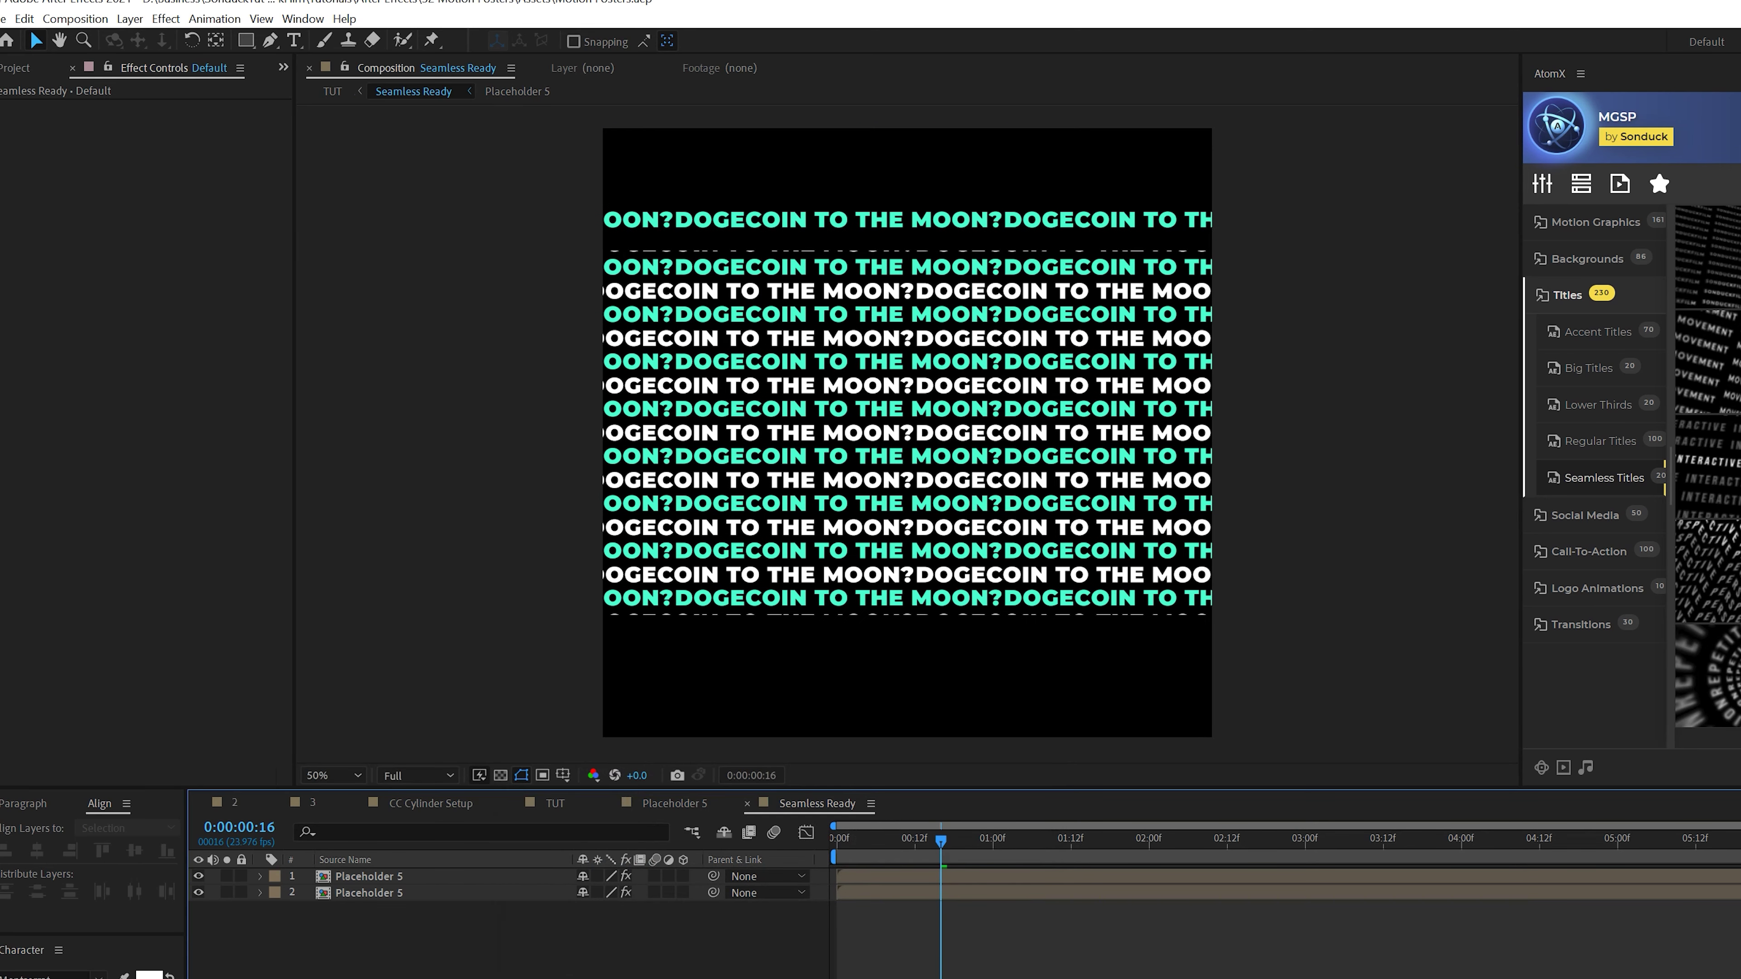
Increase the Motion Tile Output Height of the Placeholder 5 layers to fill the taller composition with text rows
click(356, 877)
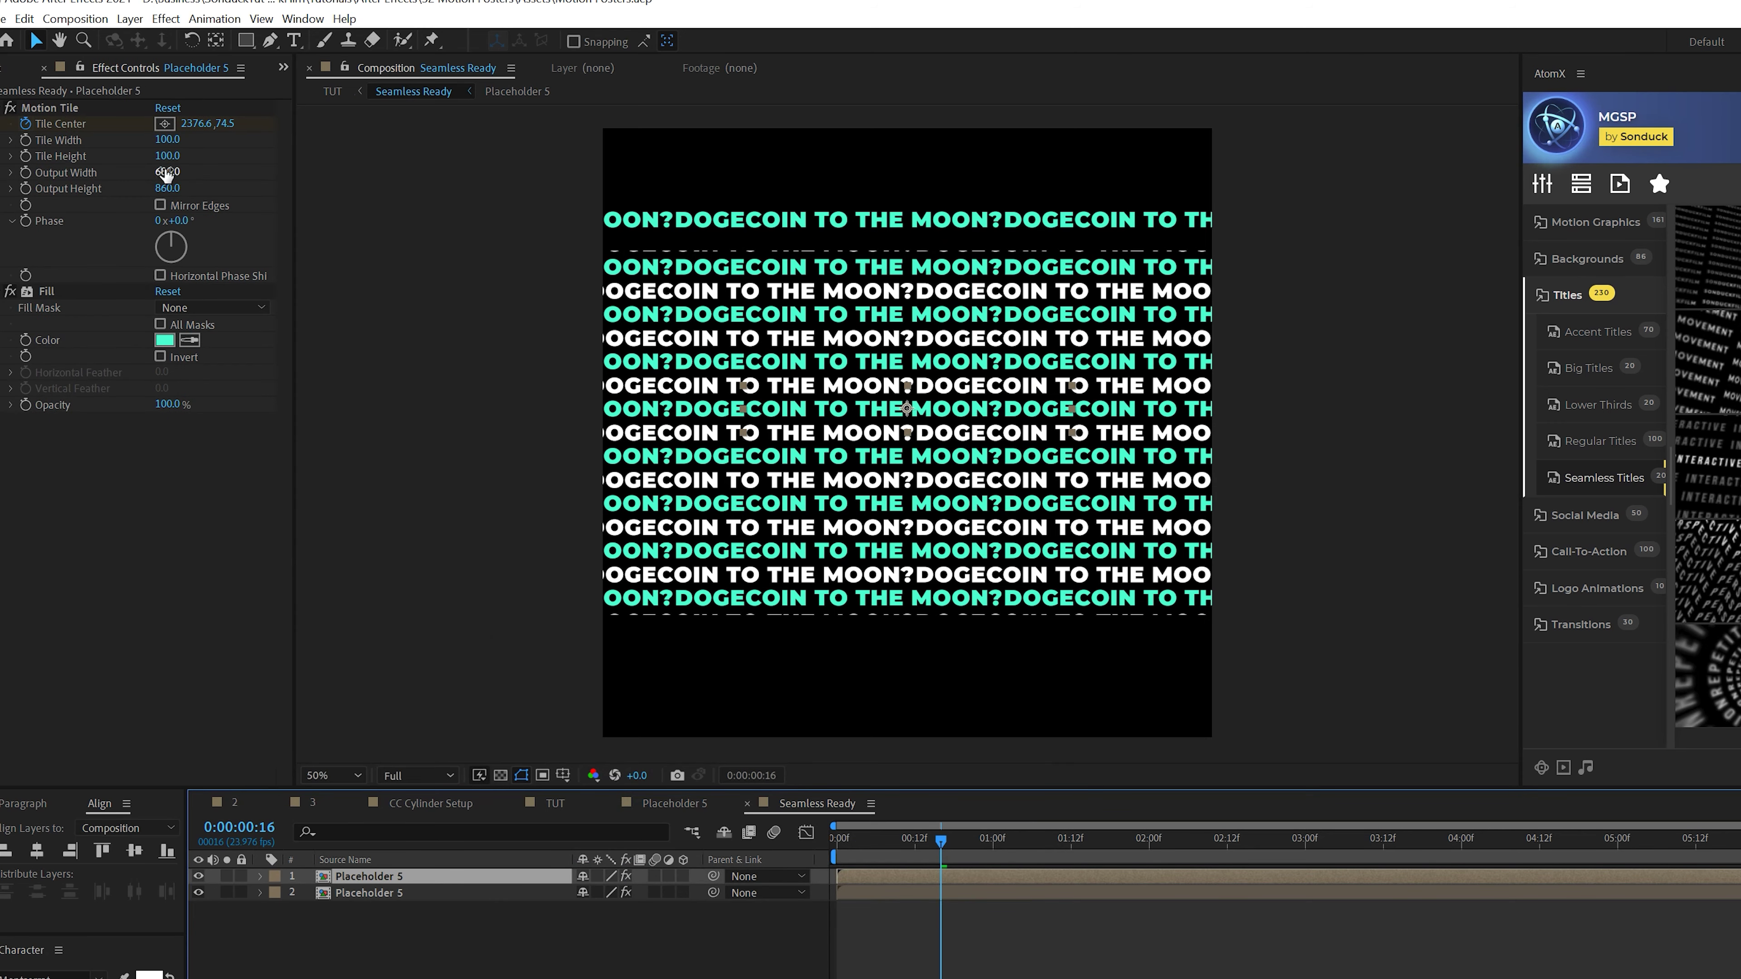
drag(167, 188, 218, 197)
click(341, 893)
Close the CC Cylinder Setup composition and examine the finished wavy typography poster in composition 3
click(418, 804)
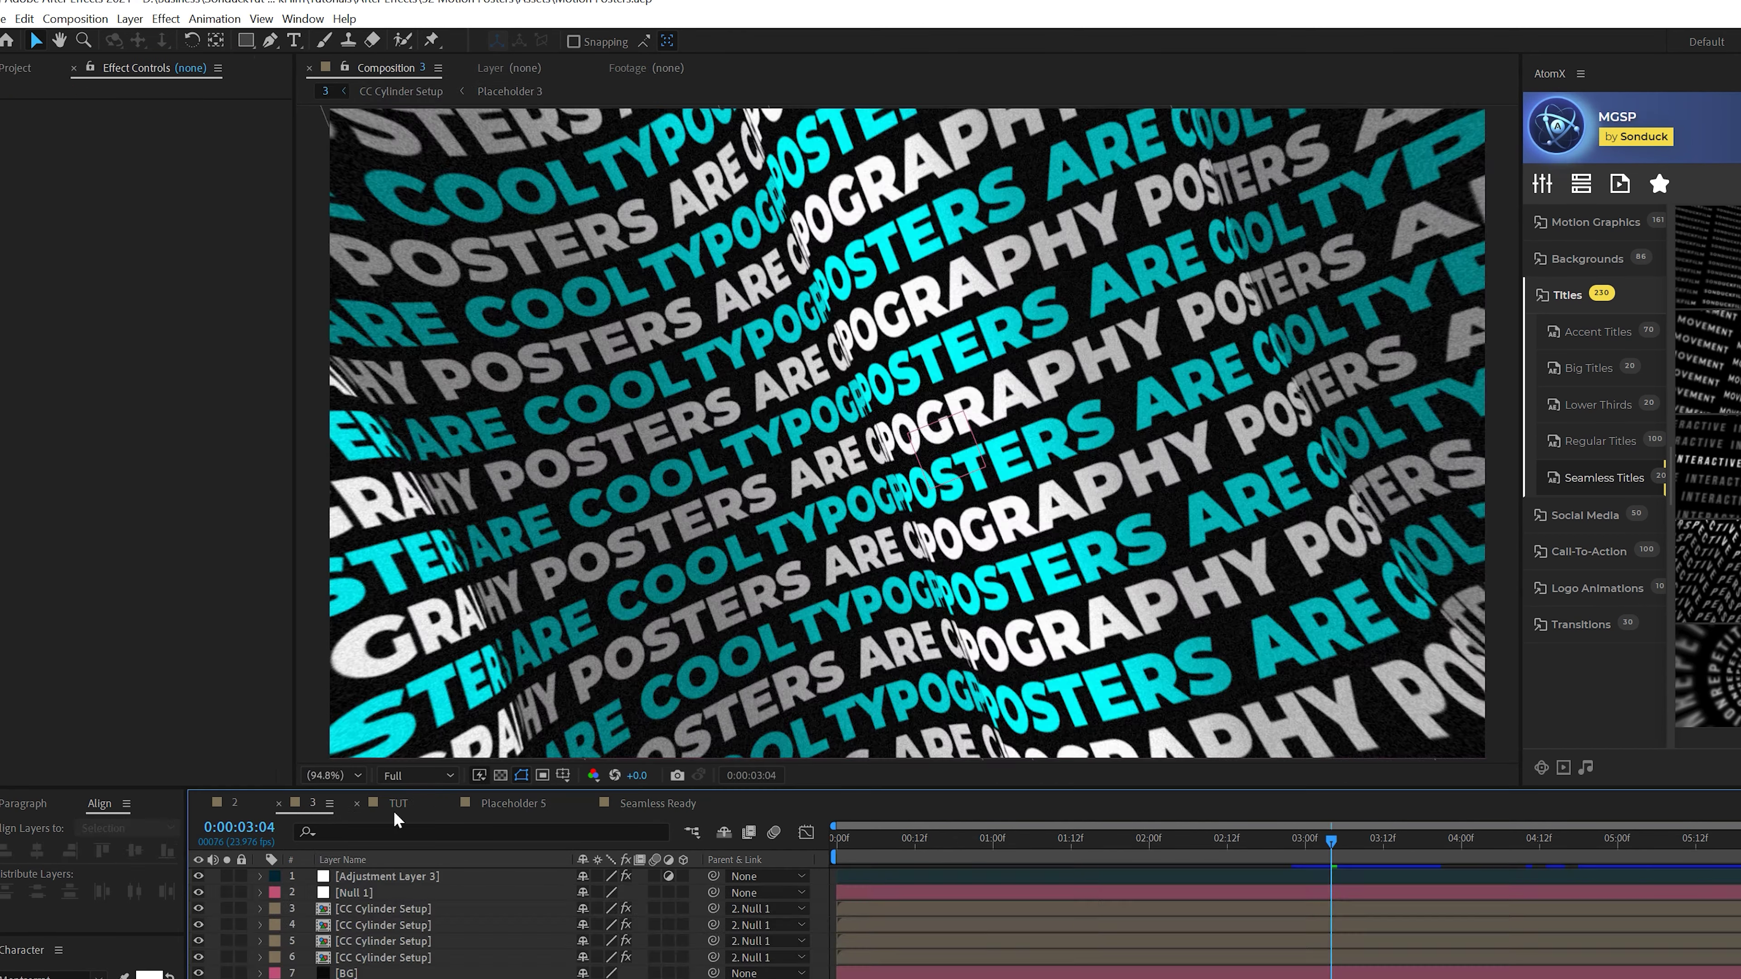
click(360, 803)
click(305, 803)
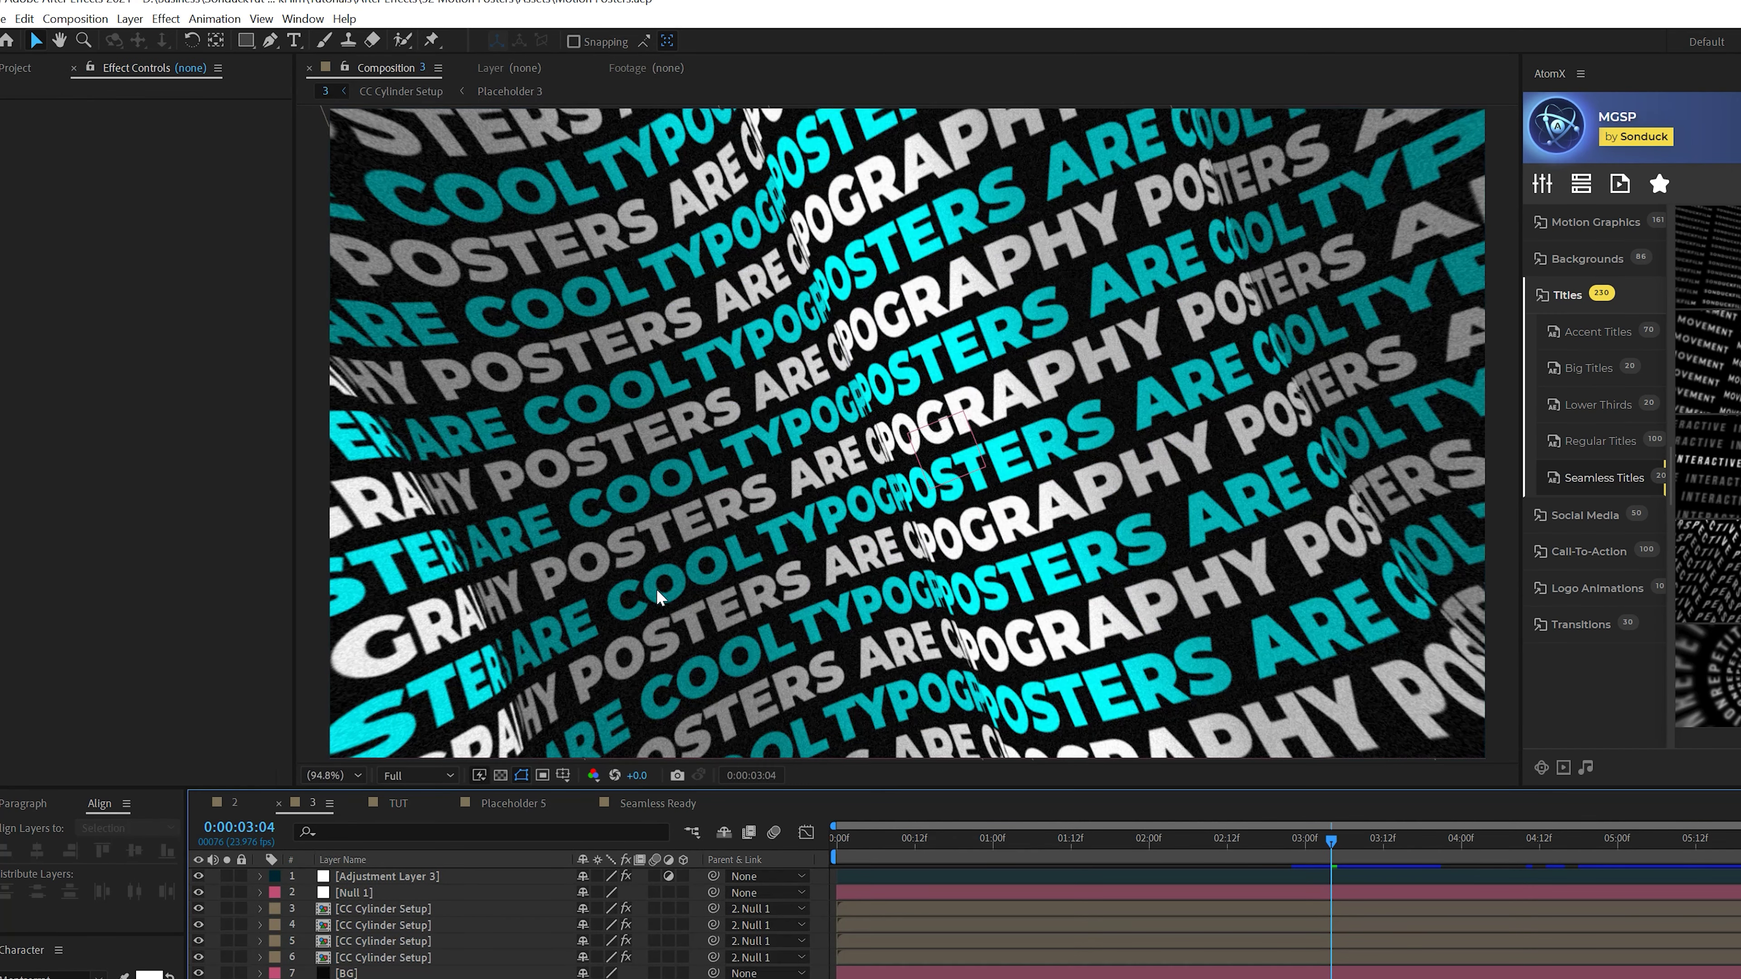
Apply CC Cylinder to the Seamless Ready layer in the TUT composition and set its Render option to Outside
click(392, 803)
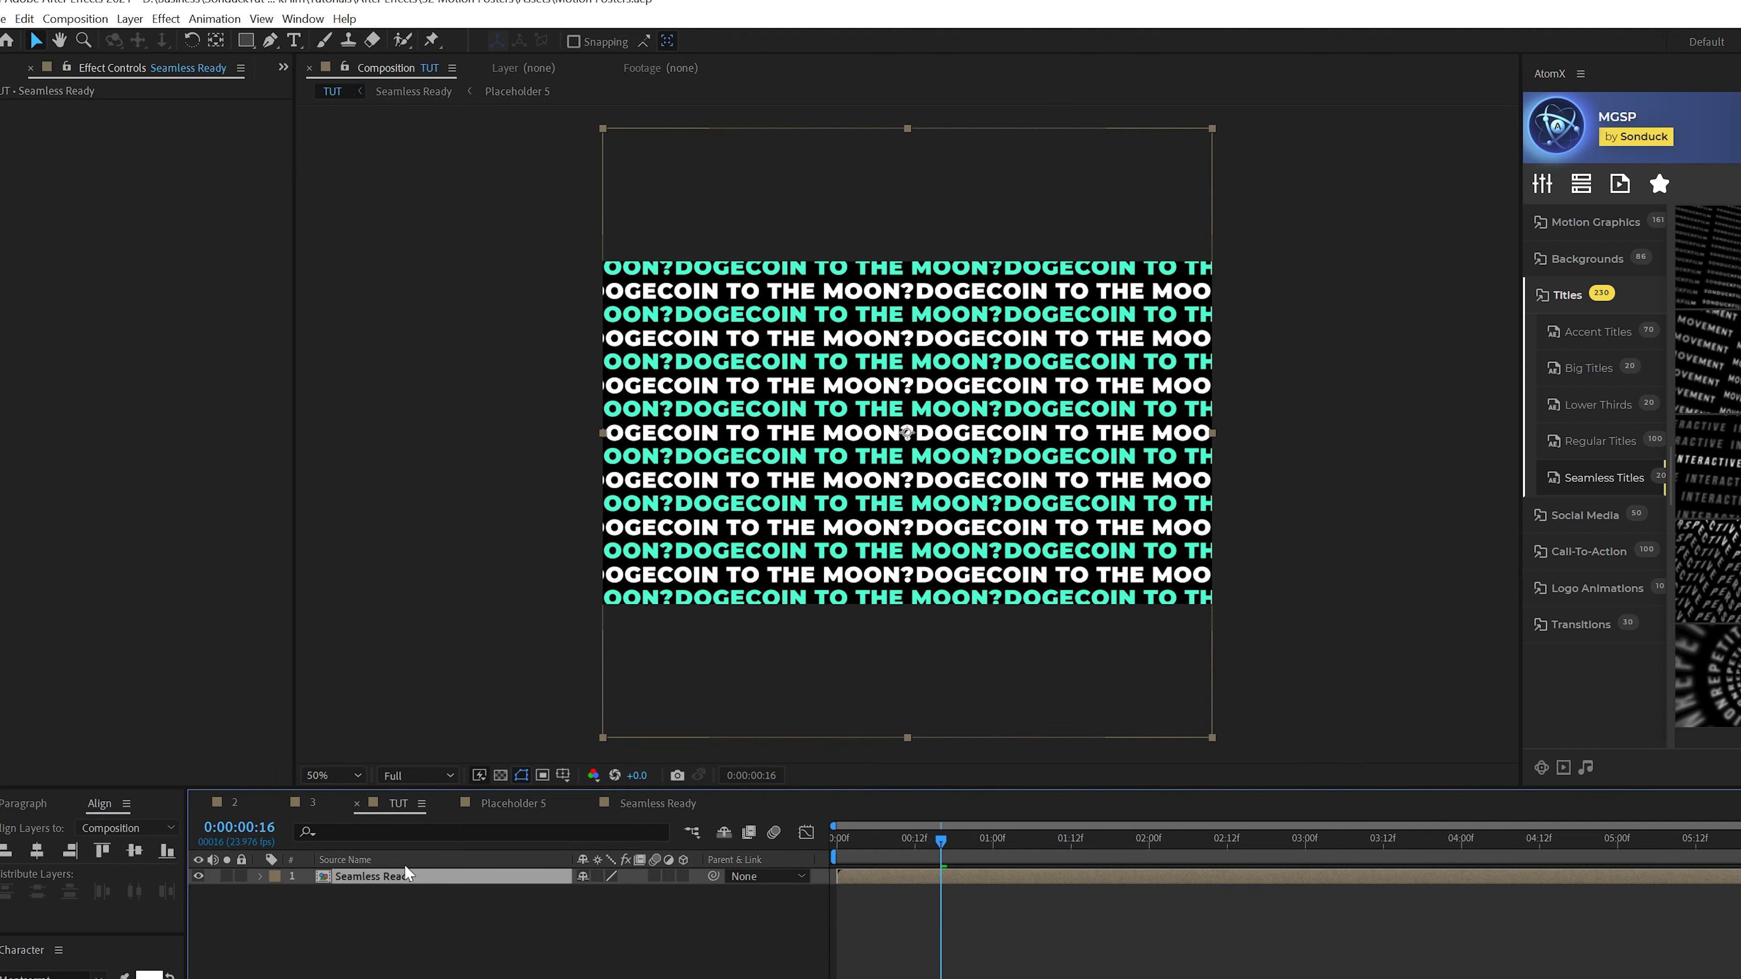
click(165, 19)
mouse_move(241, 399)
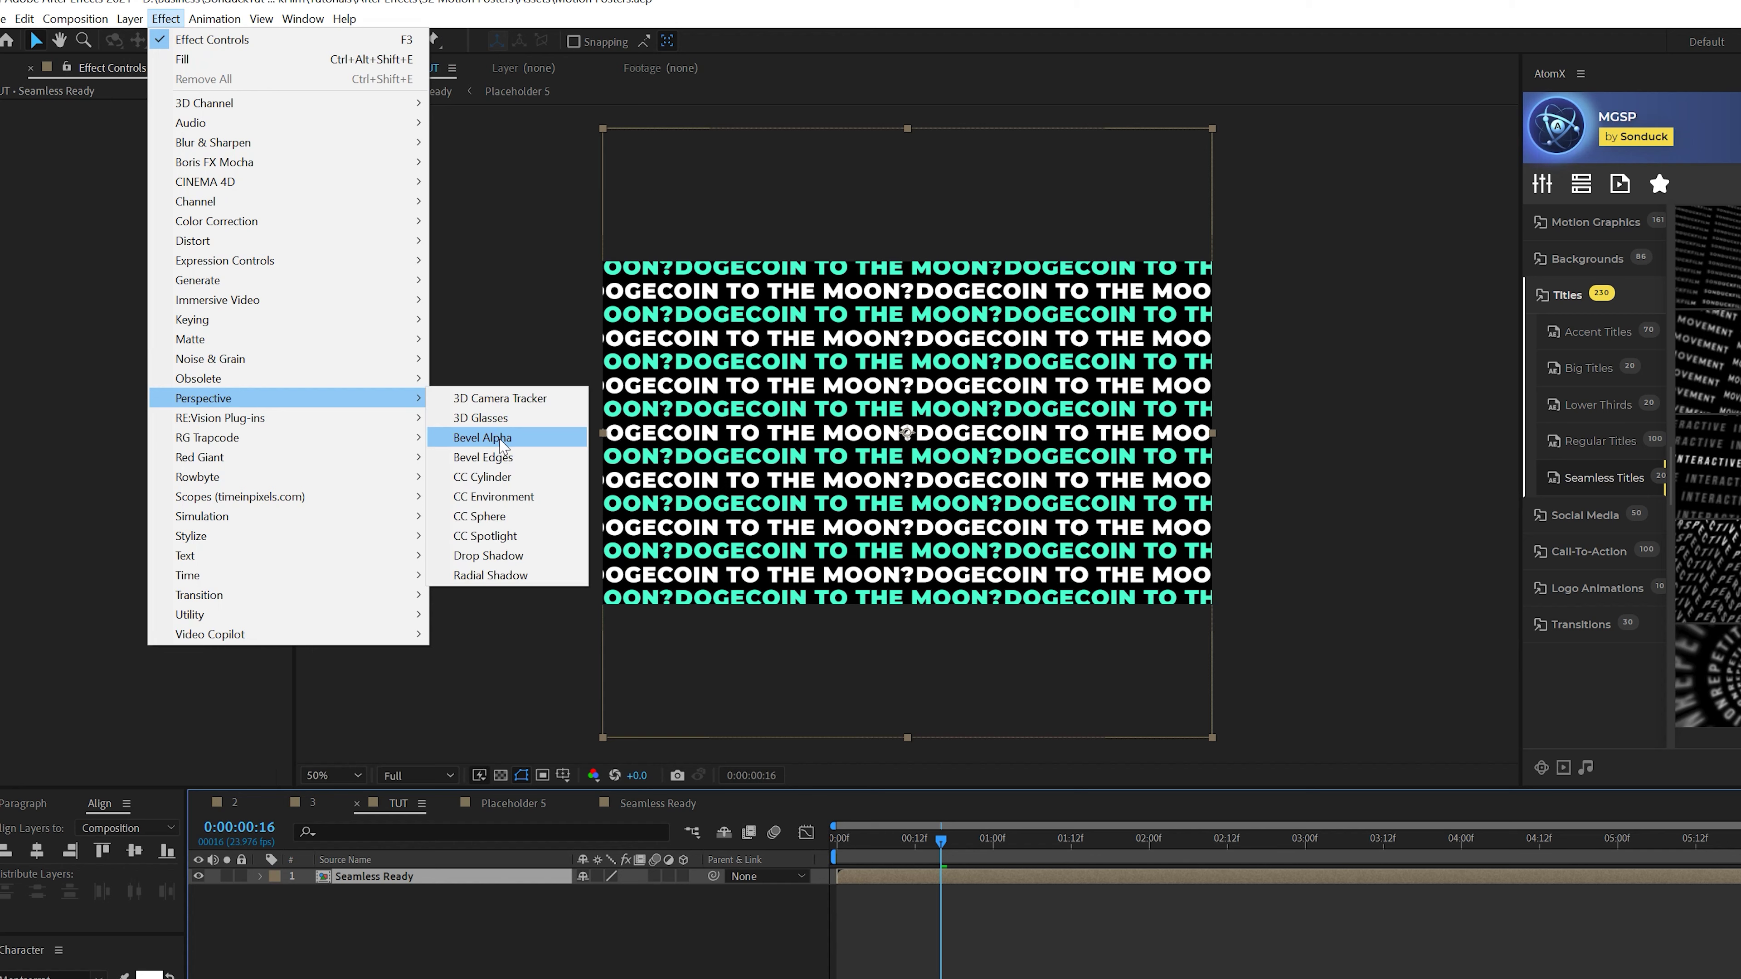
click(489, 478)
key(slash)
click(205, 172)
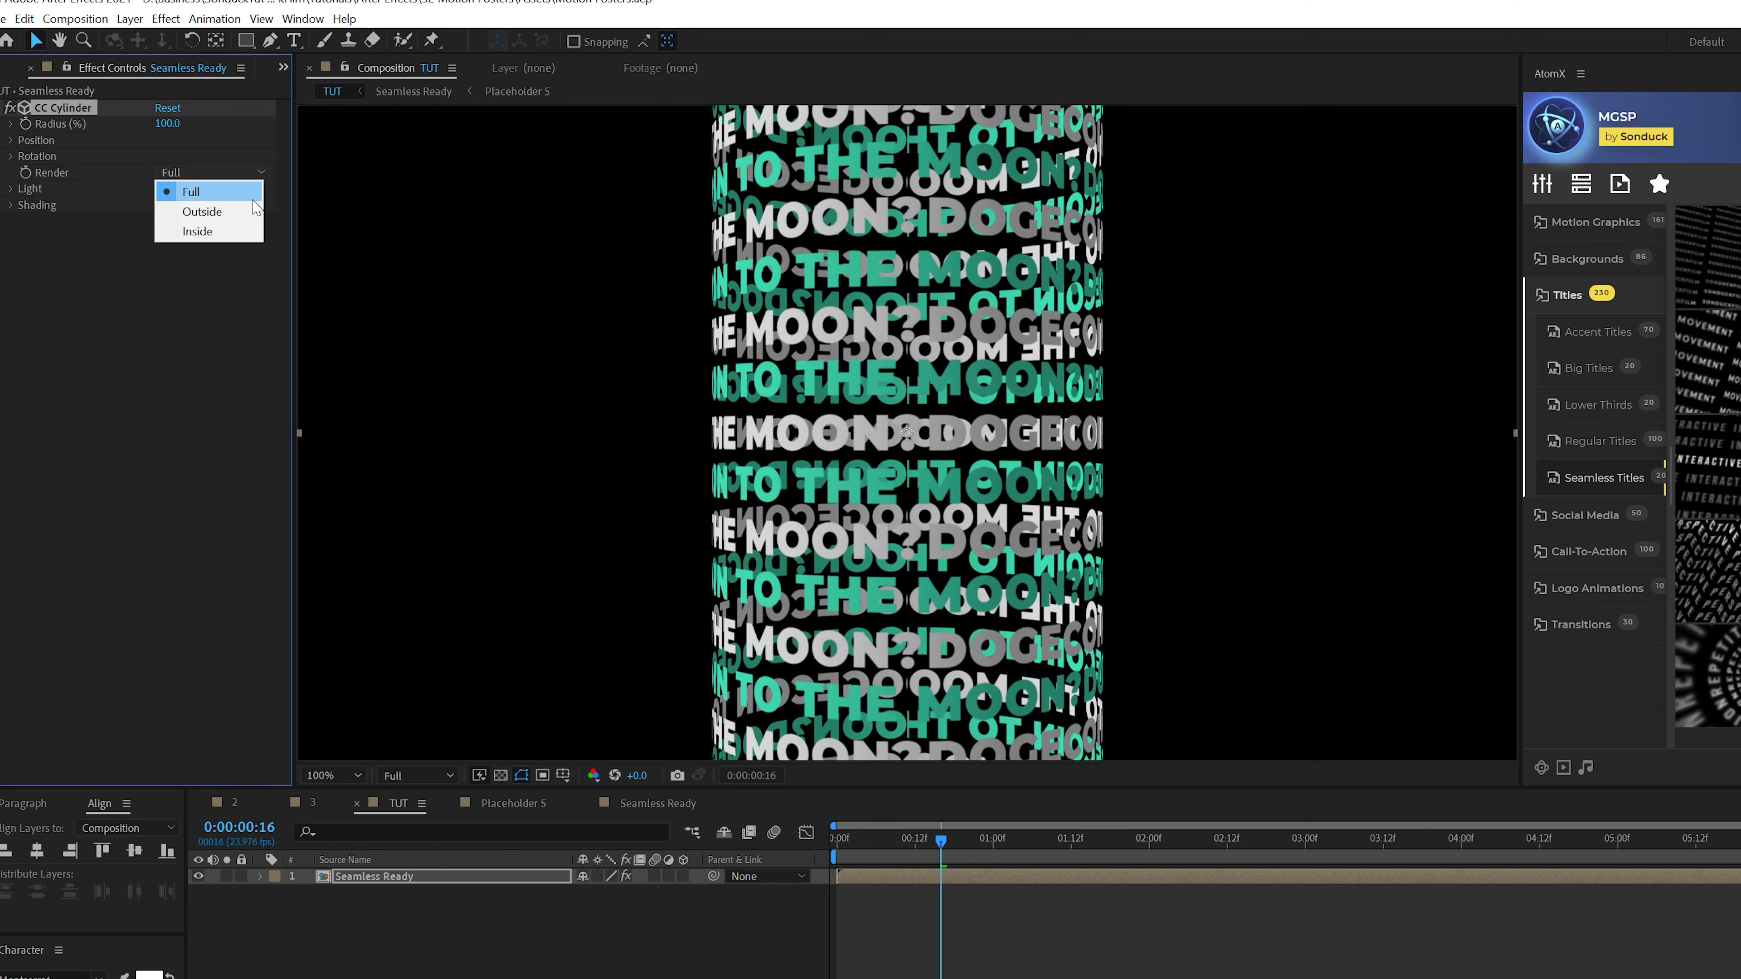
click(200, 212)
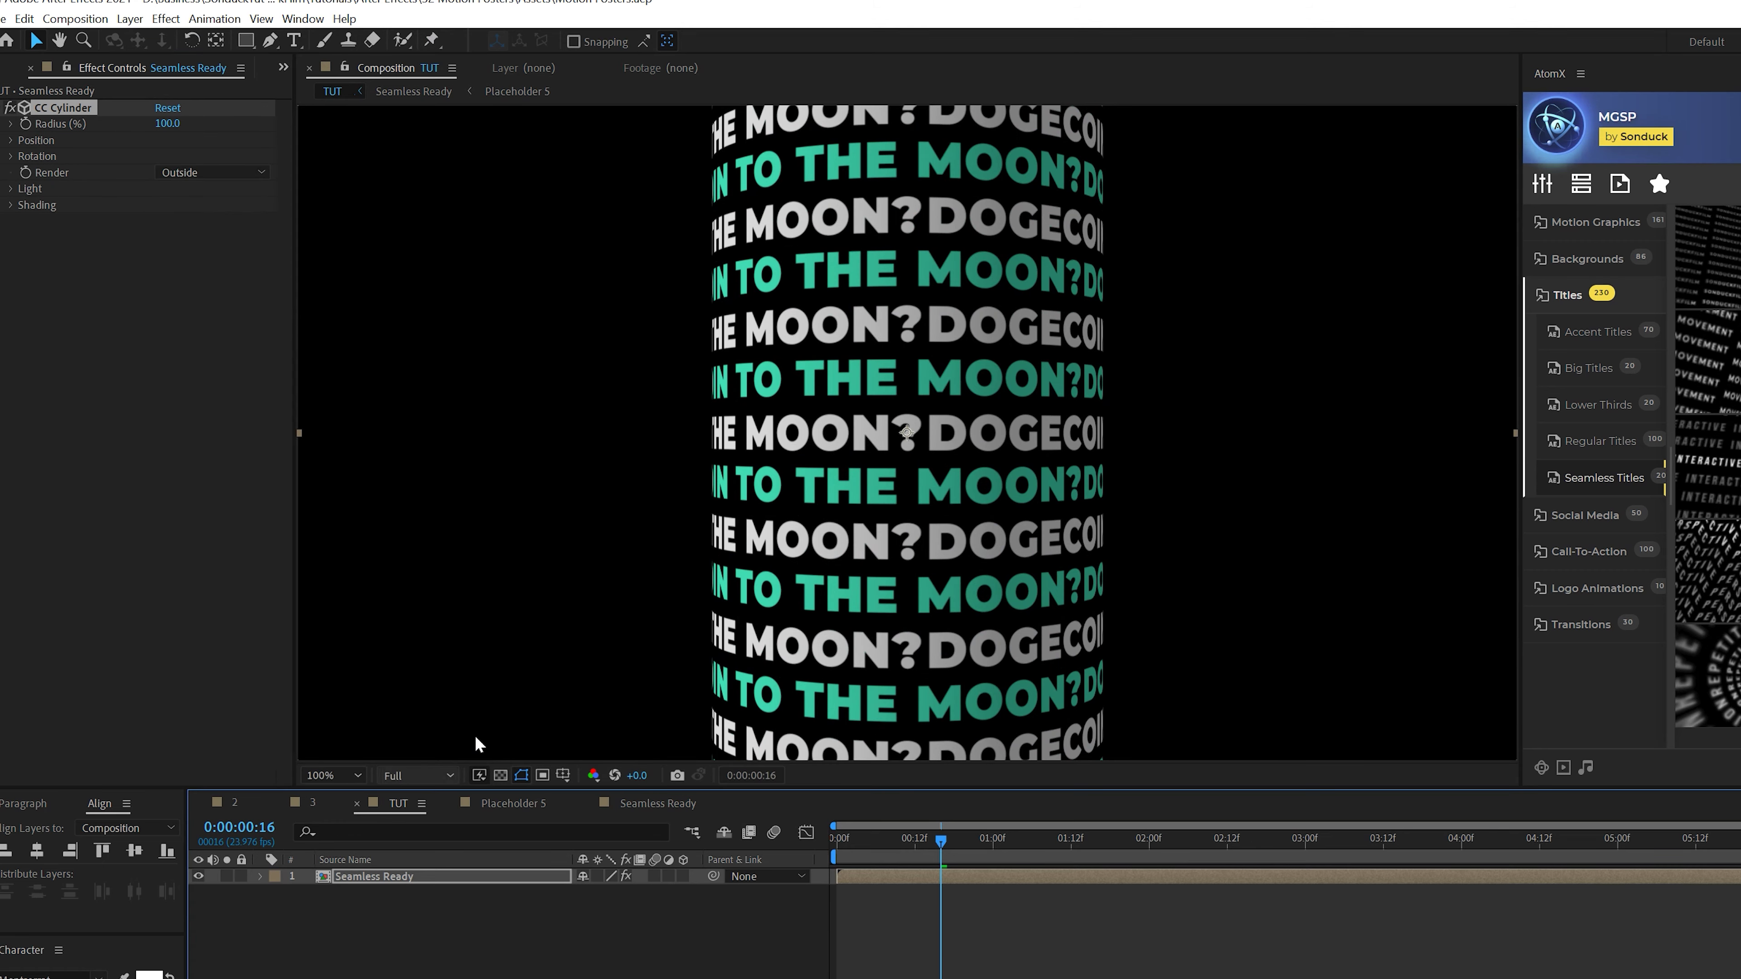
Move the text cylinder to the left edge of the TUT frame so that it is partly cut off
drag(852, 435, 456, 434)
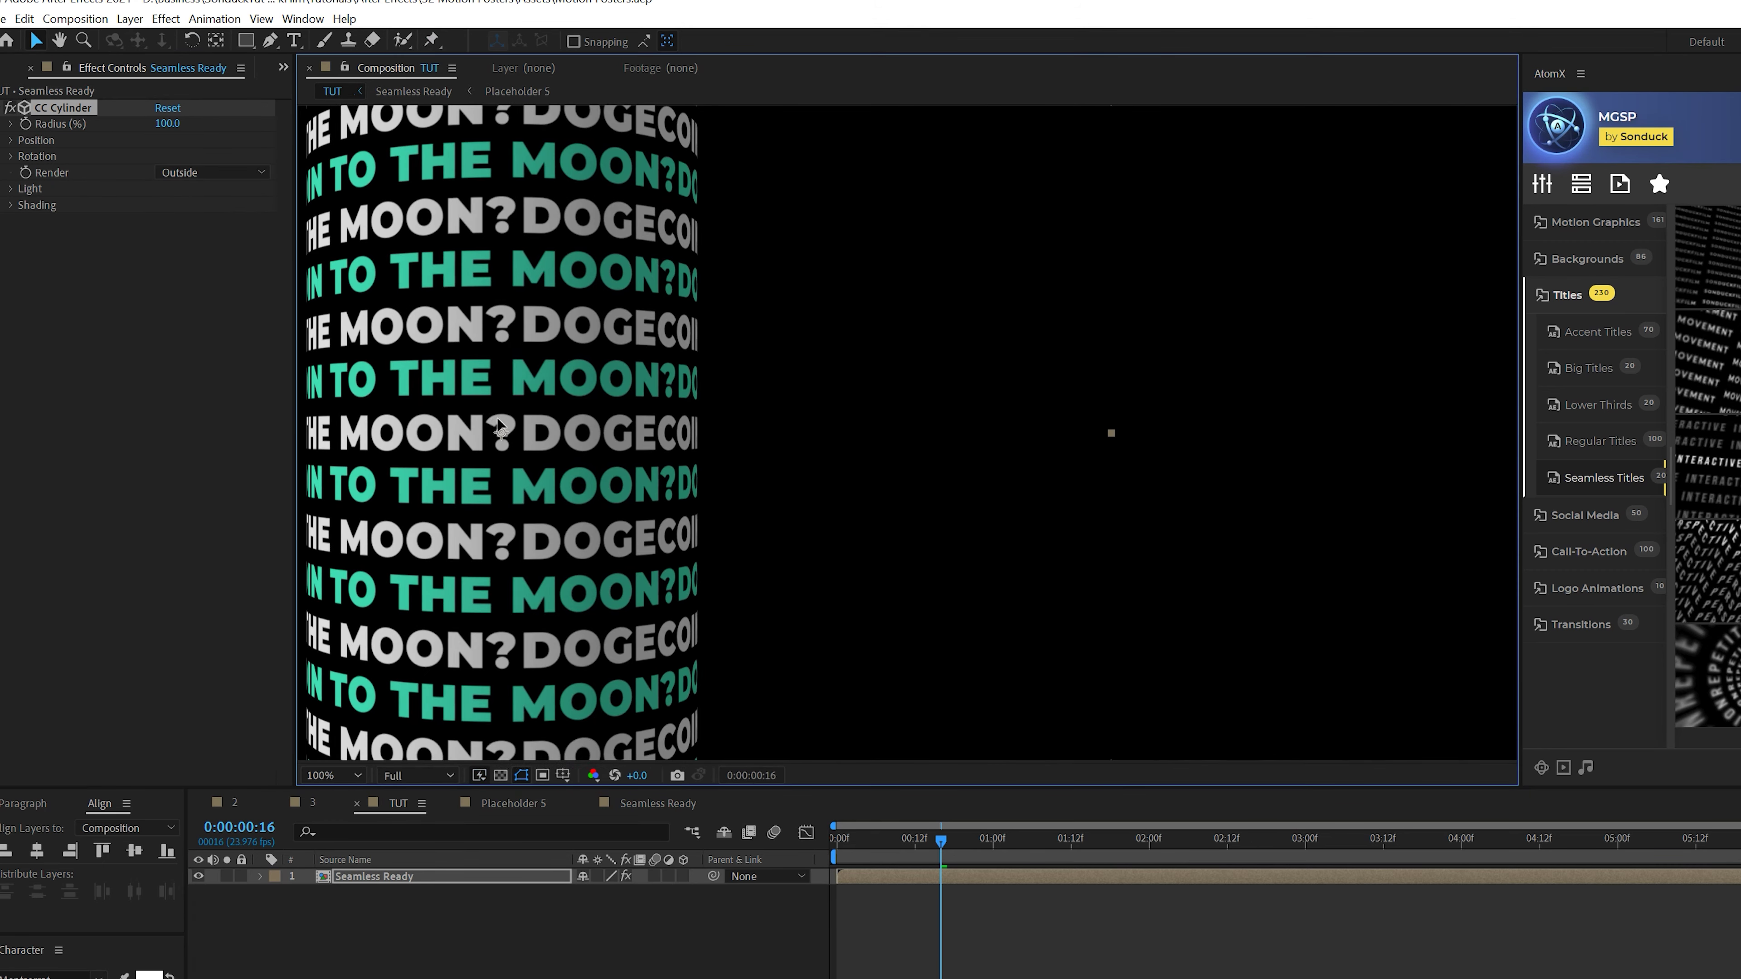
scroll(719, 411, down, 1)
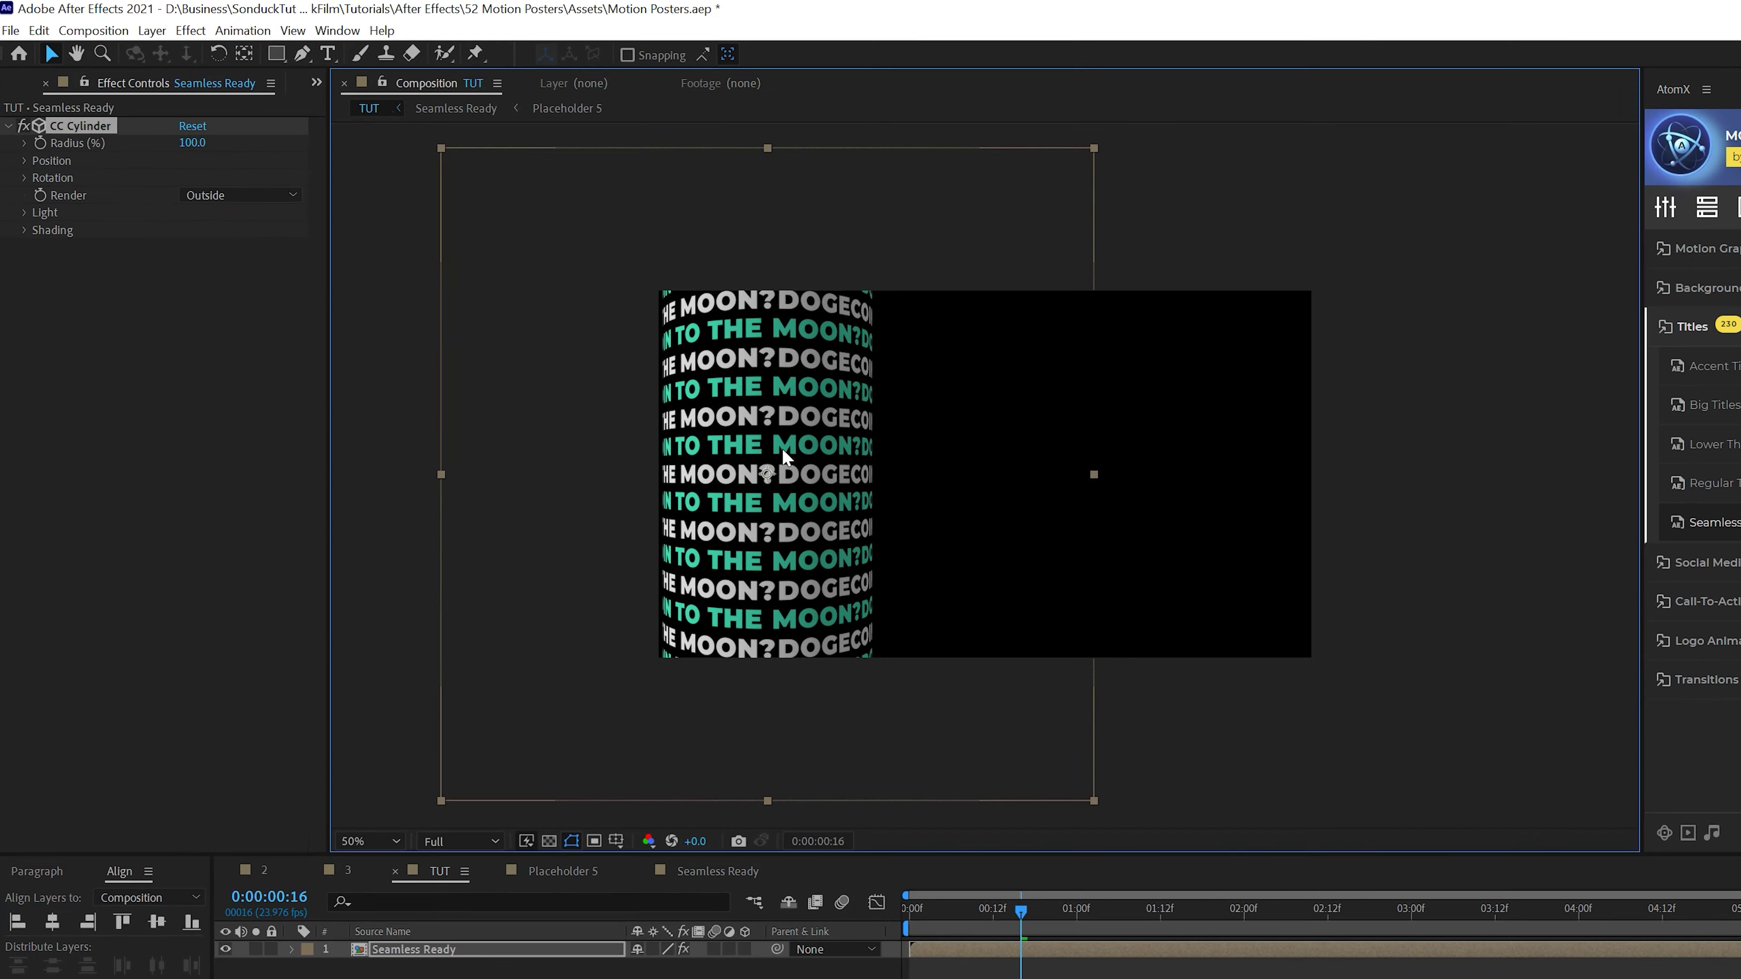
drag(759, 461, 685, 467)
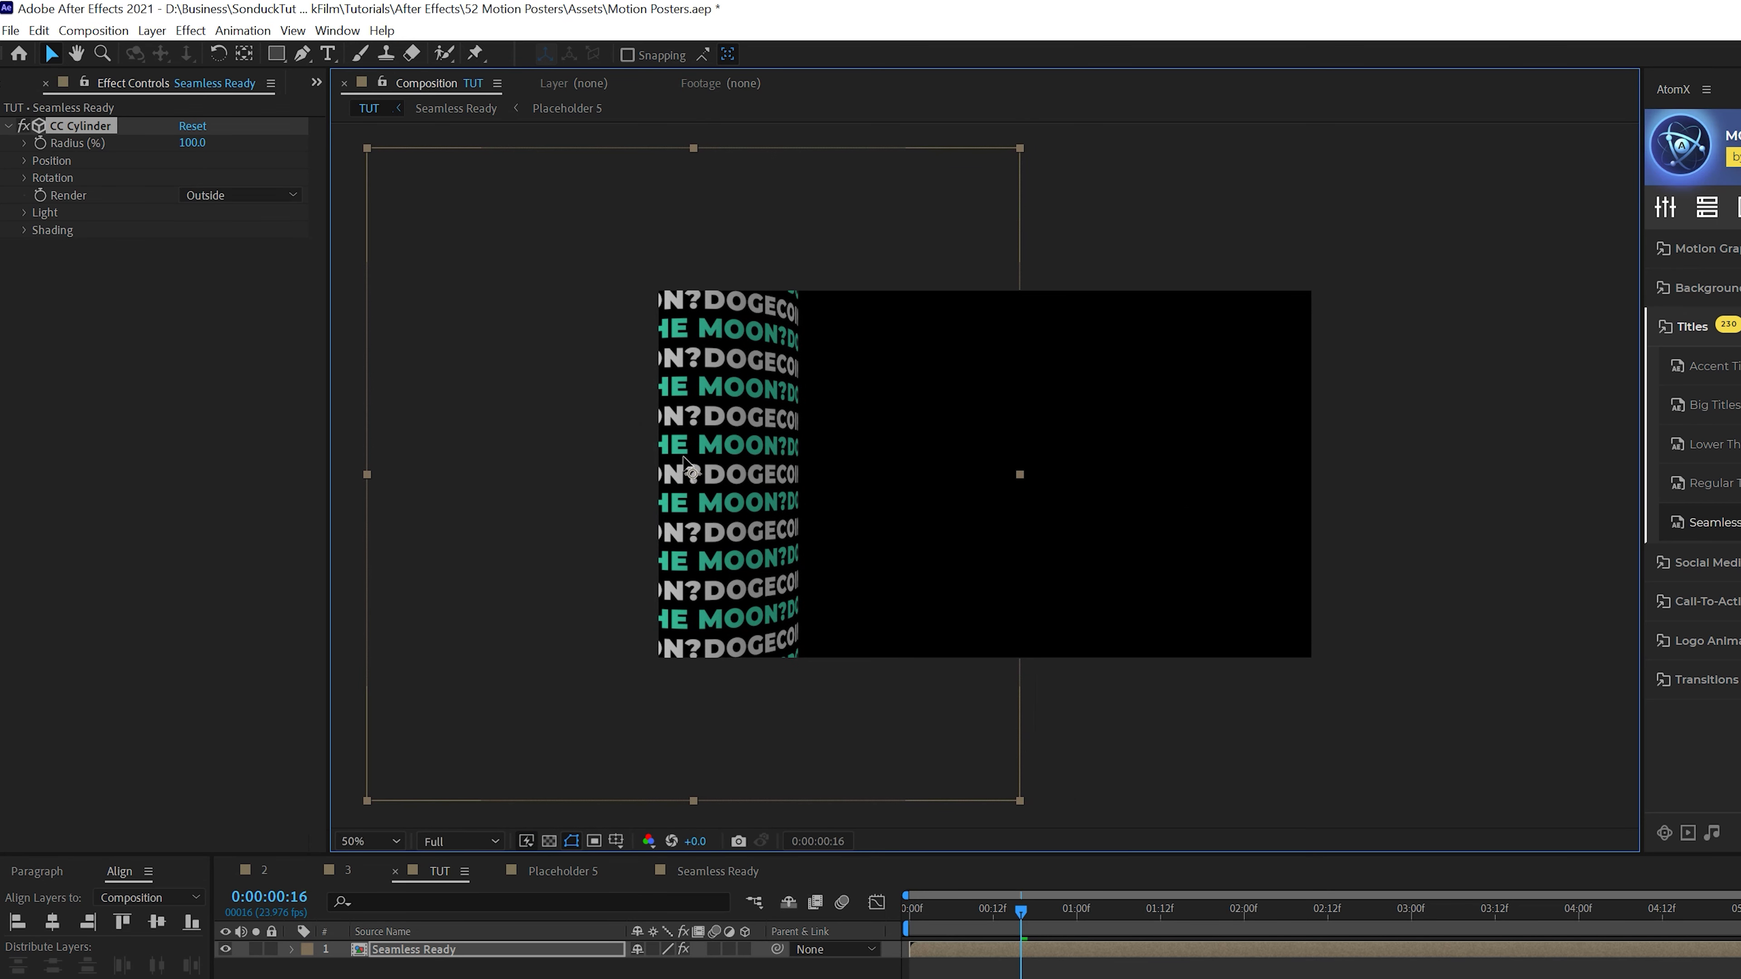
Duplicate the Seamless Ready layer in the TUT composition and set the copy's CC Cylinder Render option to Inside
click(415, 948)
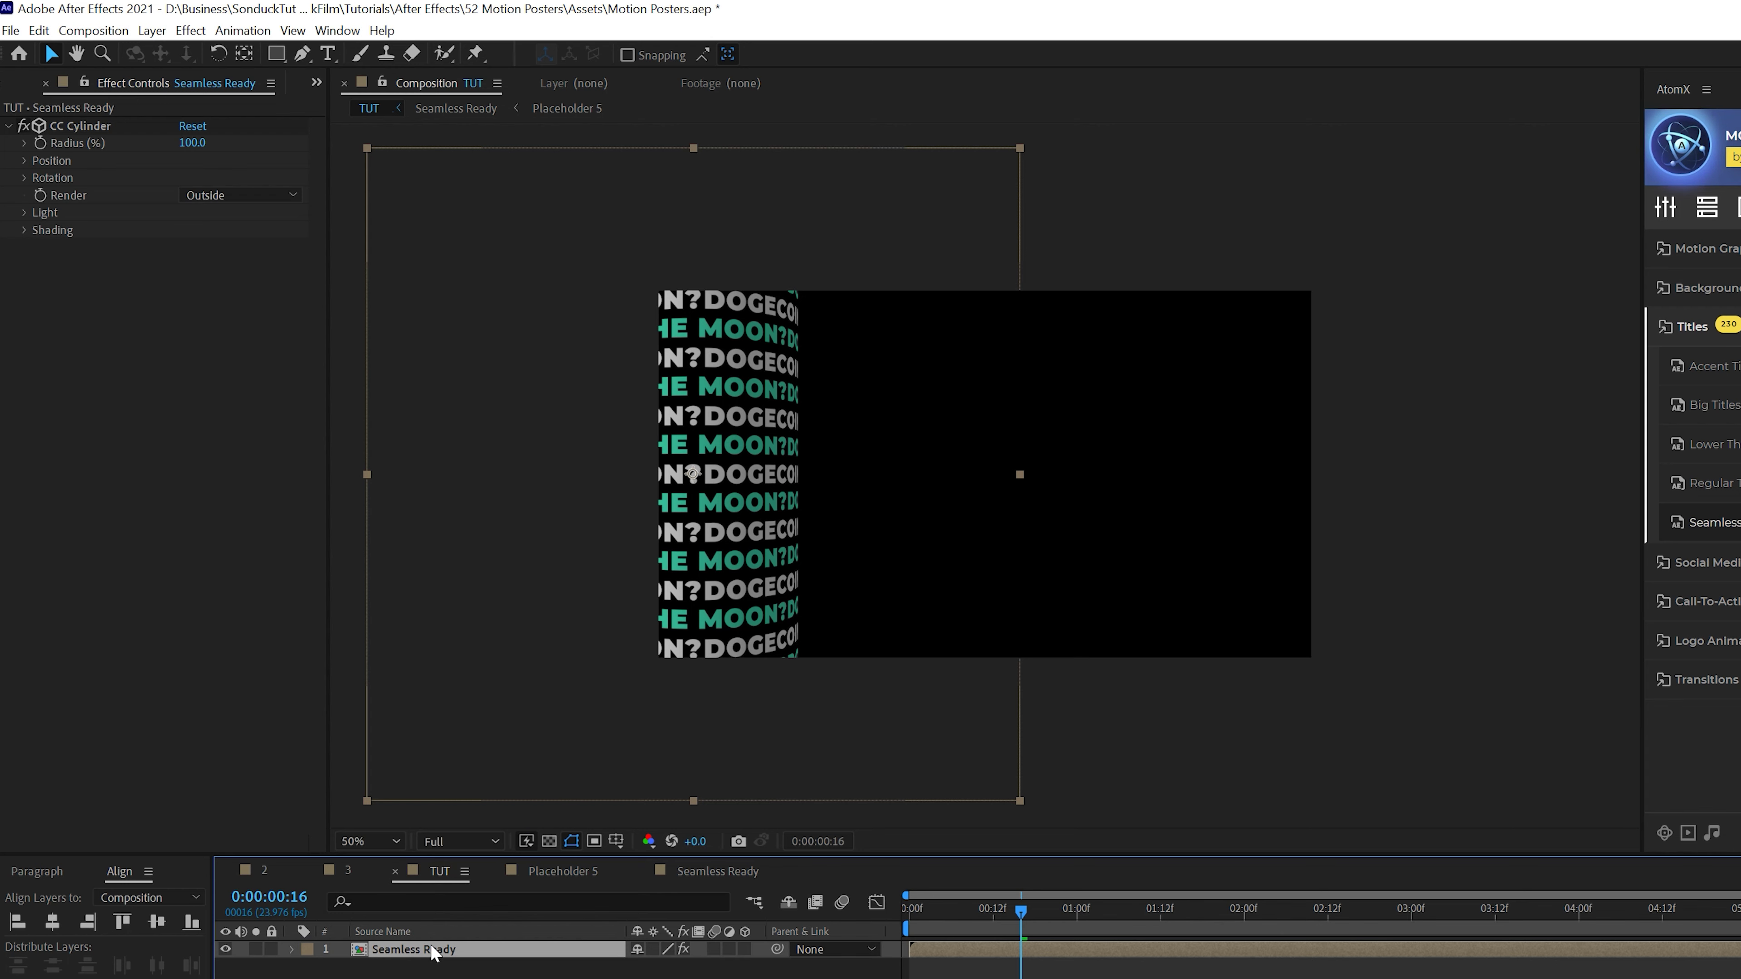
key(ctrl+d)
click(233, 195)
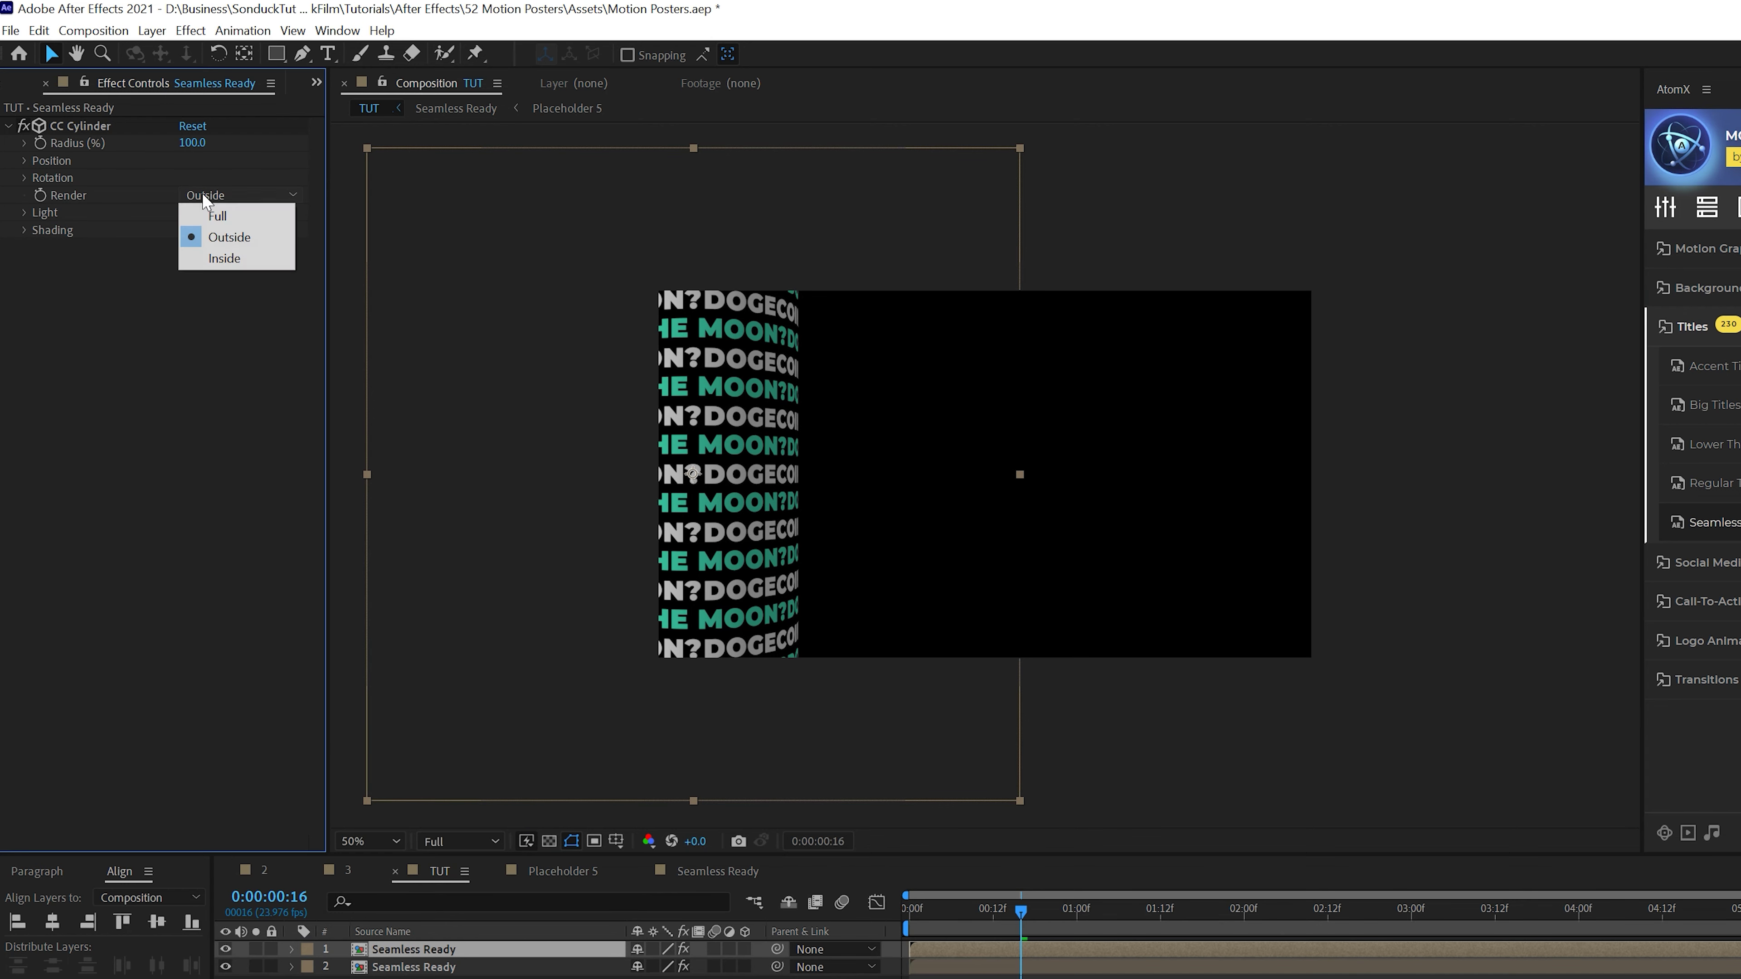
click(233, 258)
Move the inside cylinder copy beside the first cylinder and nudge it until their edges meet
drag(631, 393, 929, 511)
key(period)
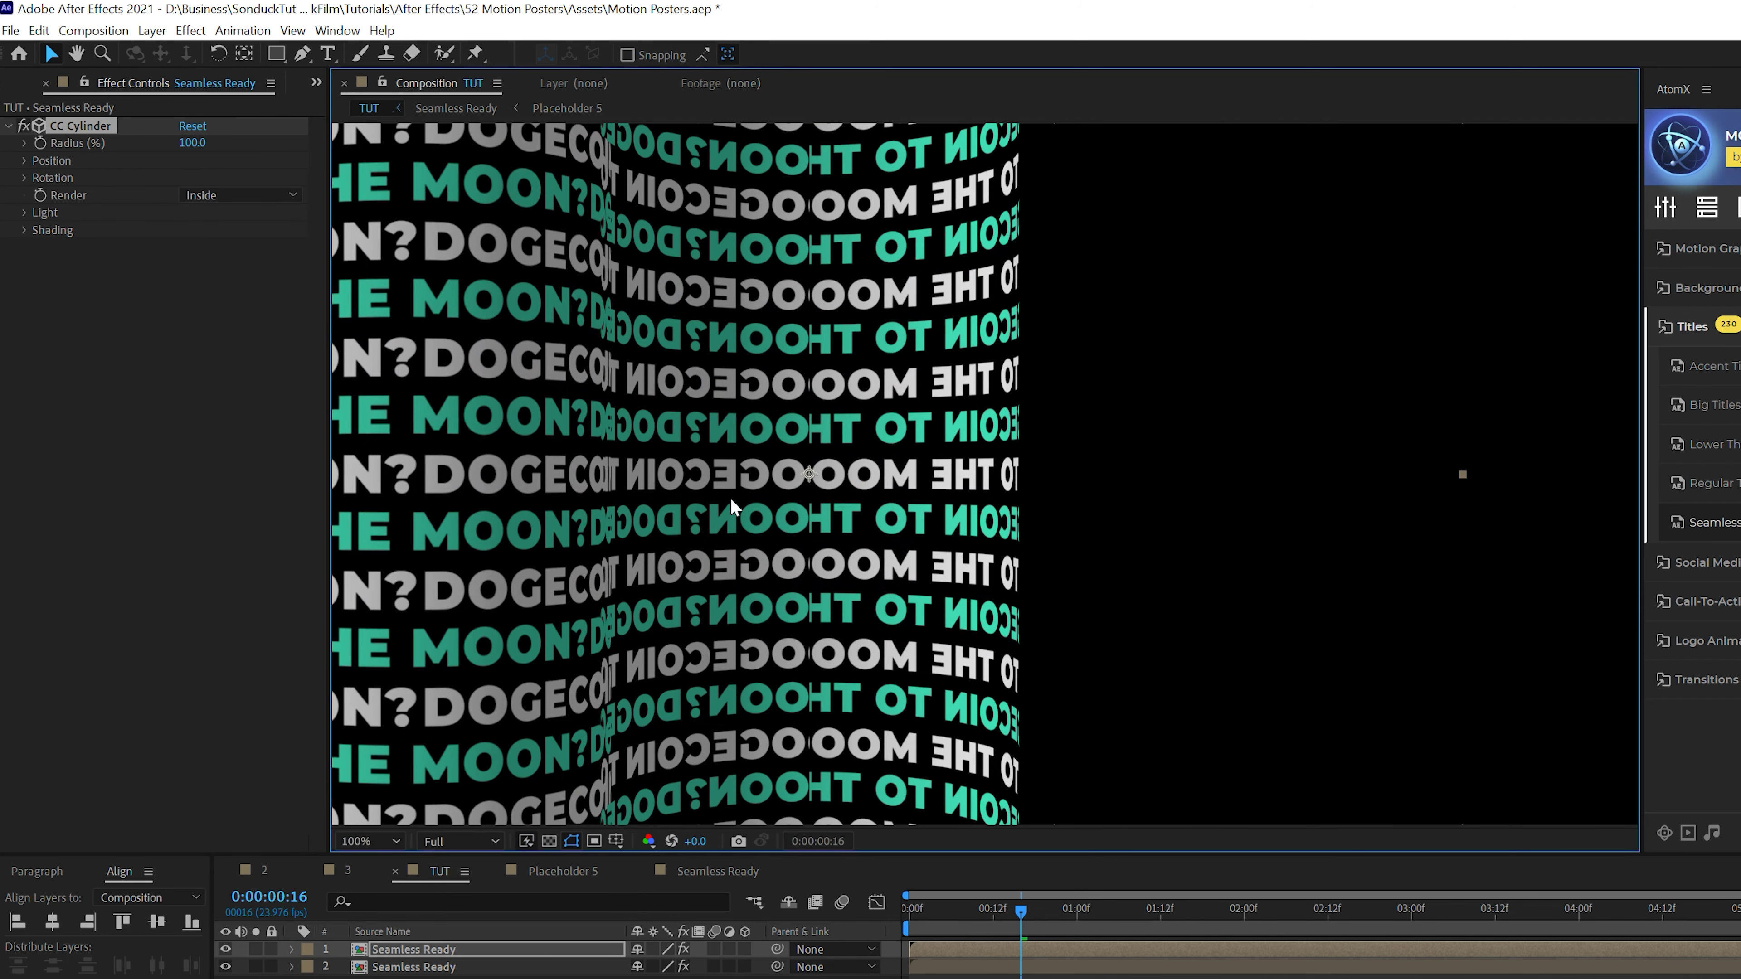
key(Left)
key(Left)
key(Left)
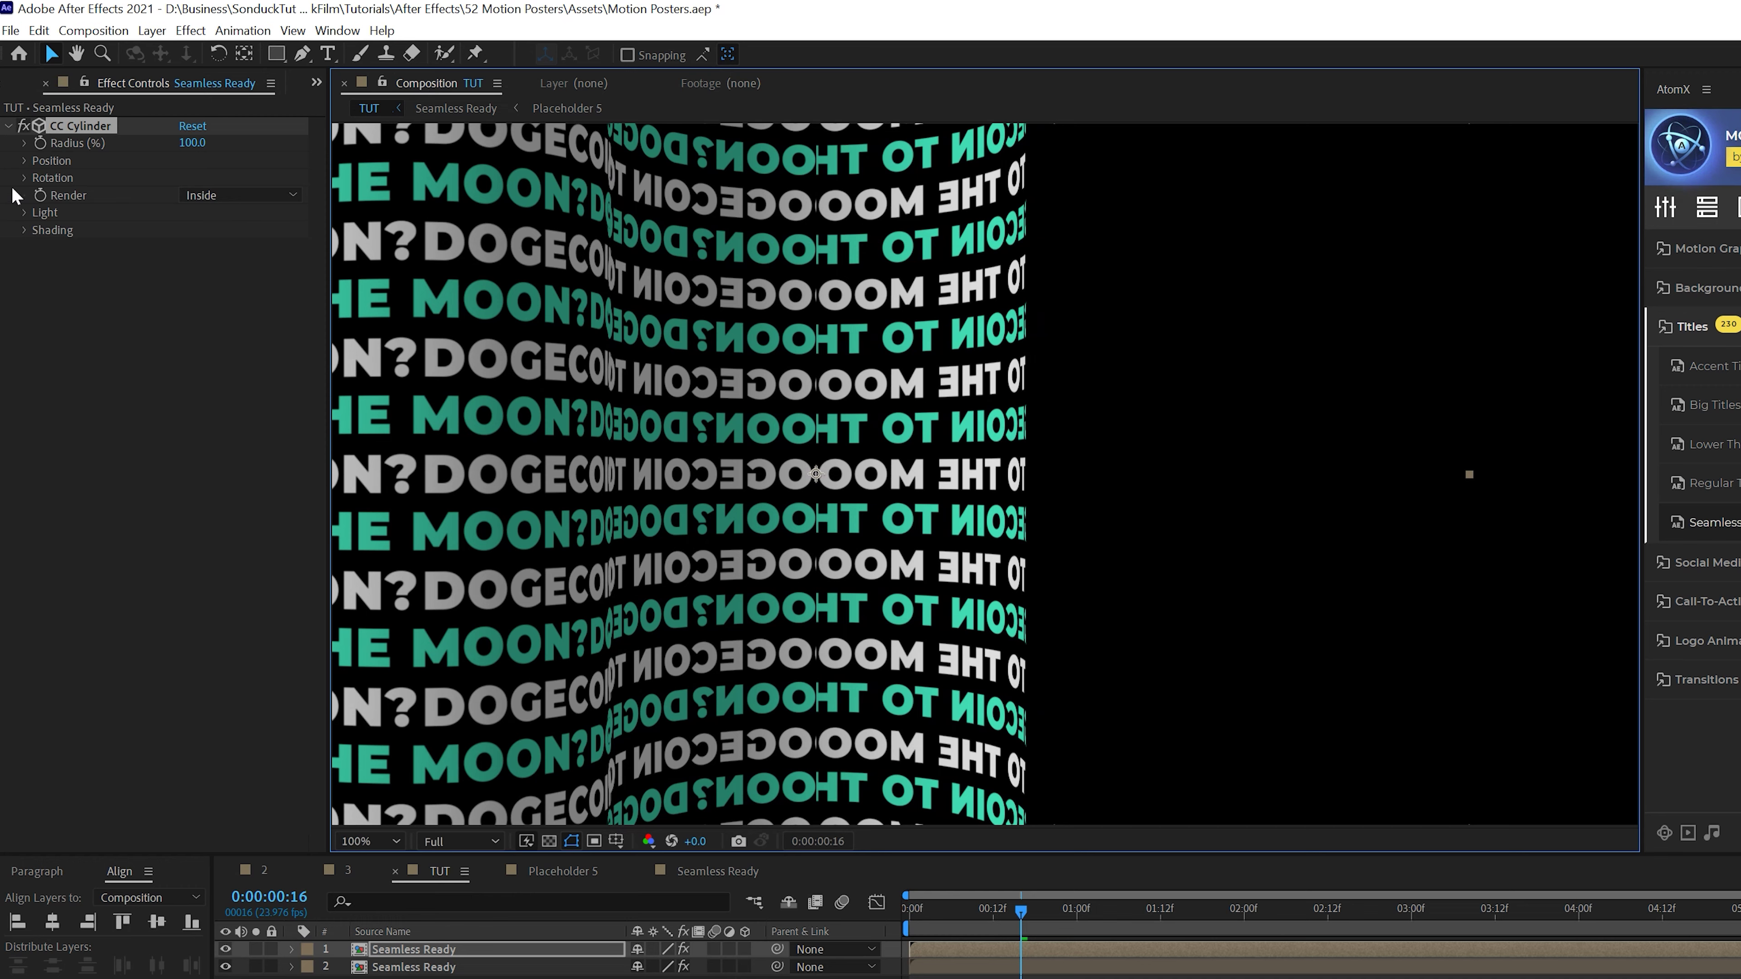
Flip the inside cylinder layer horizontally and set its CC Cylinder Rotation Y to 150° so the text reads correctly
click(24, 164)
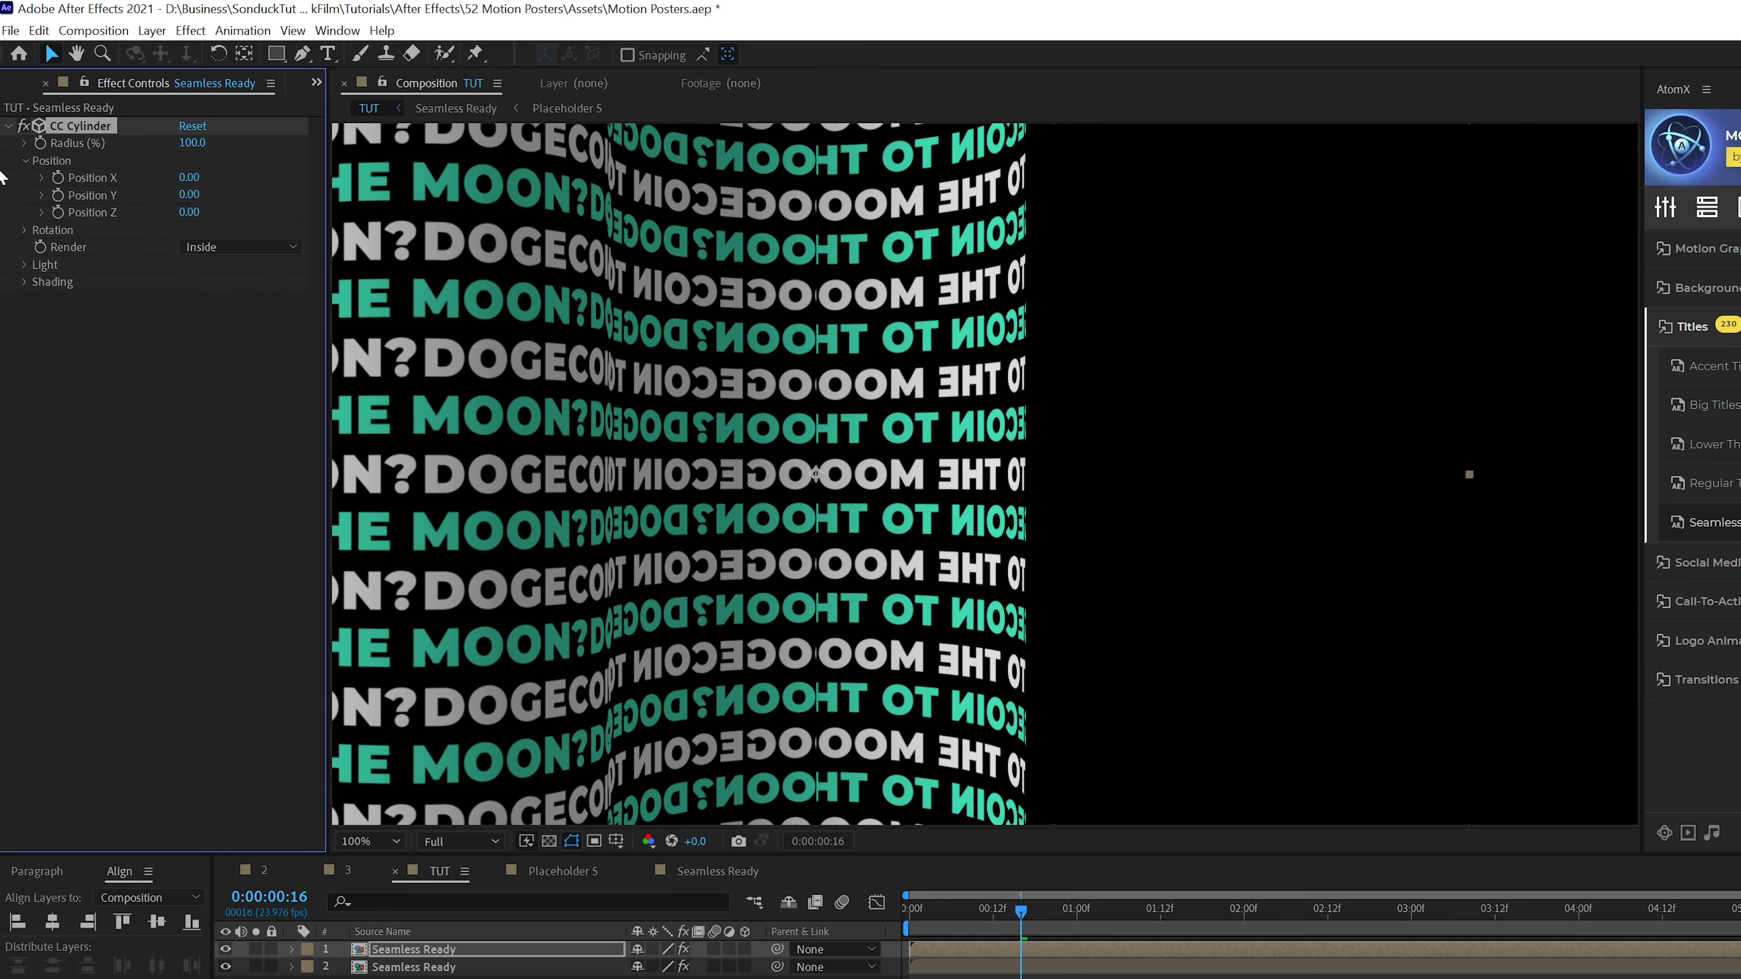
click(24, 160)
click(24, 177)
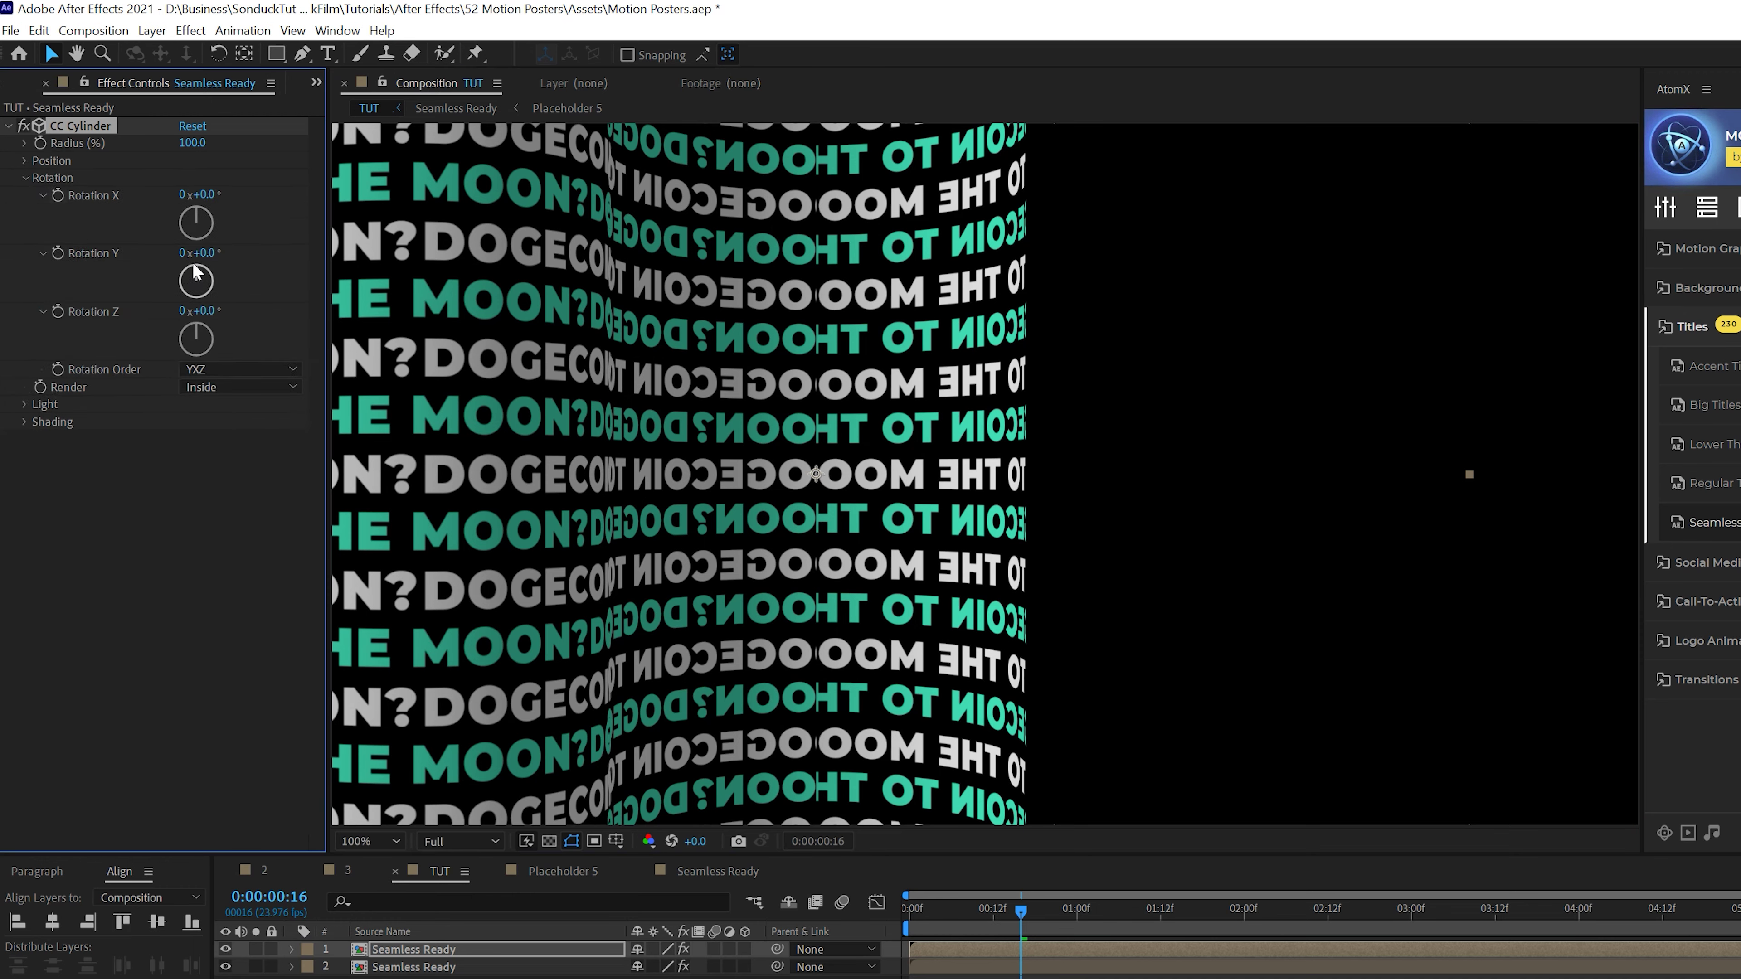
drag(215, 252, 214, 253)
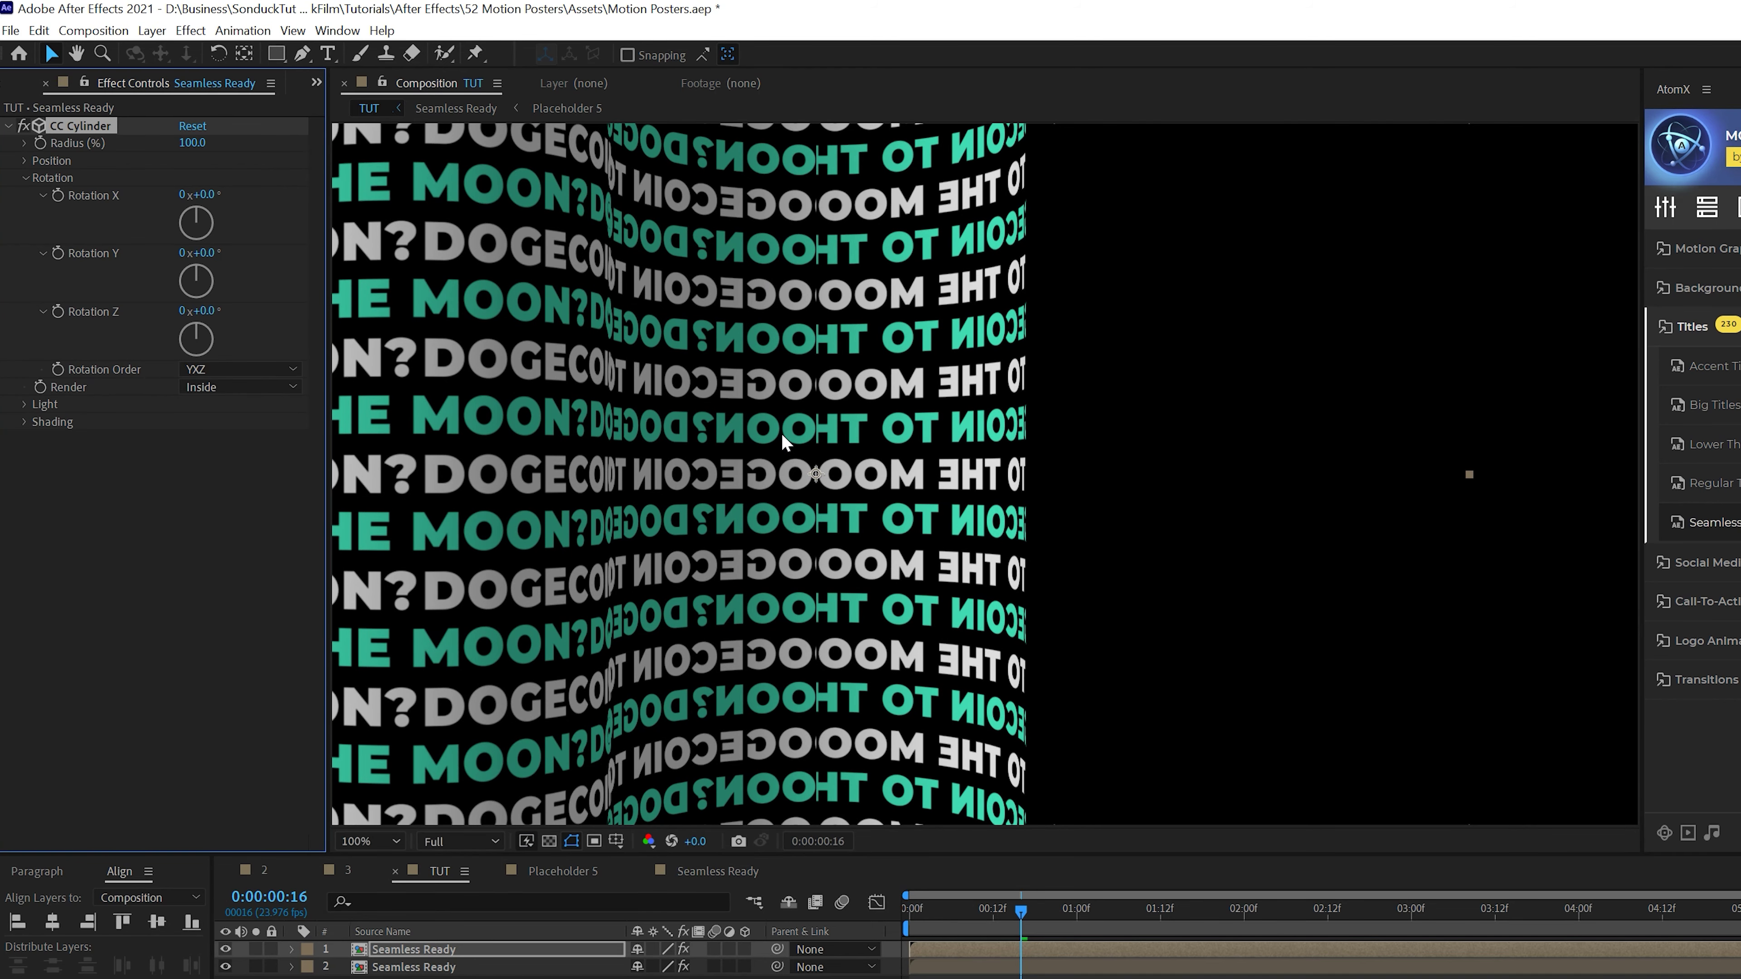
click(151, 30)
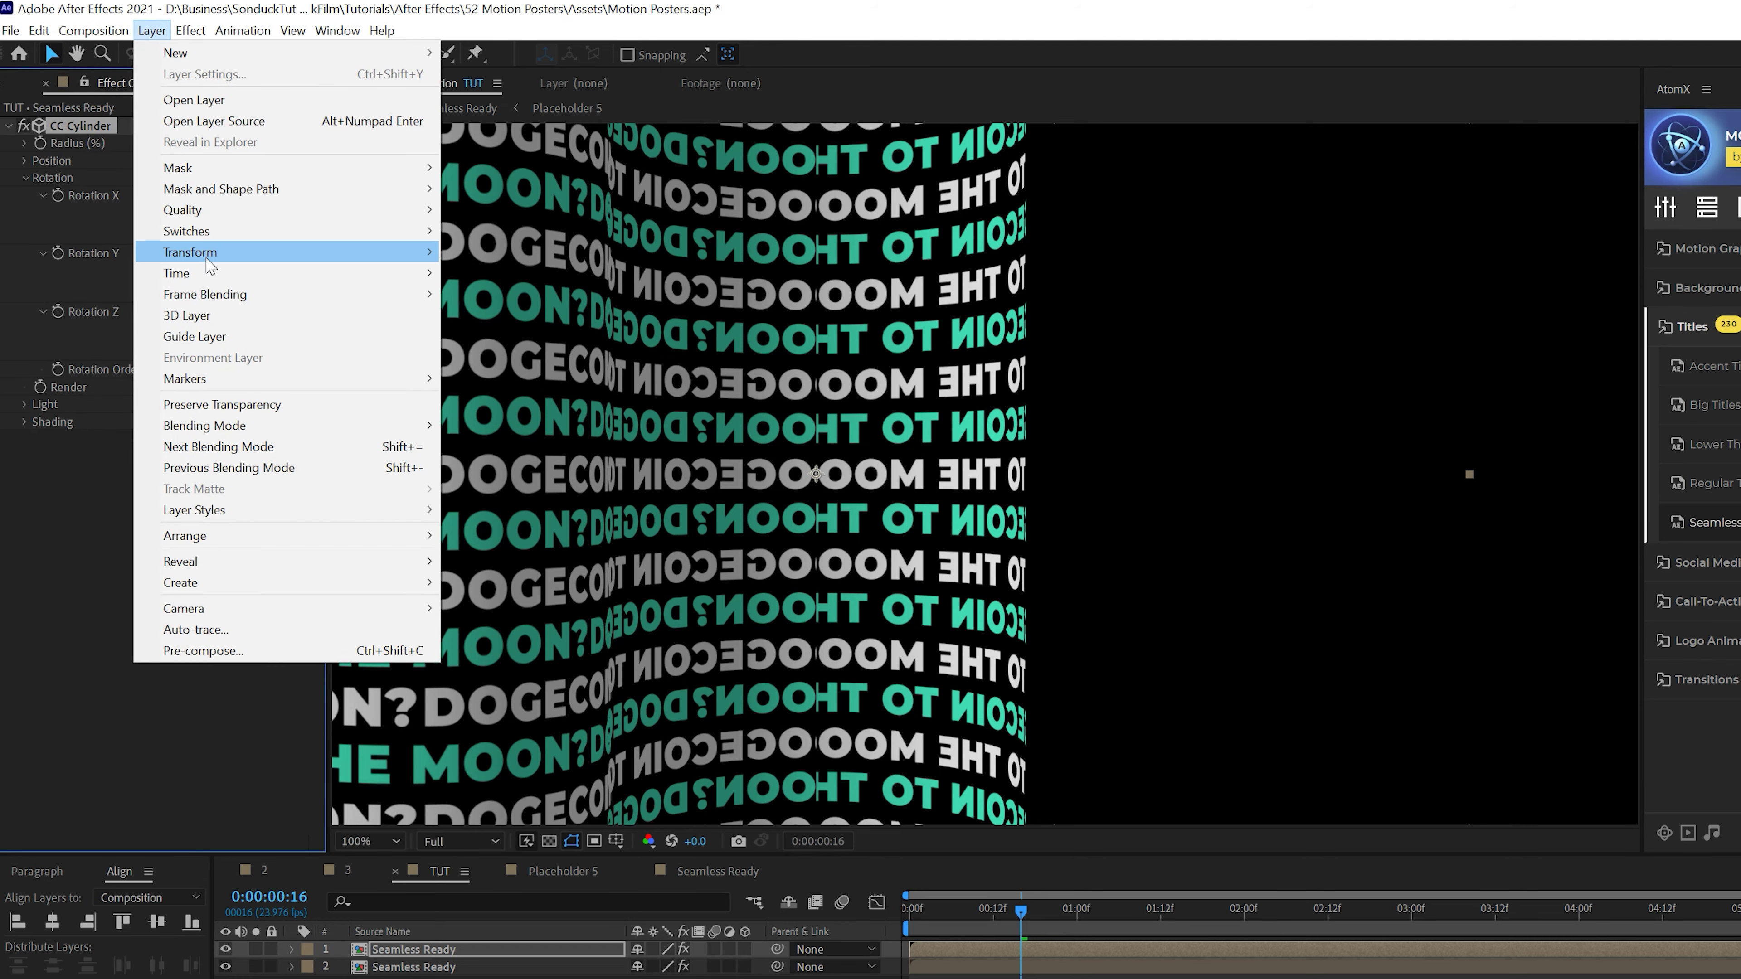
mouse_move(209, 254)
click(545, 408)
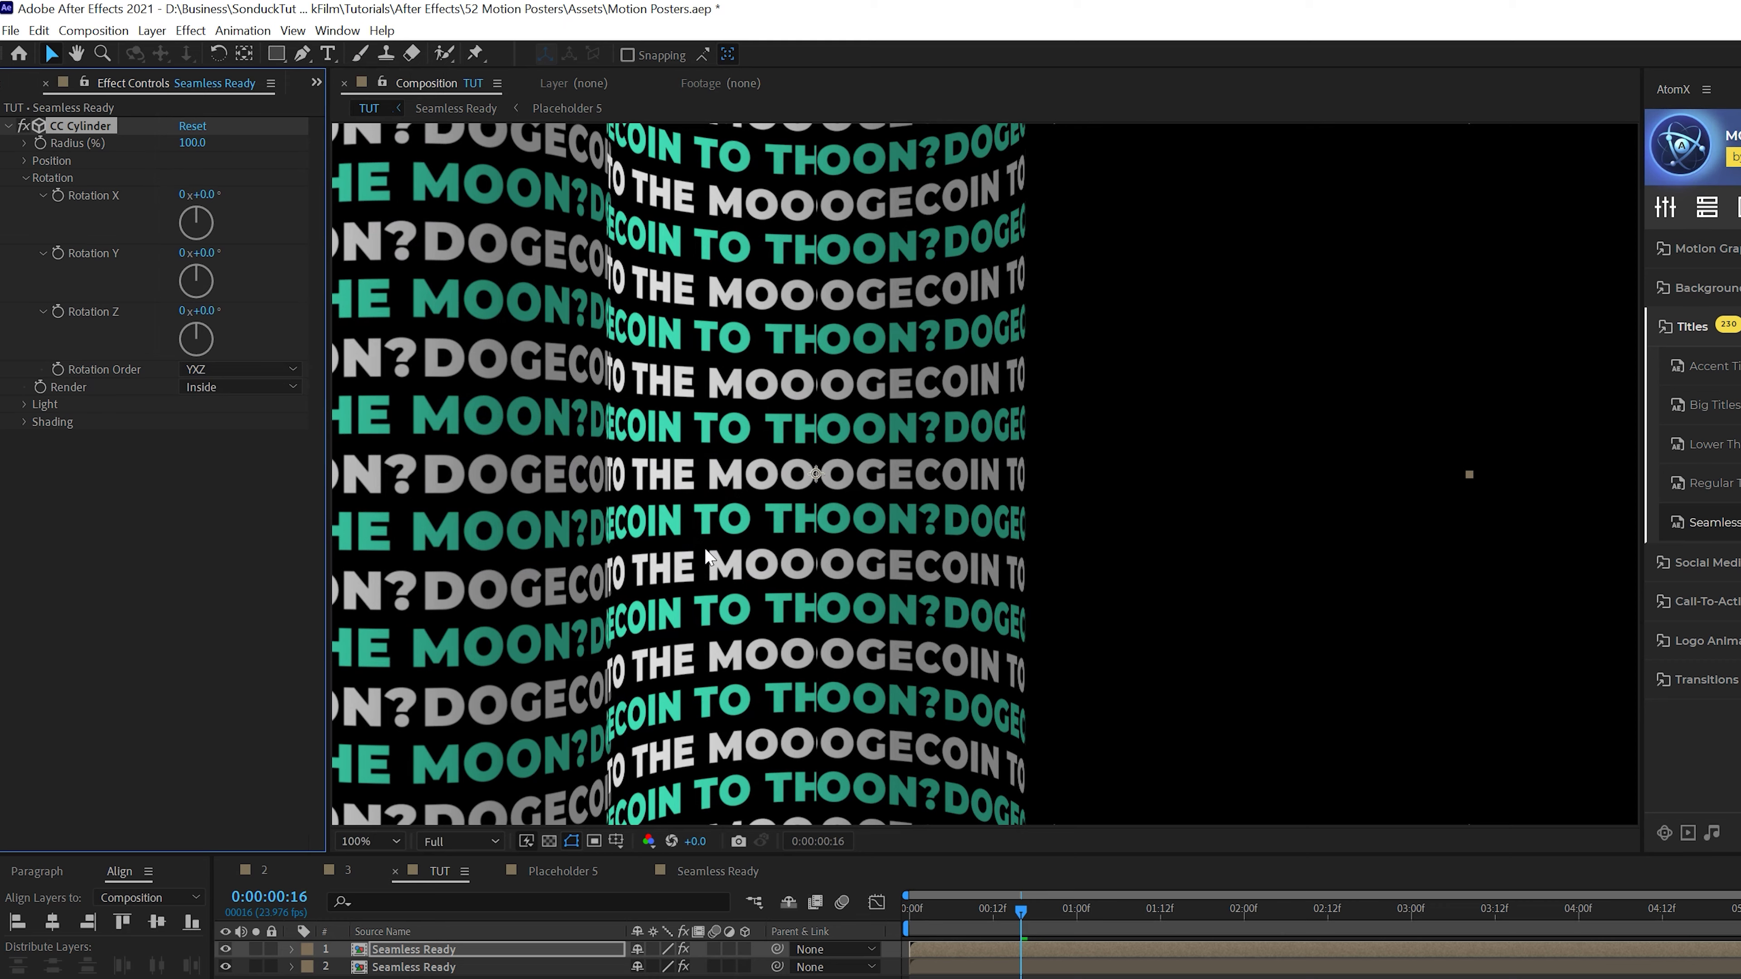
drag(200, 253, 362, 261)
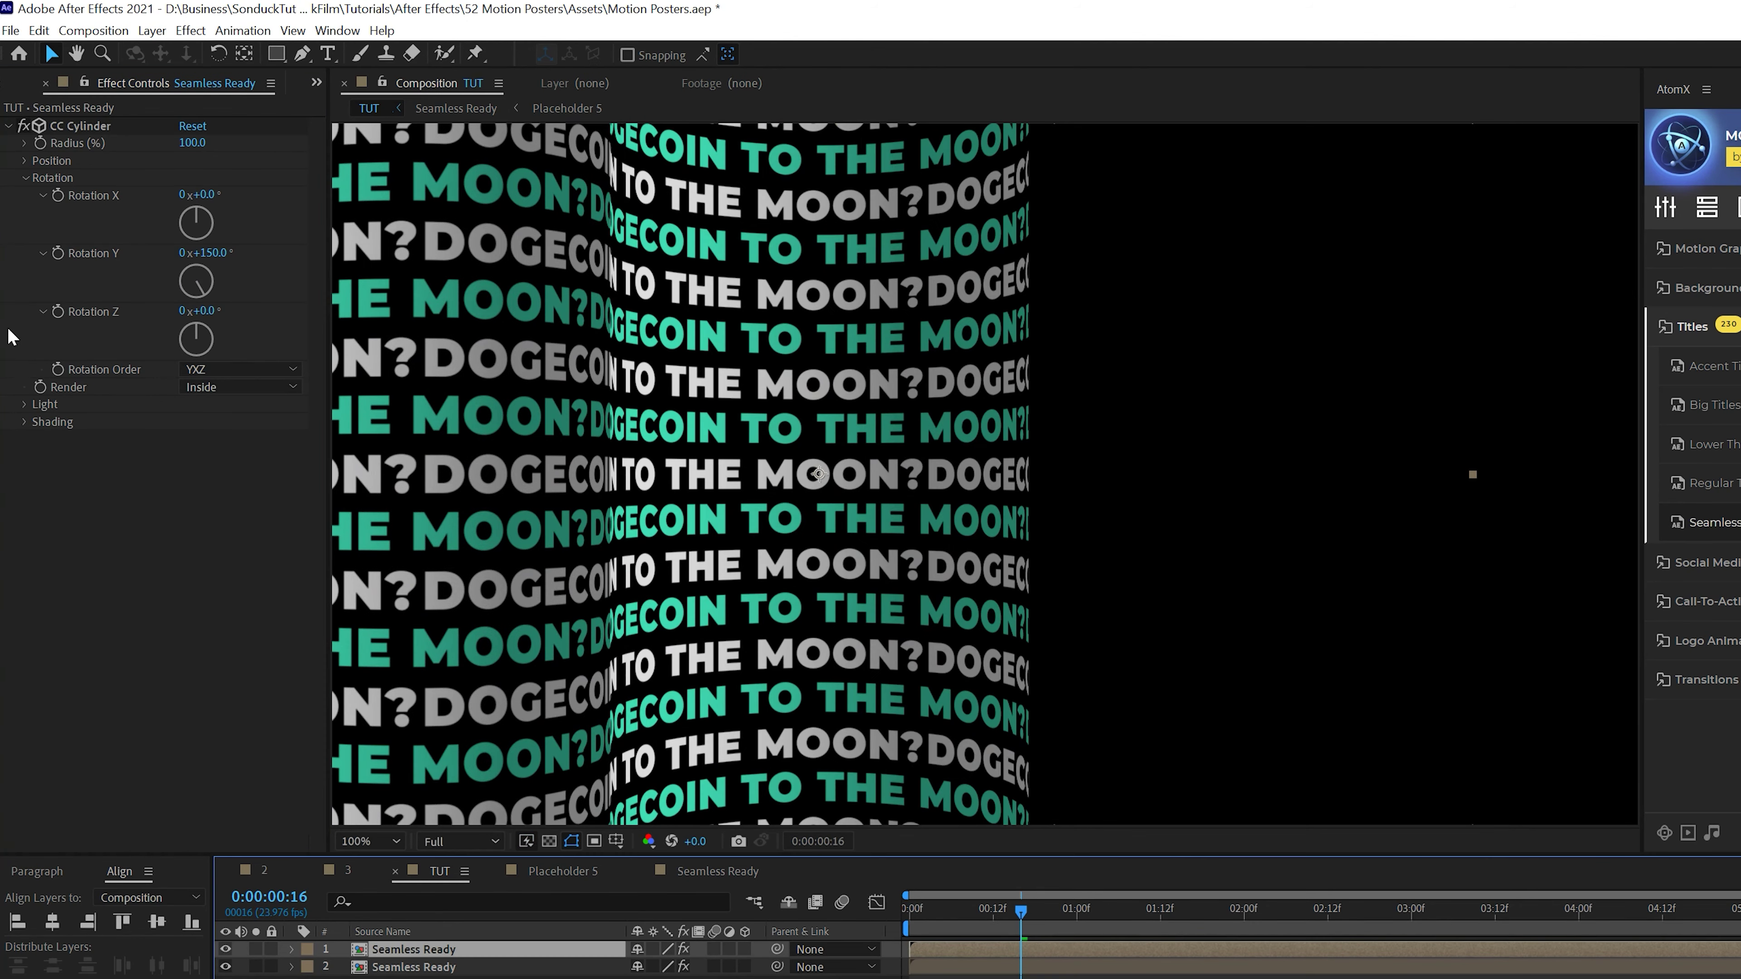
Shade the inside cylinder with Light Intensity 109, Ambient 27, Diffuse 24 and Specular 100
click(27, 405)
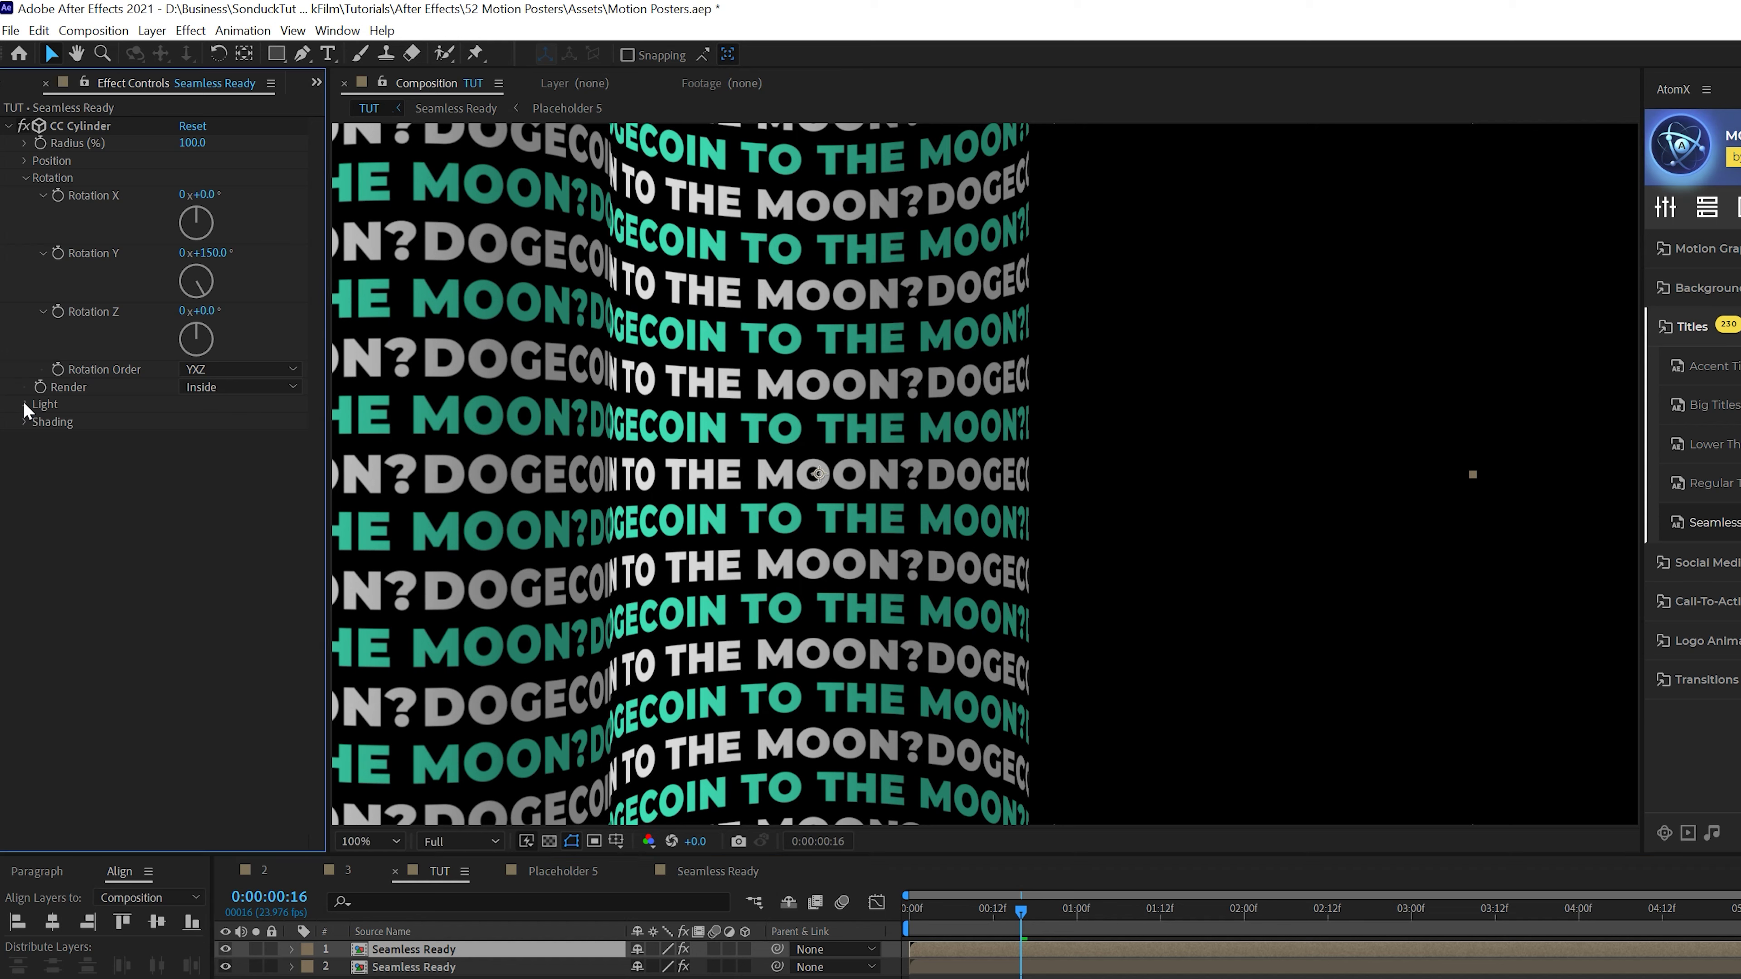
drag(192, 421, 155, 419)
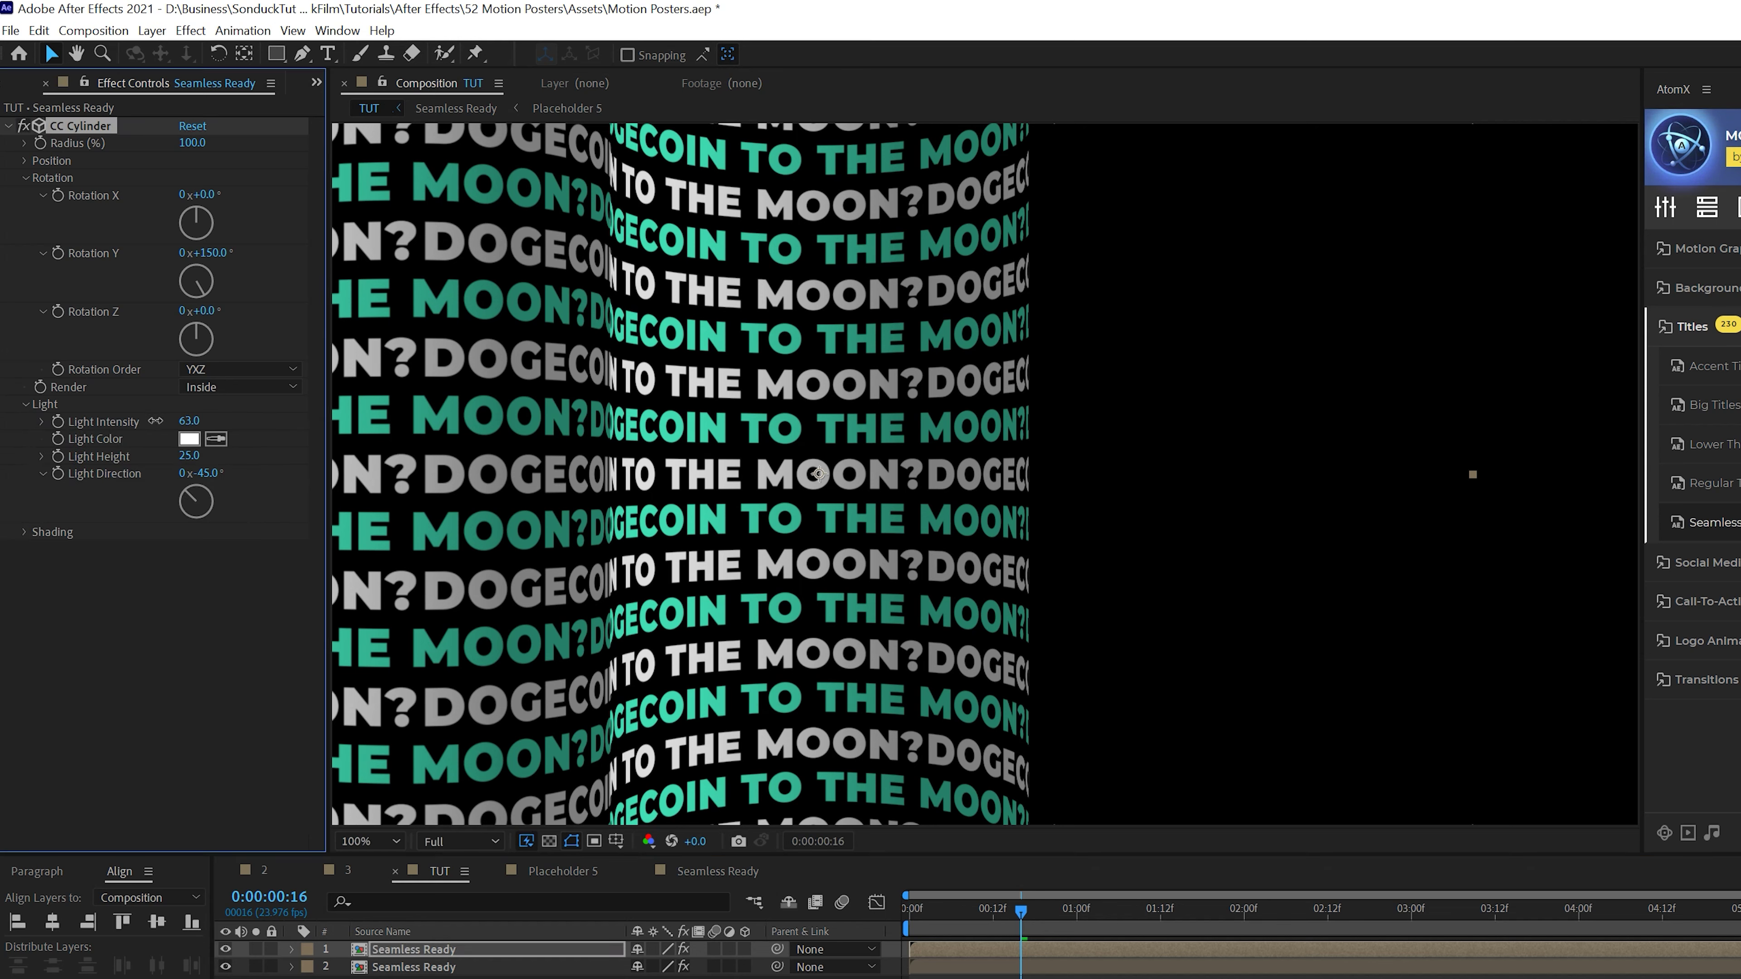
click(26, 532)
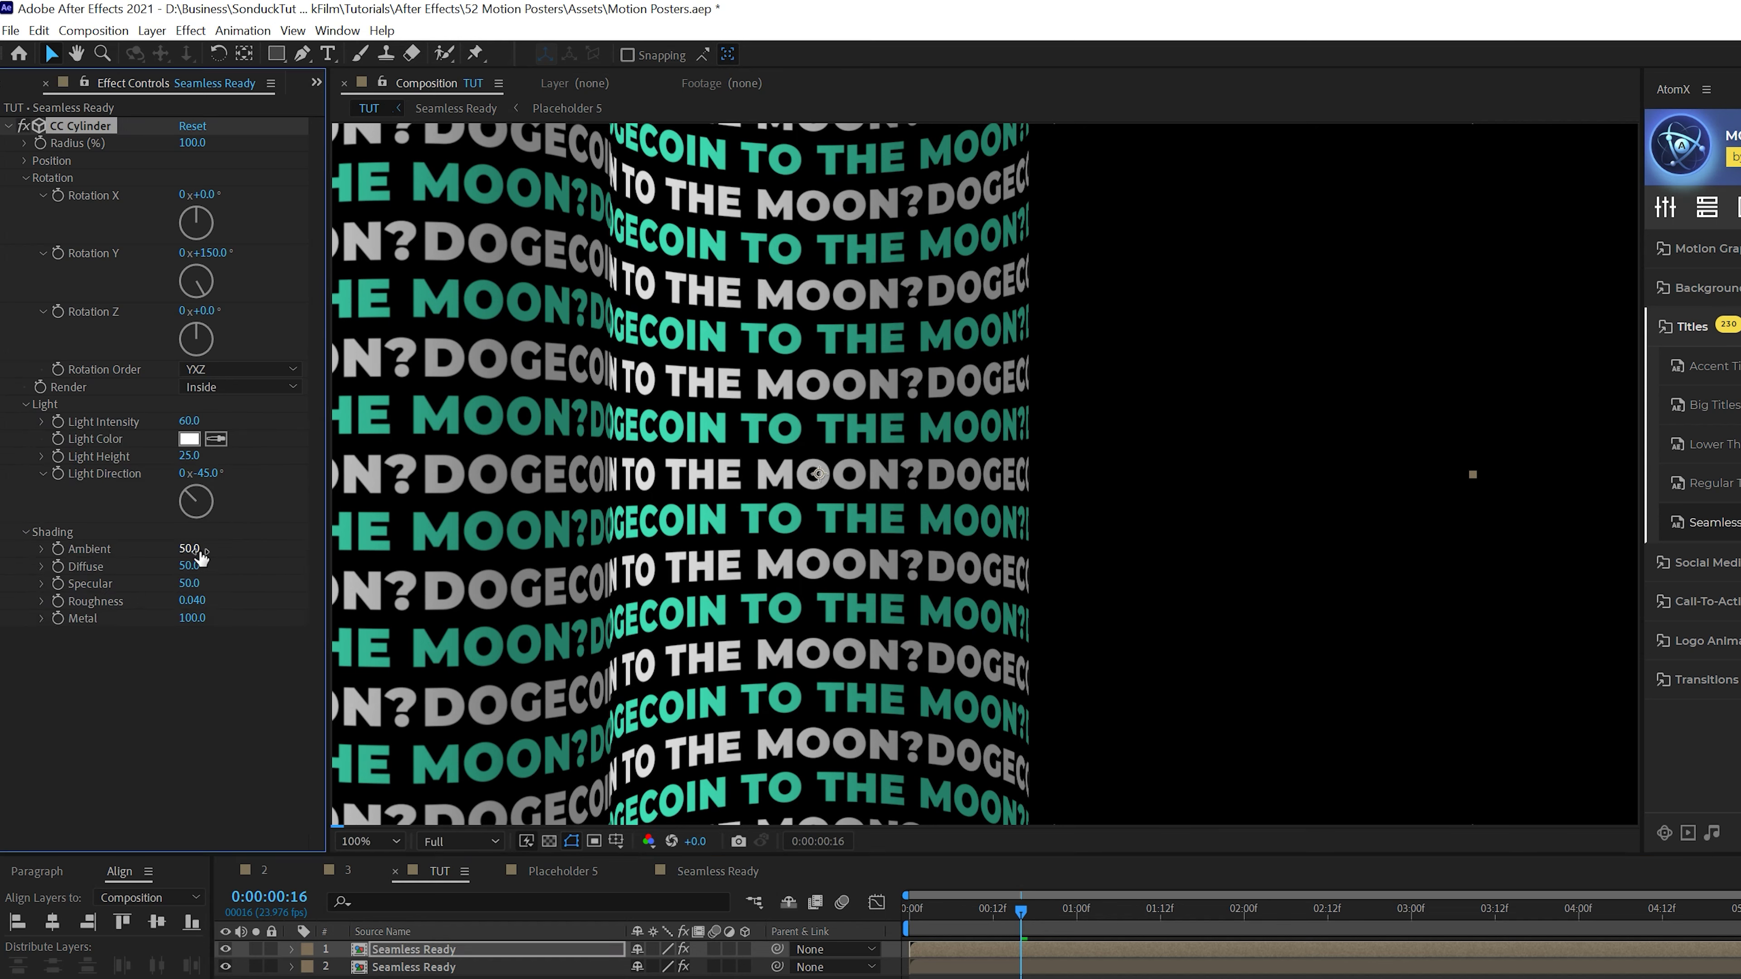
drag(183, 563, 162, 547)
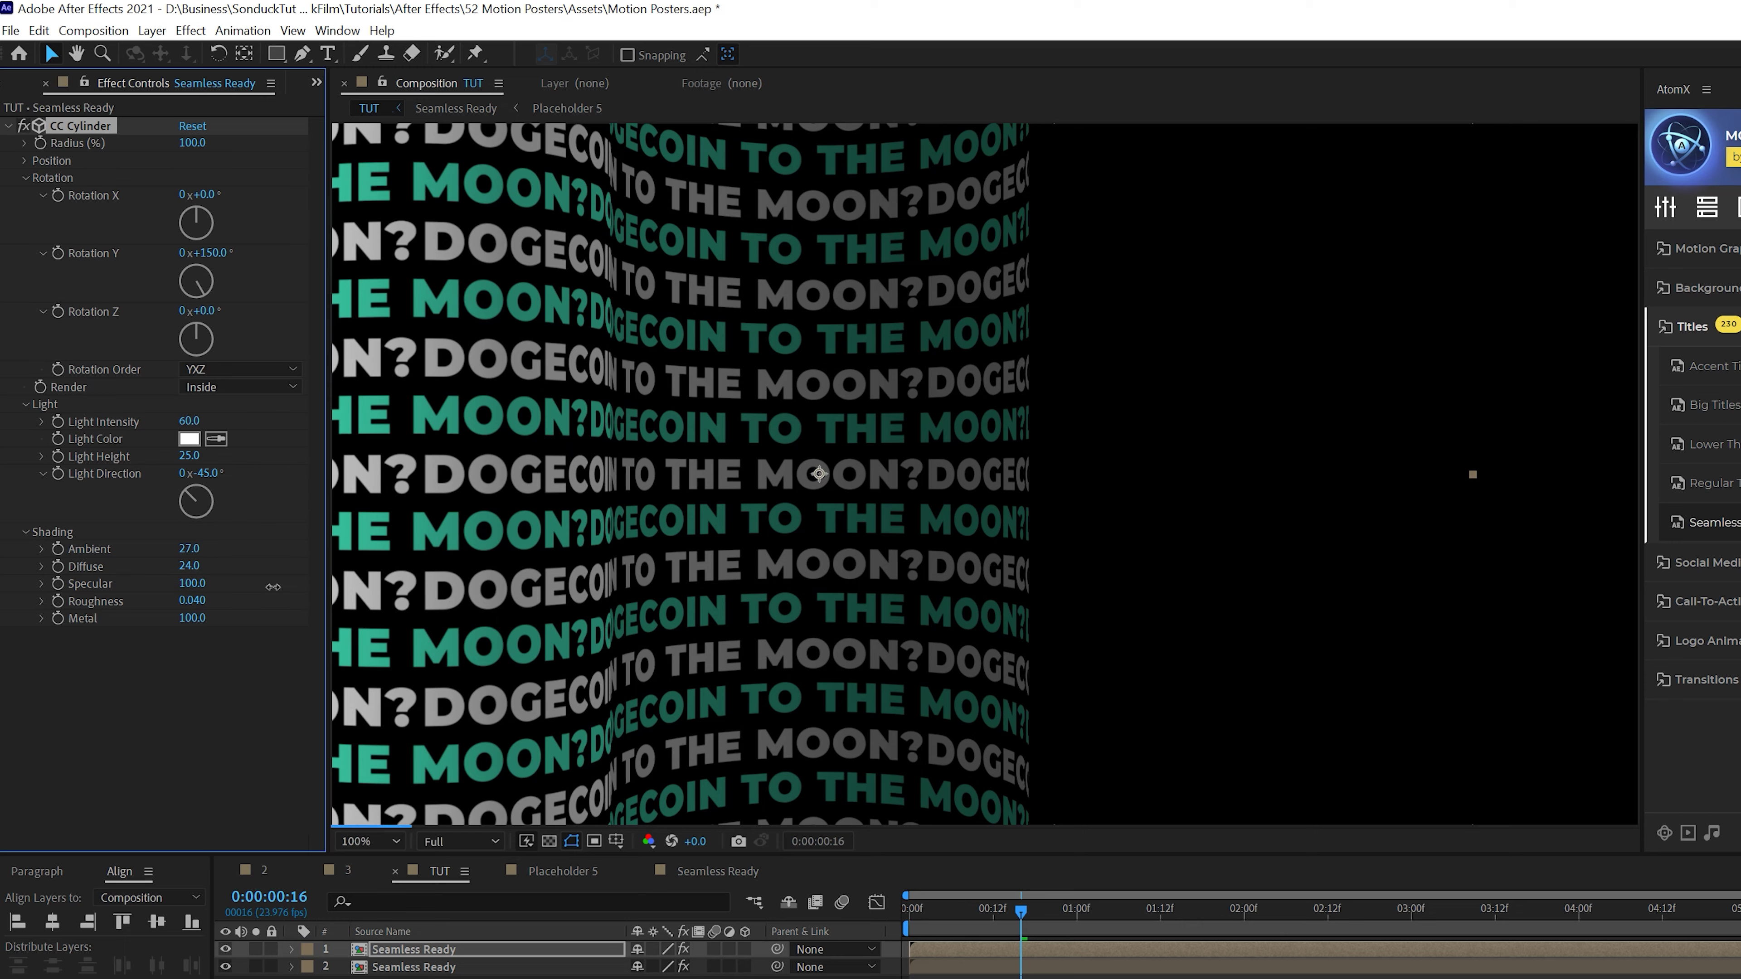
drag(189, 420, 232, 432)
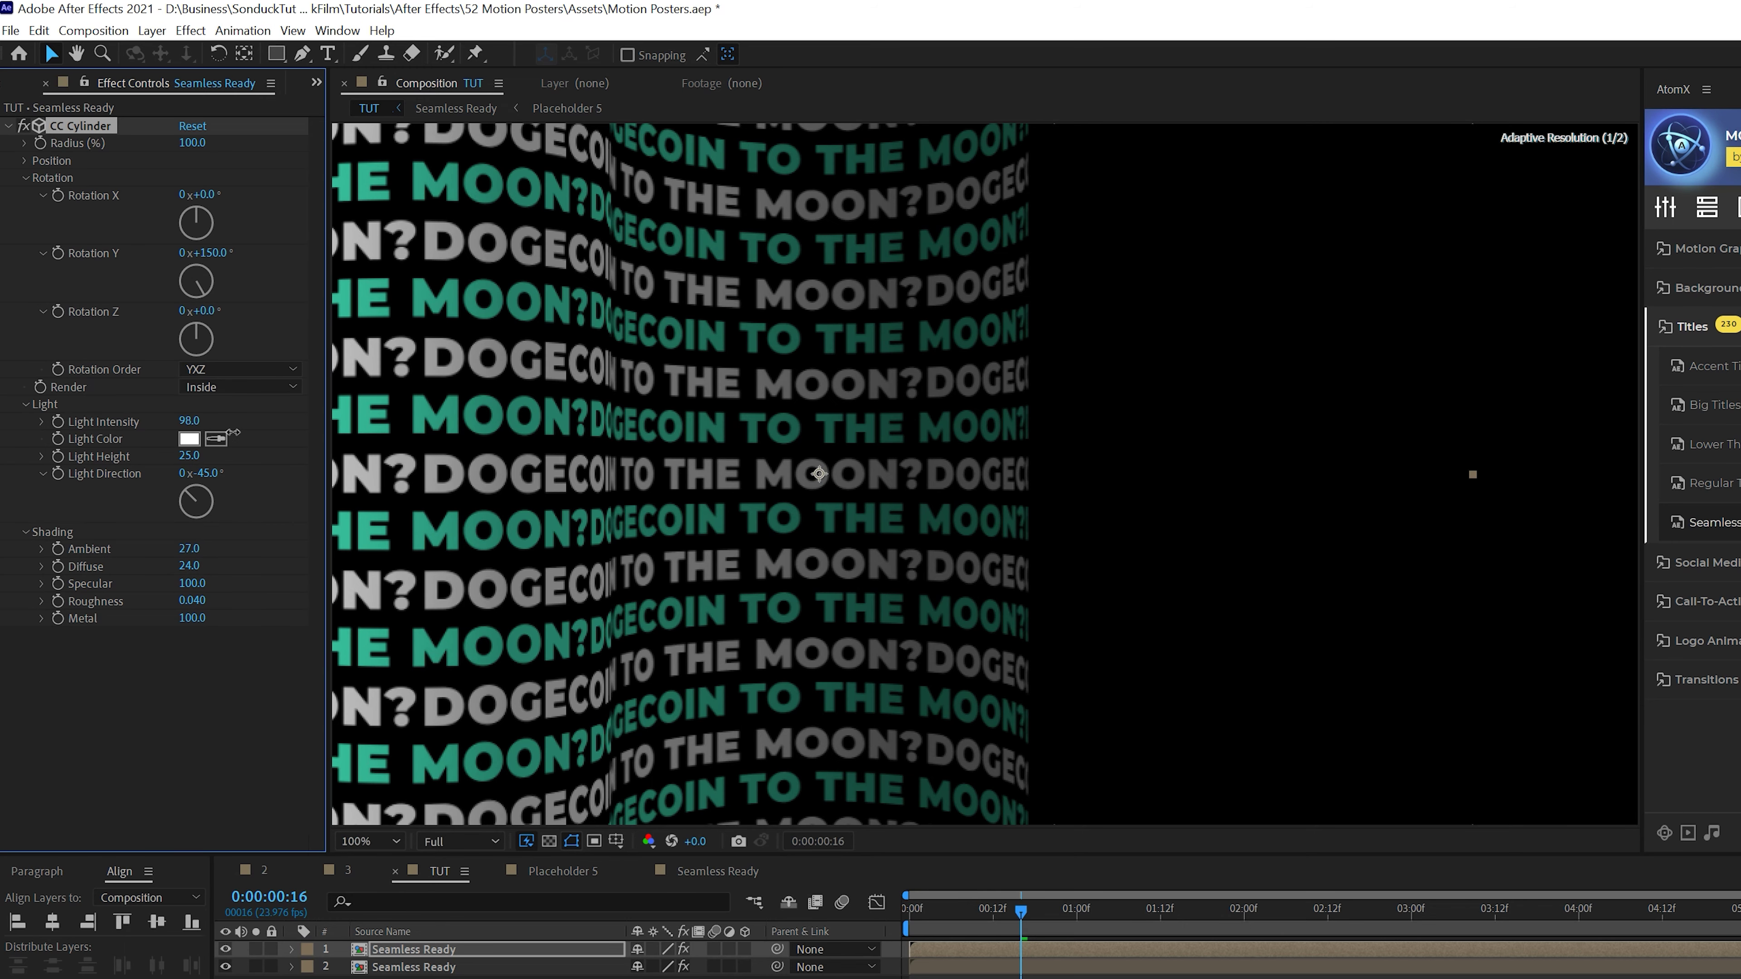
Brighten the outside cylinder's CC Cylinder shading with Ambient 96, Diffuse 79 and Specular 100
click(414, 966)
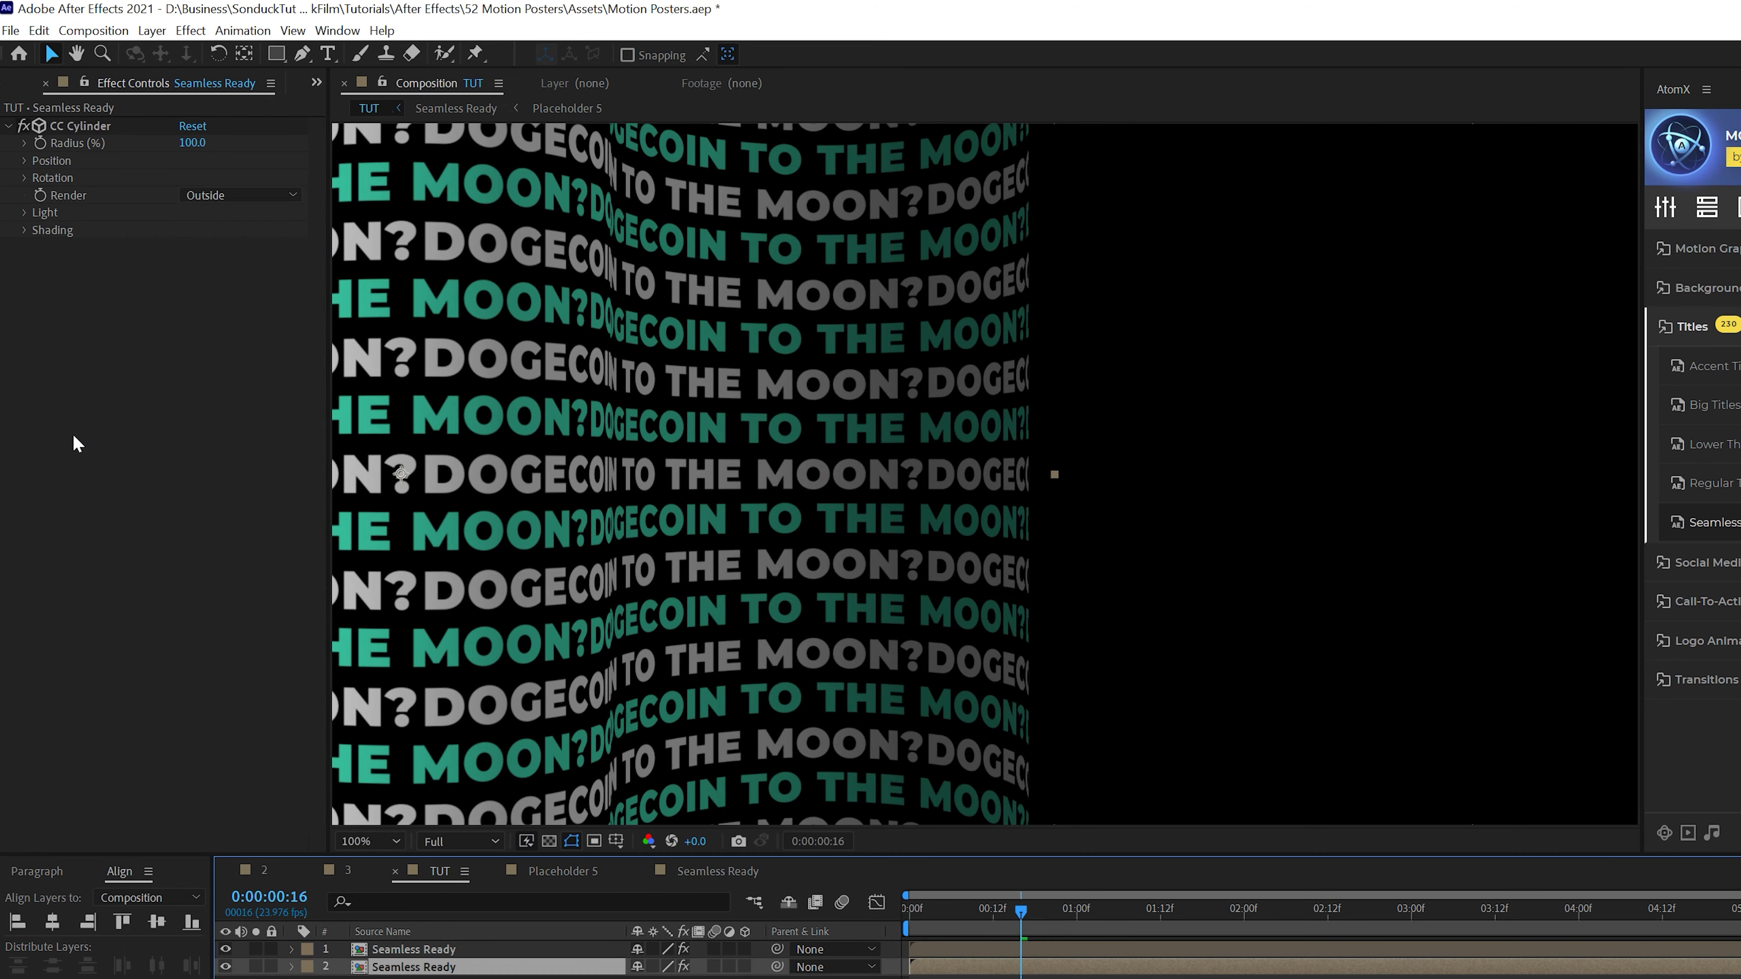
click(24, 213)
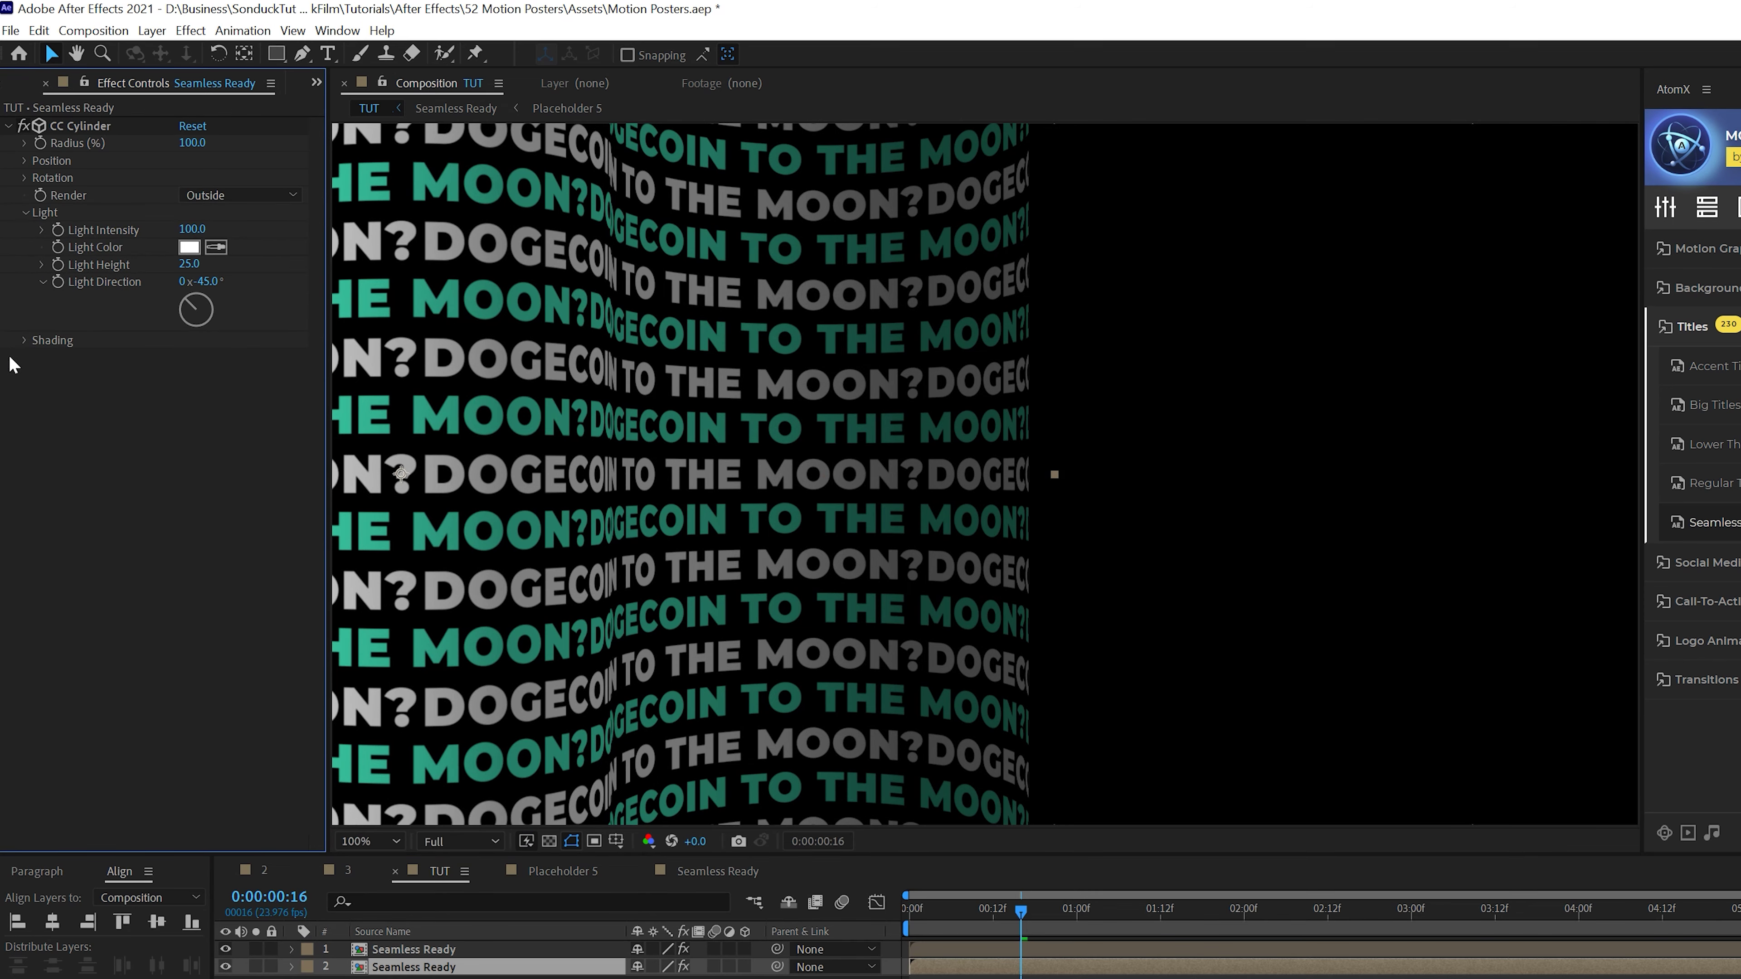
click(25, 341)
drag(189, 374, 241, 370)
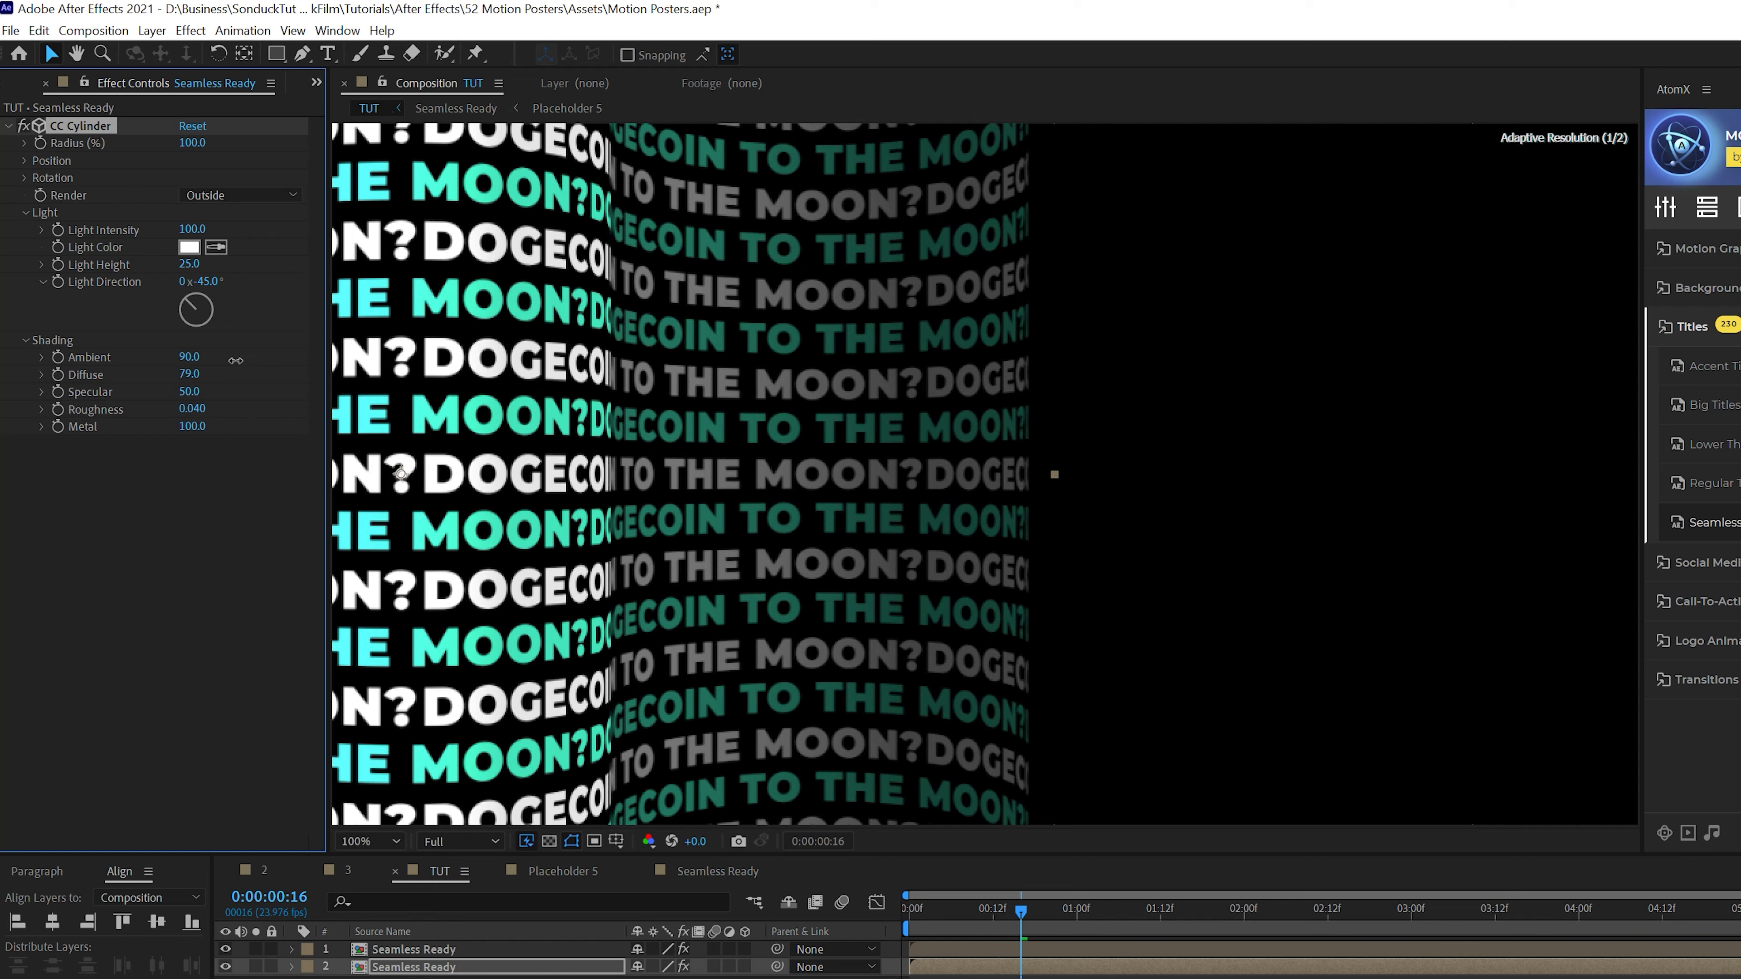
drag(190, 391, 267, 391)
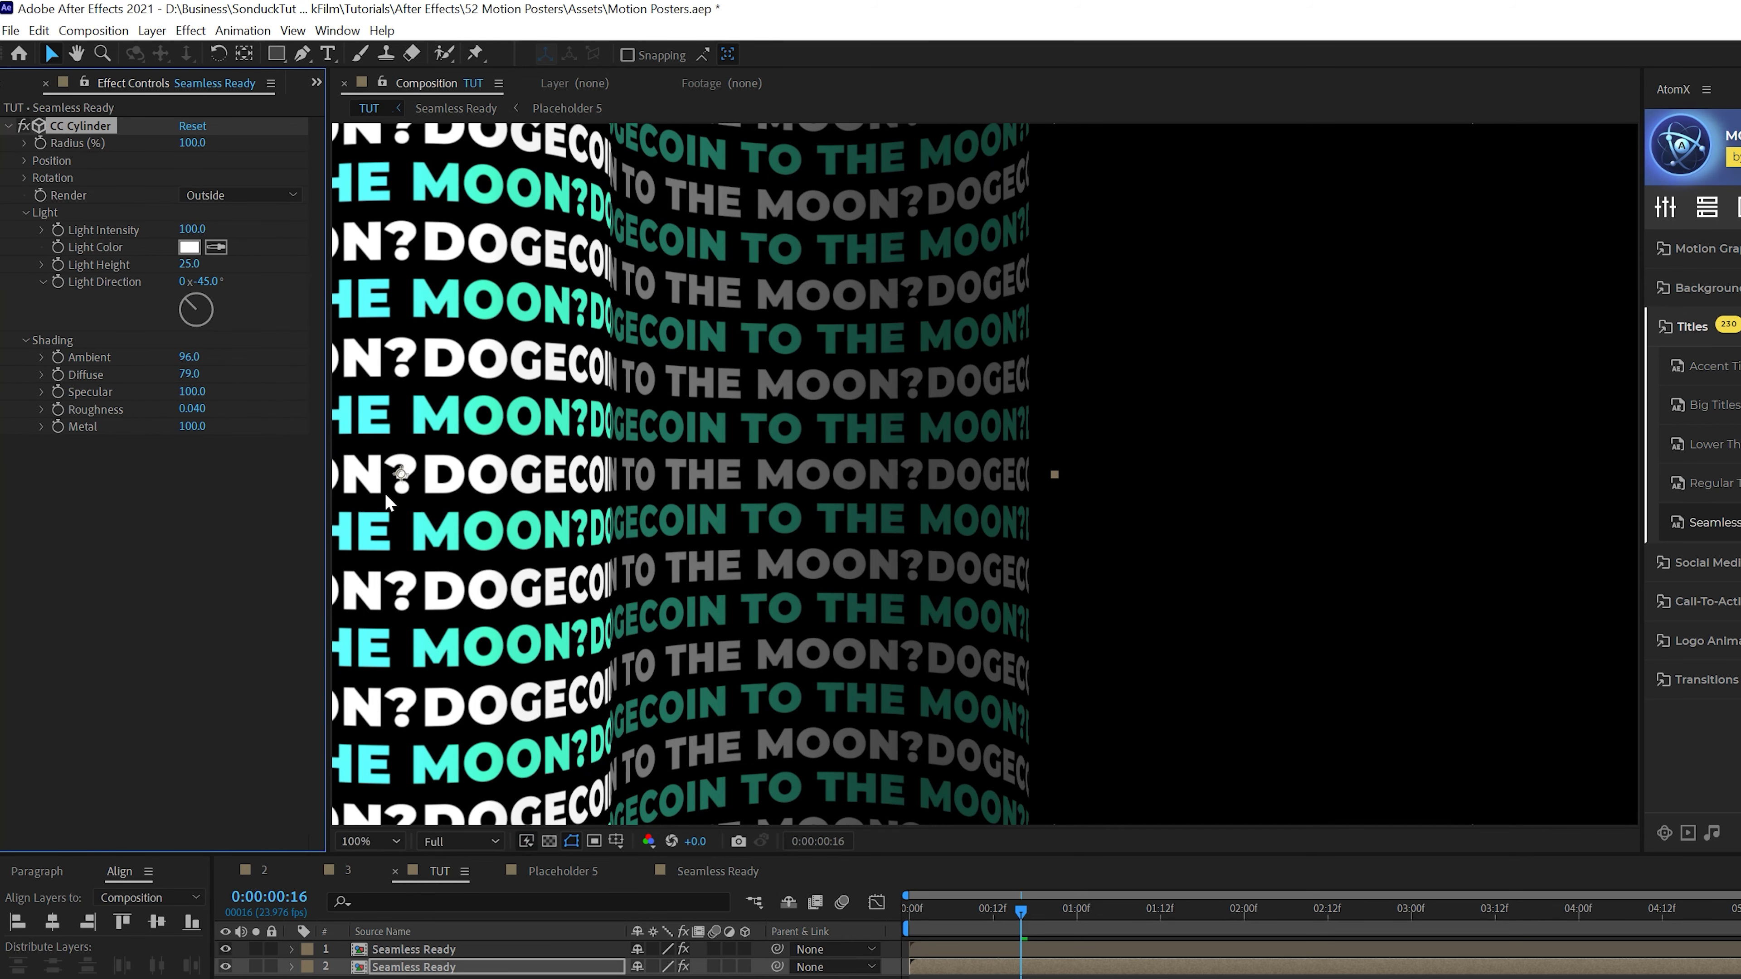
Rebalance the inside cylinder's shading with Ambient 59, Light Intensity 88 and Light Direction -64°
click(401, 953)
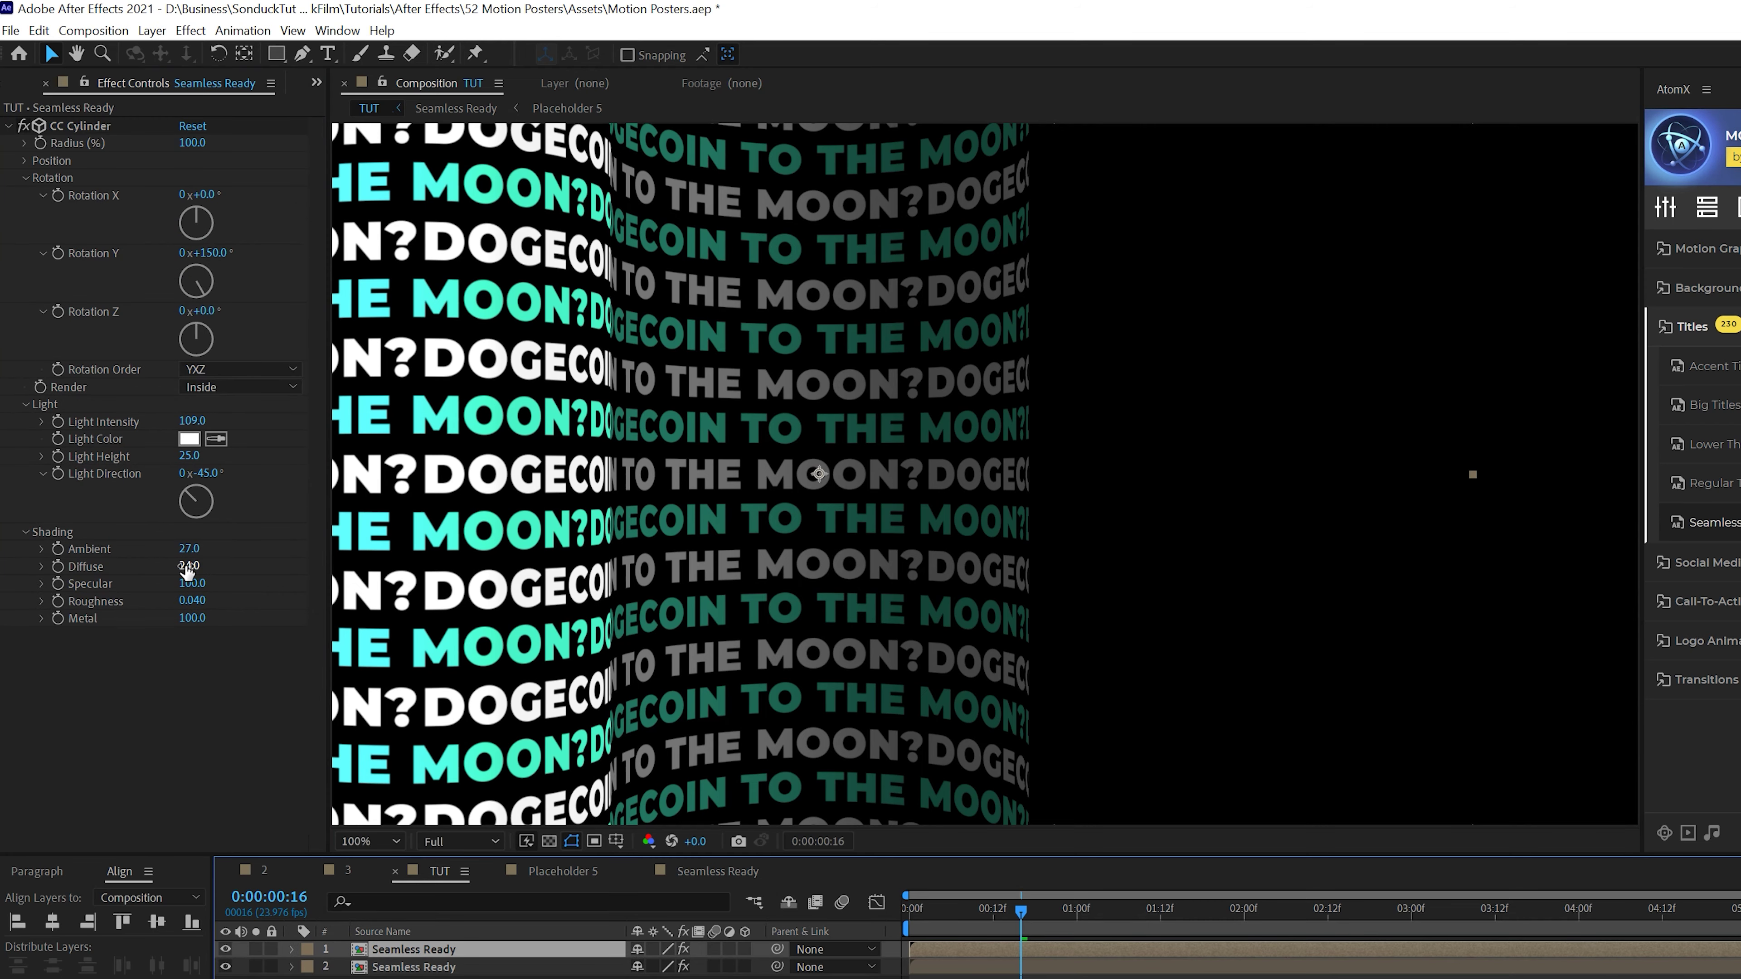
mouse_move(189, 548)
mouse_down()
mouse_move(151, 552)
mouse_move(213, 549)
mouse_move(179, 546)
mouse_up()
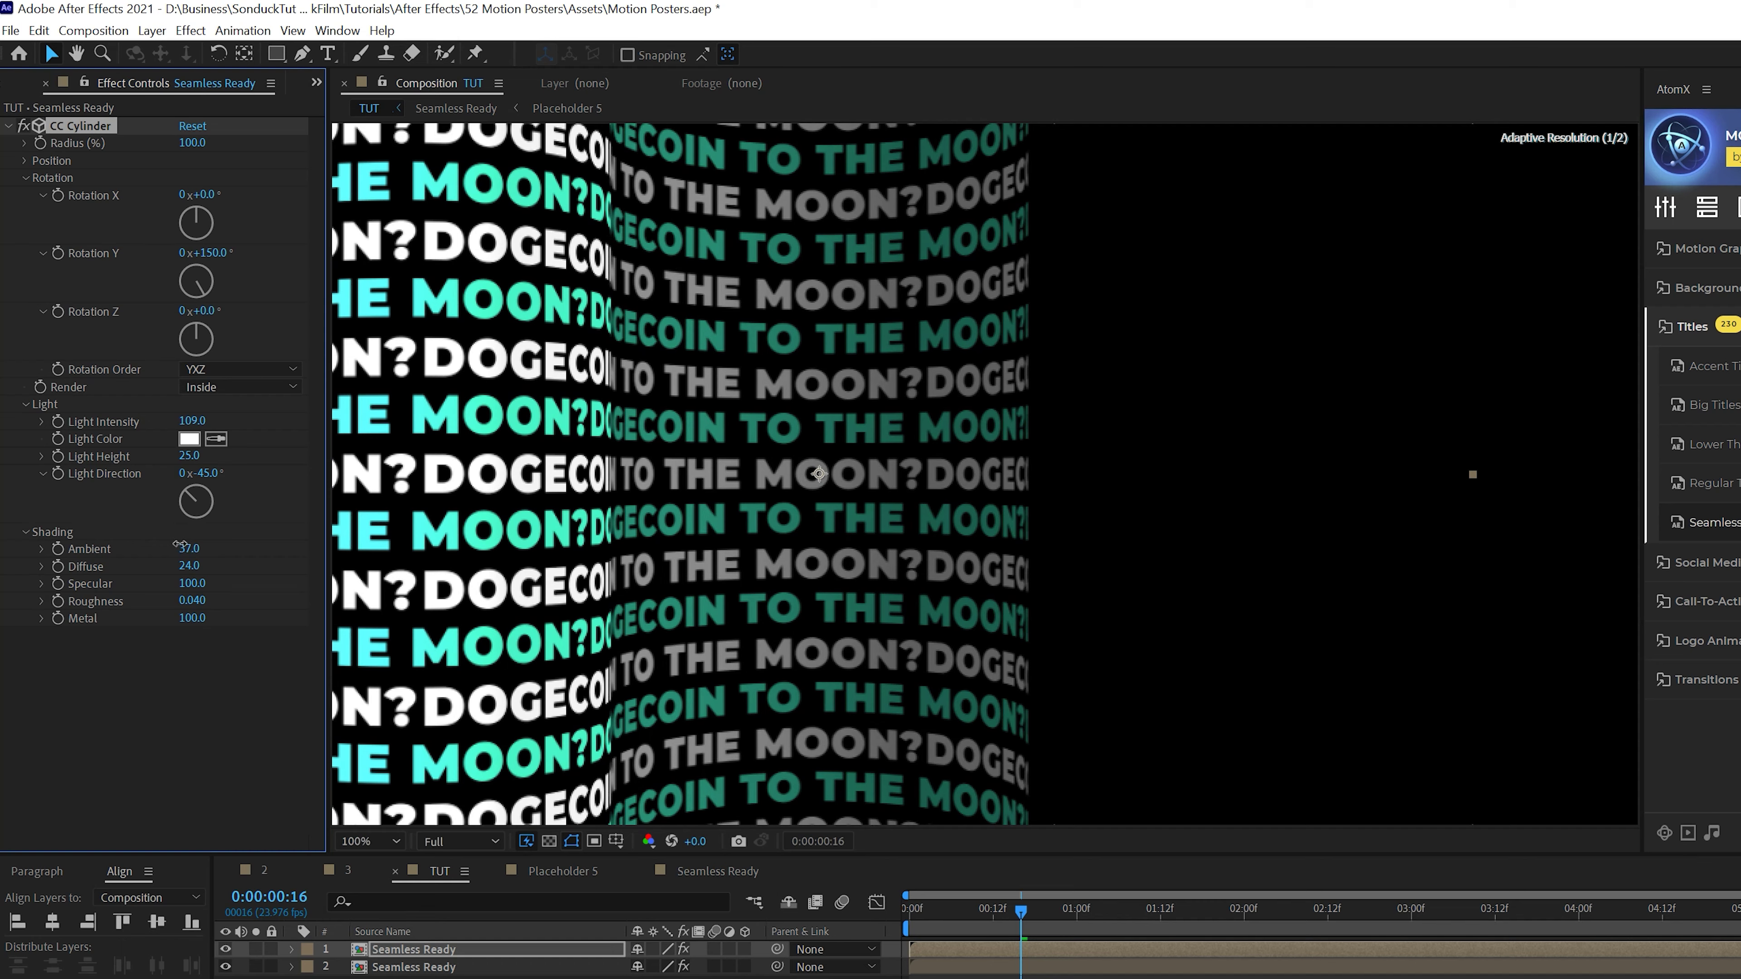
drag(192, 420, 172, 420)
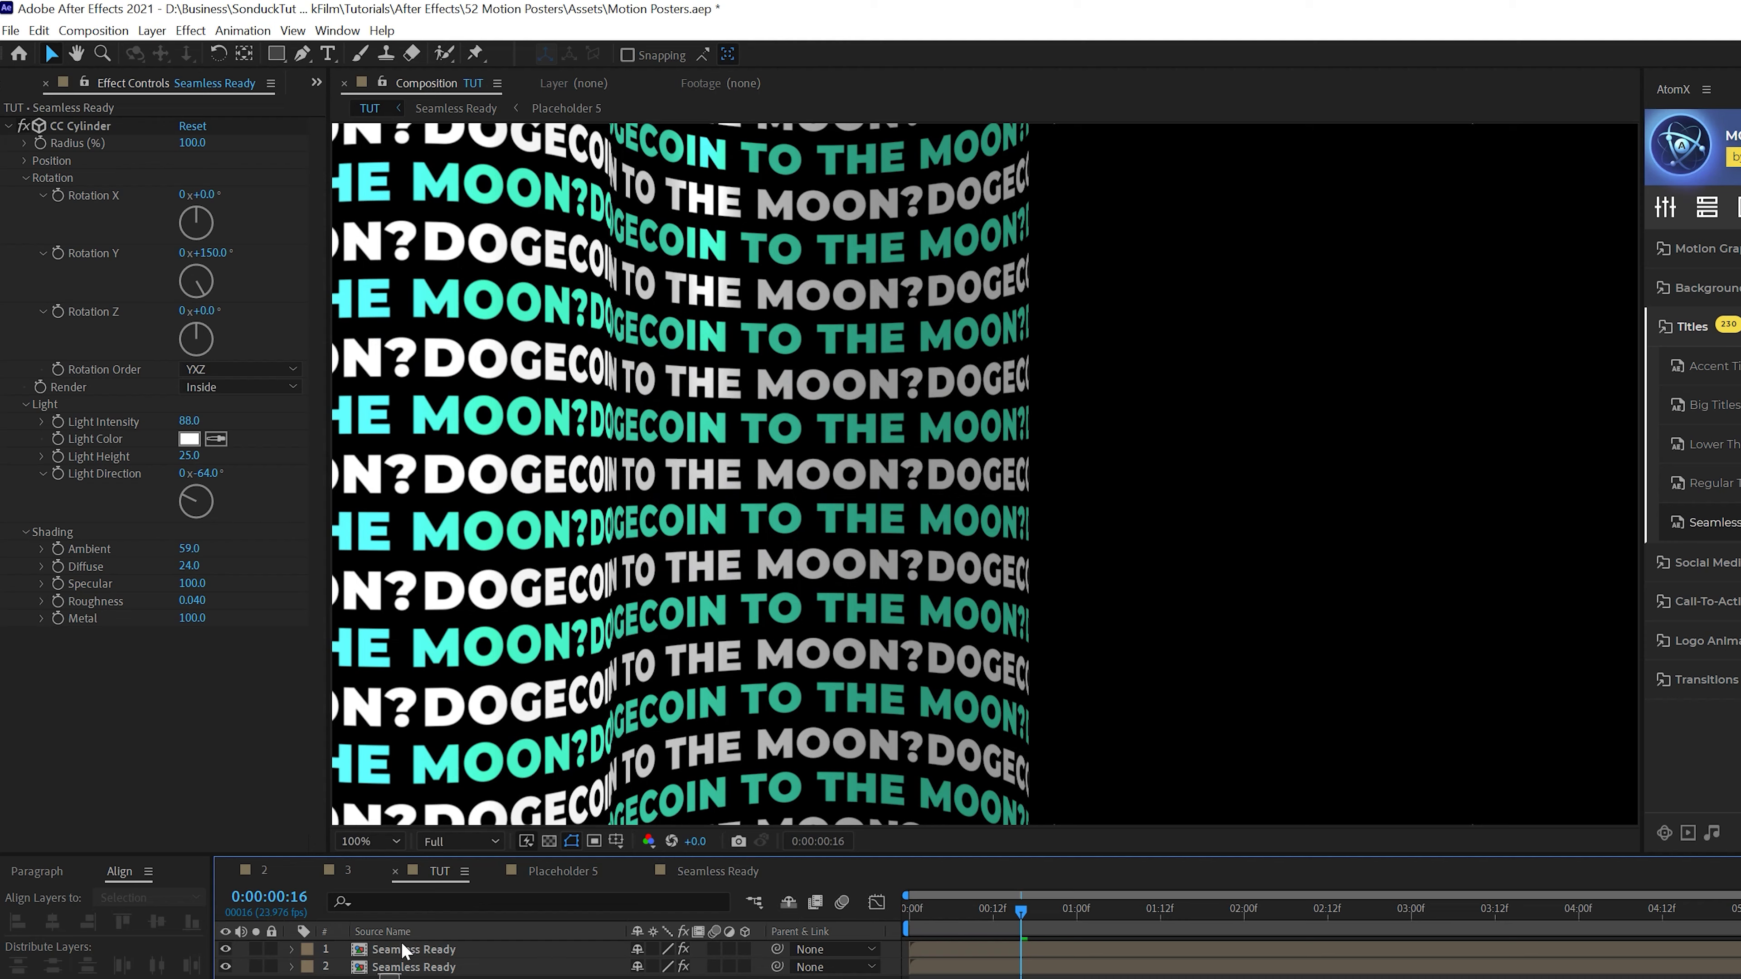
Duplicate both cylinder layers and move the copied pair sideways to continue the wave across the frame
key(ctrl+a)
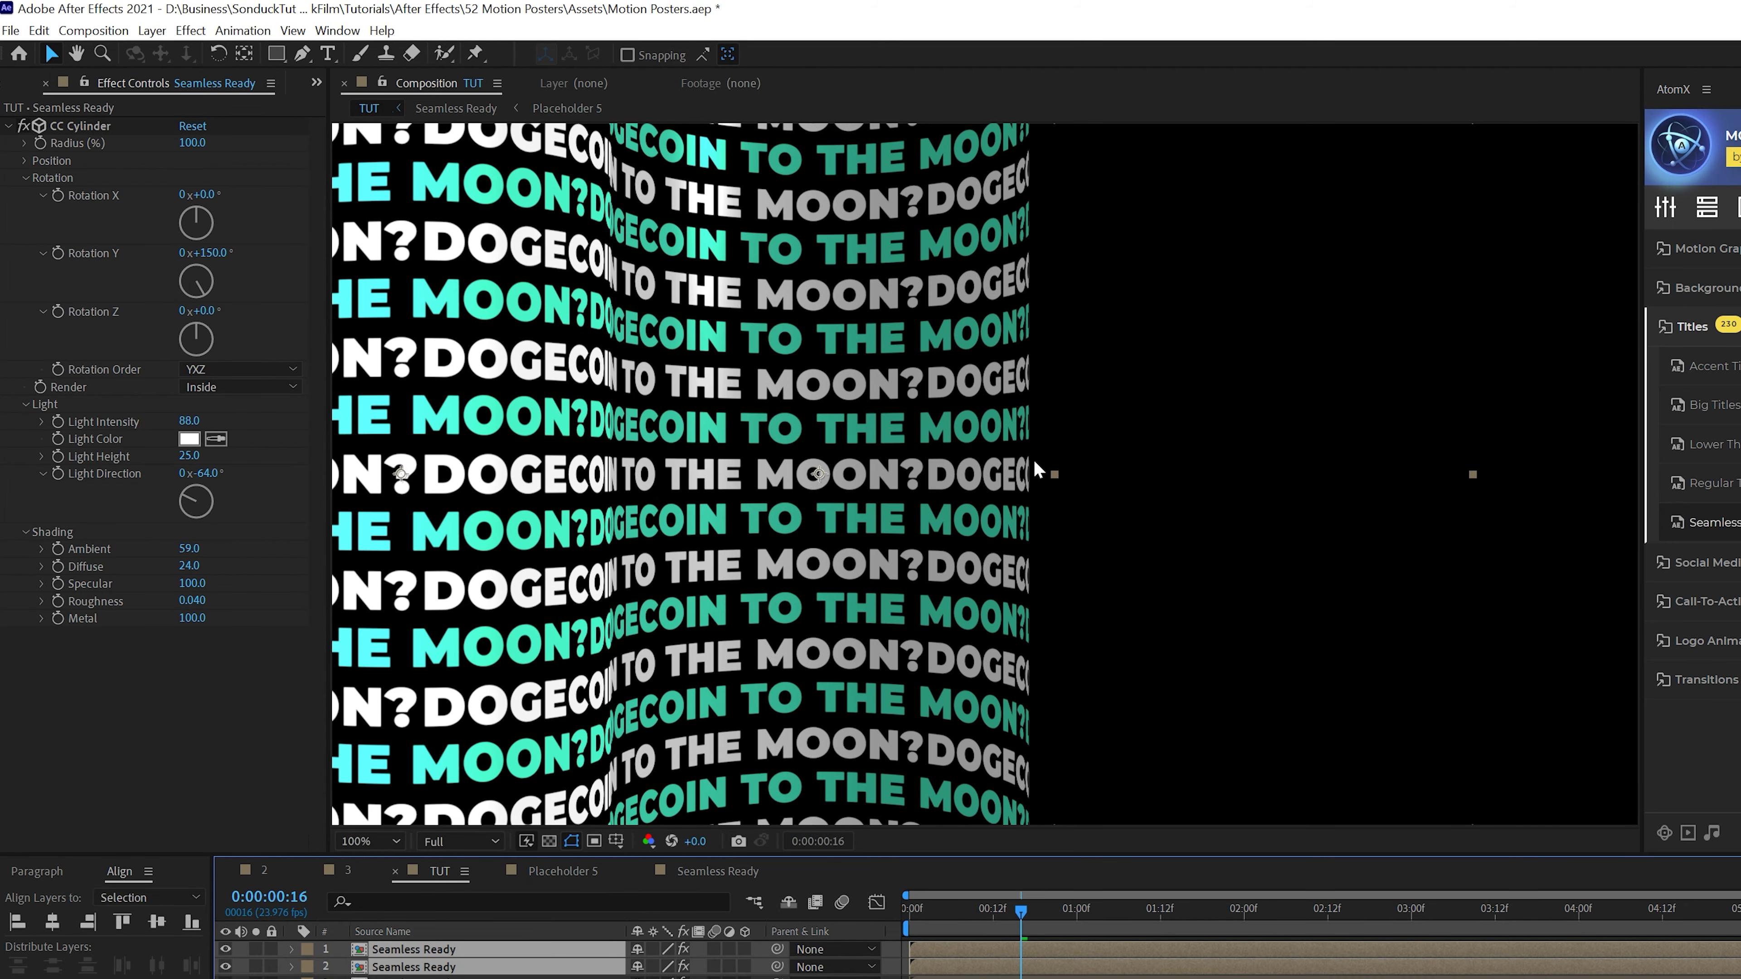
drag(821, 480, 1015, 480)
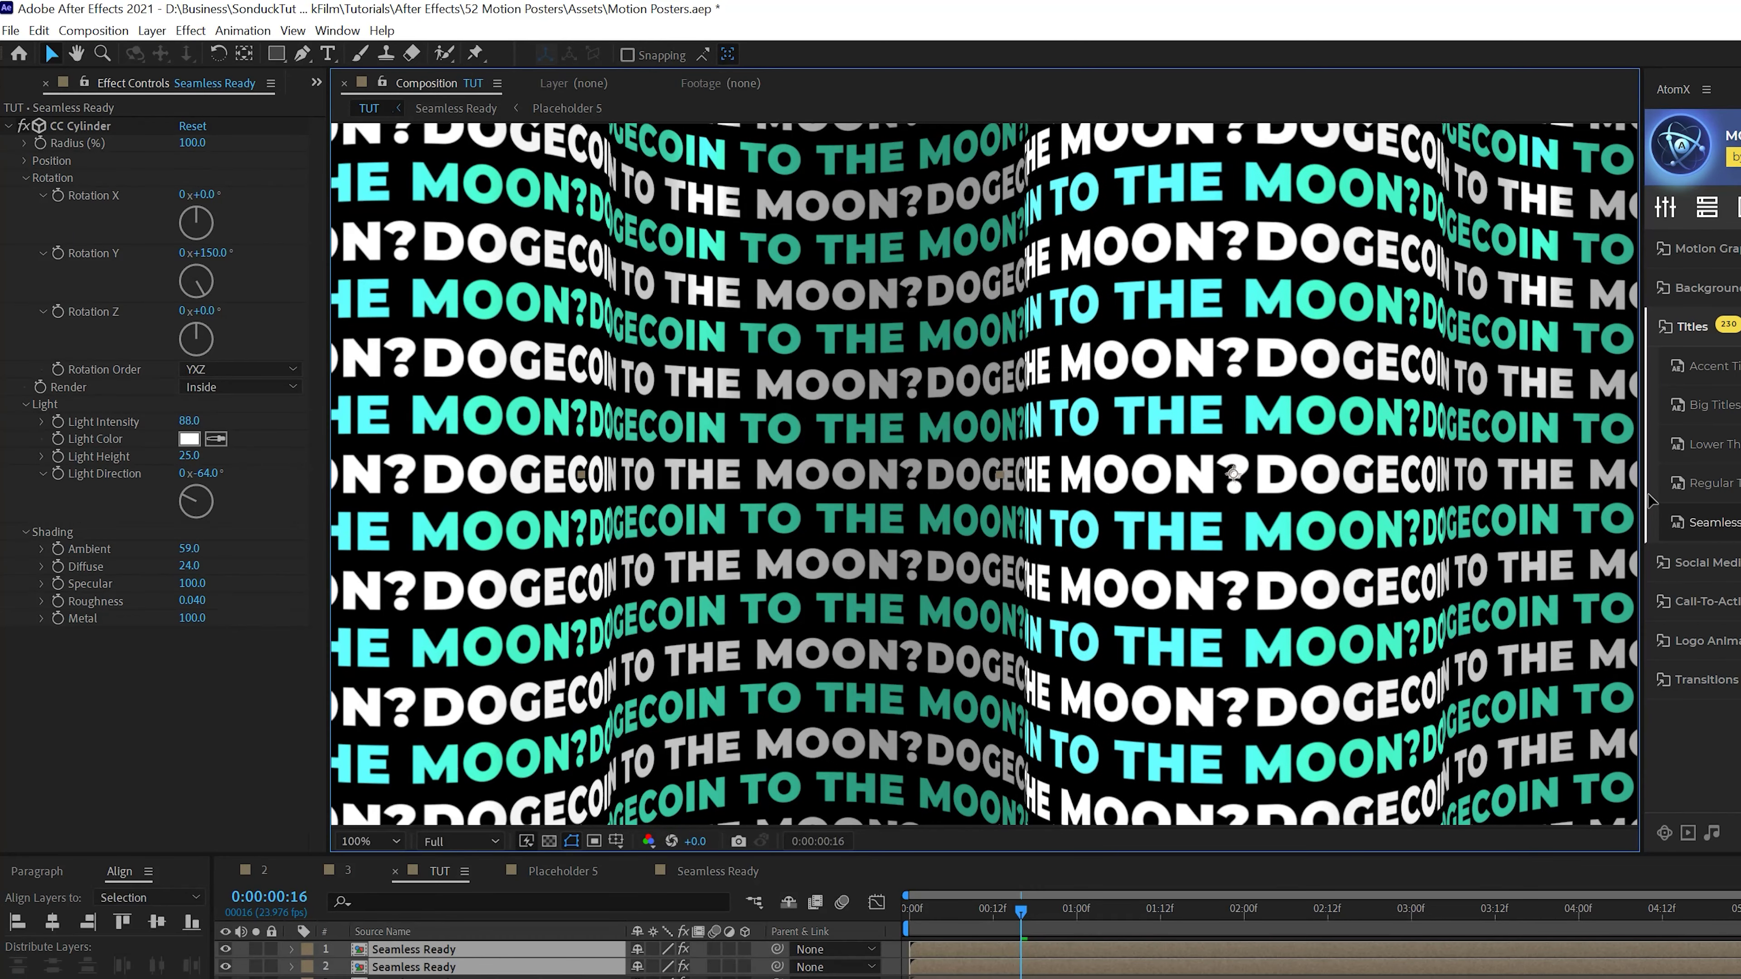
Adjust Rotation Y on the copied outside cylinder and set it to 304° on the copied inside one so the text runs on continuously
click(413, 966)
click(413, 967)
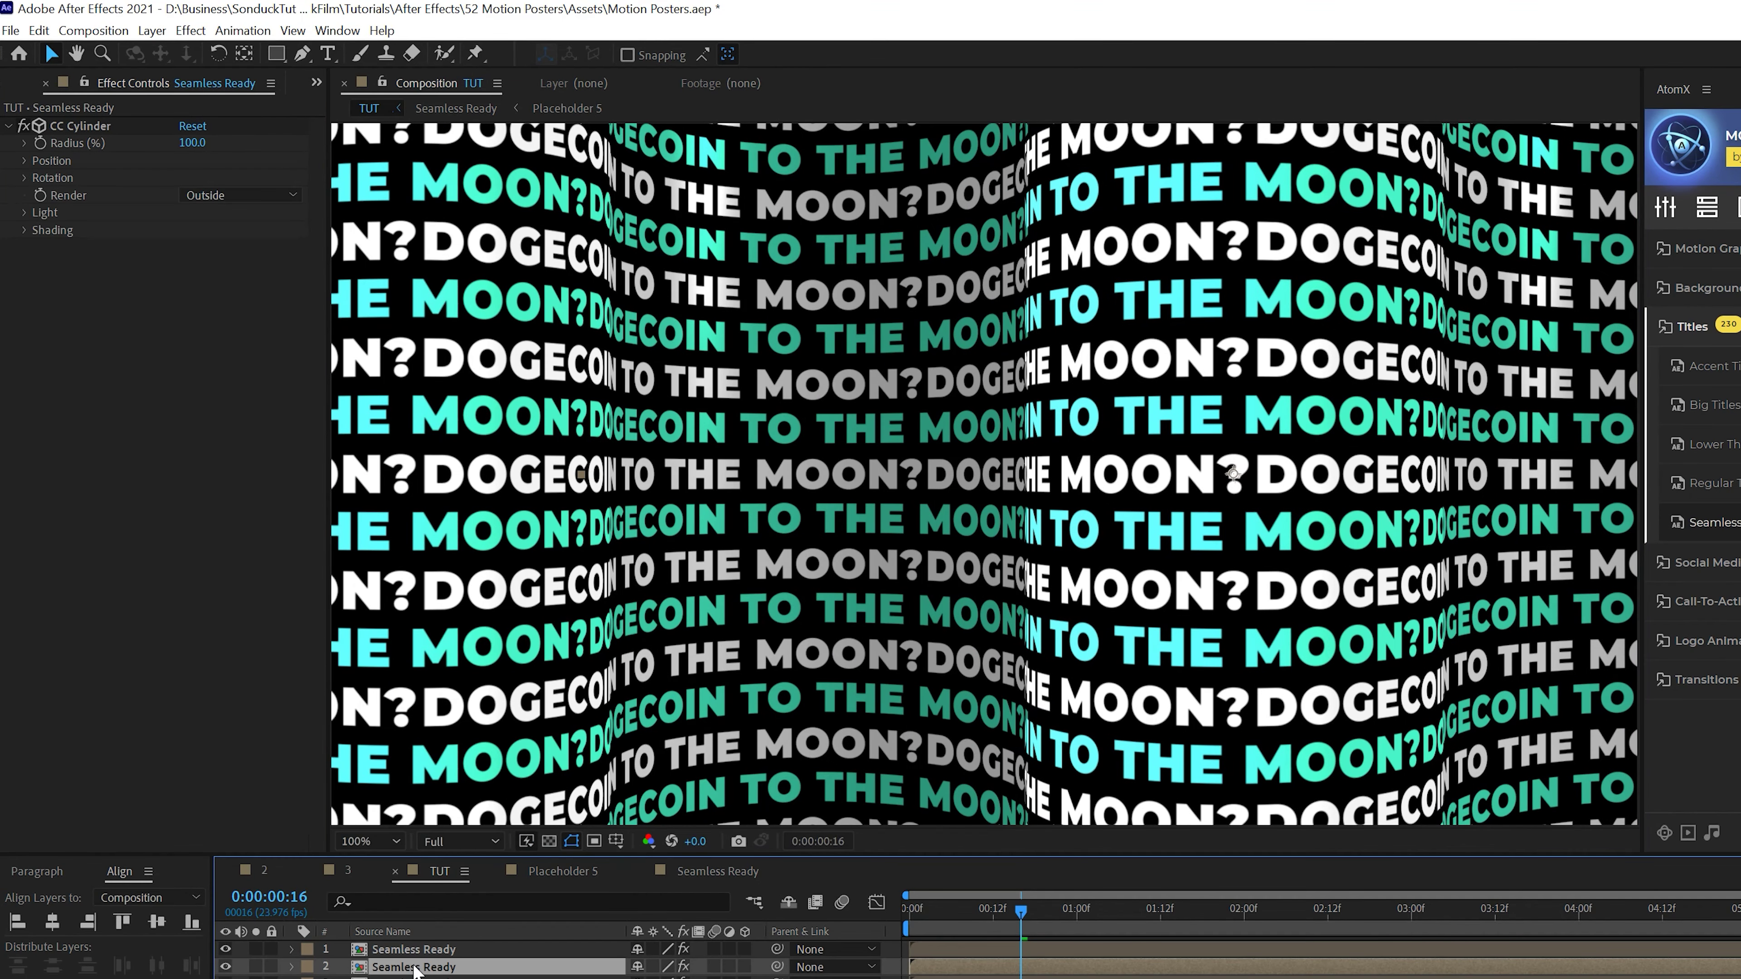
click(25, 177)
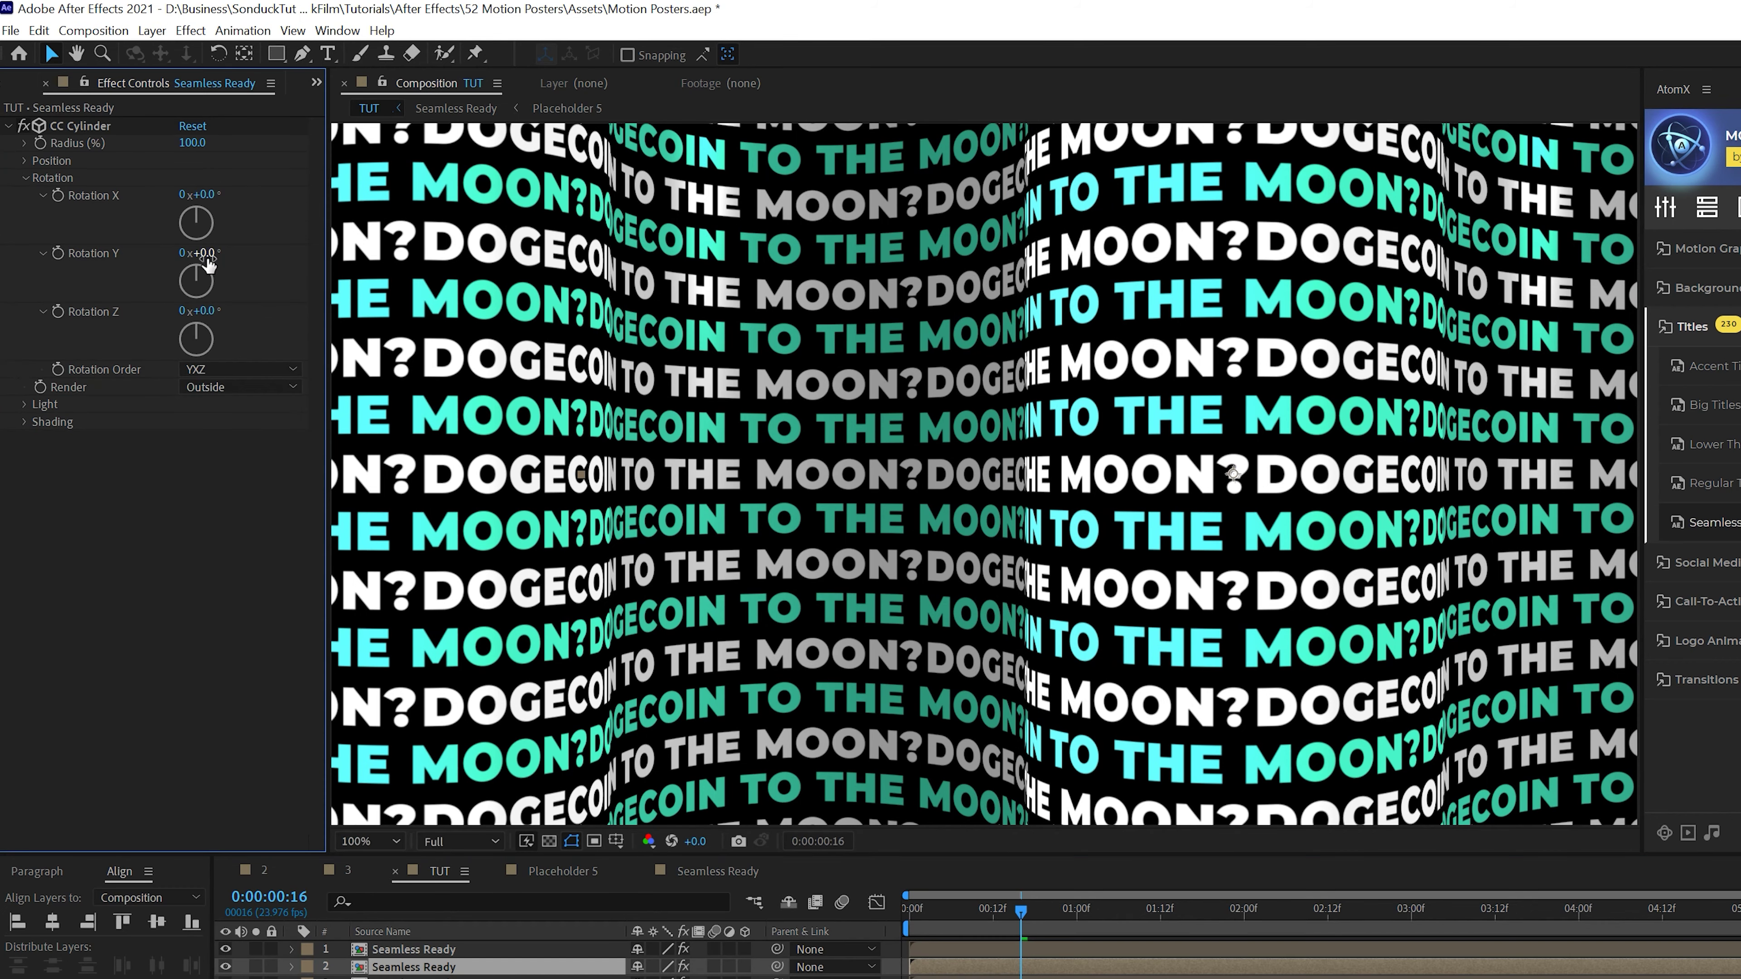
drag(206, 256, 220, 256)
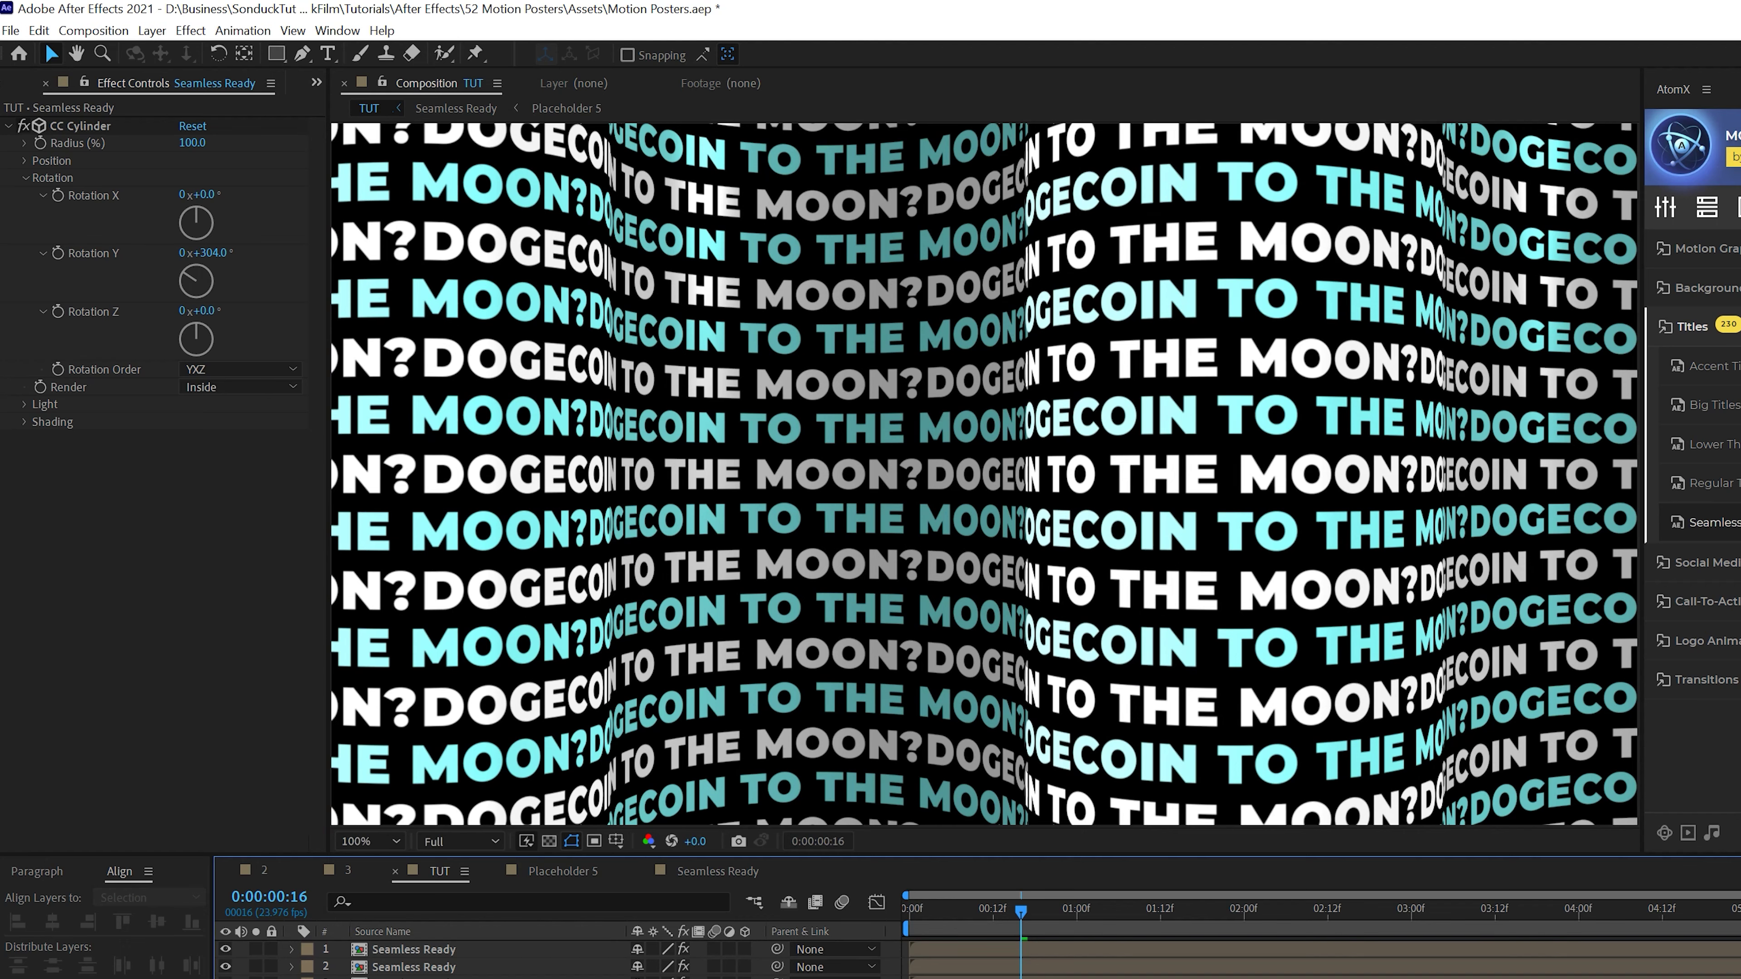
Add a null object to the TUT composition and parent all four Seamless Ready layers to it
click(148, 30)
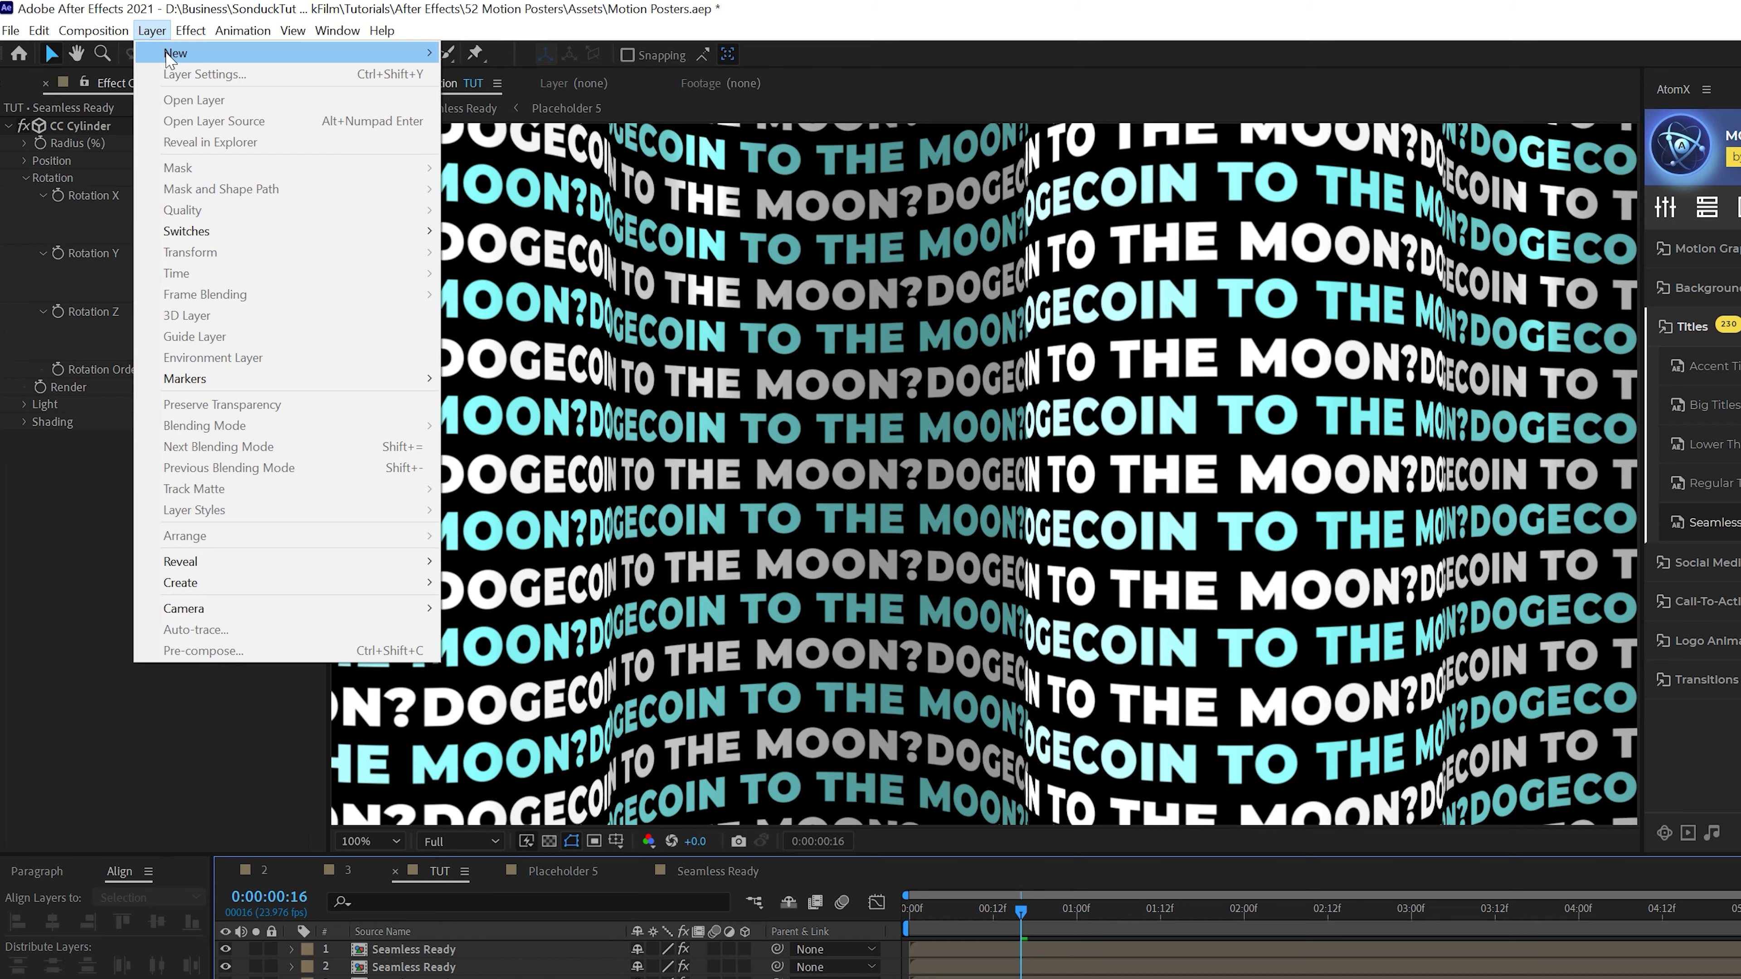
mouse_move(274, 52)
click(523, 138)
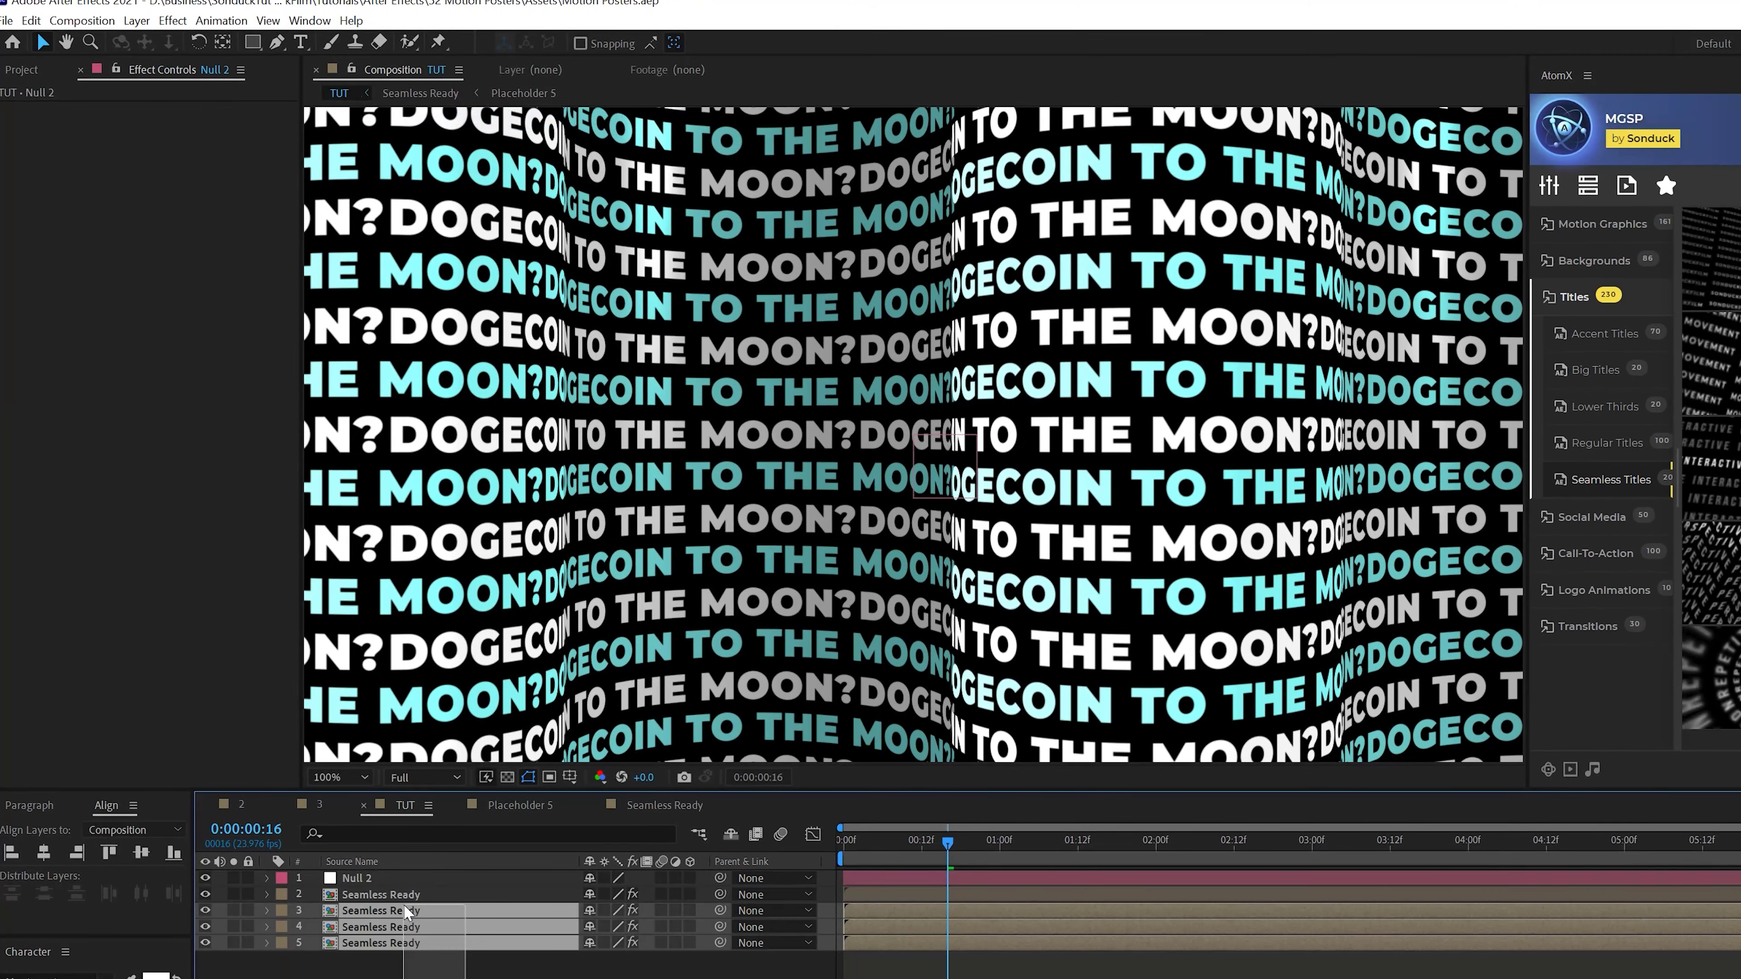
drag(720, 893, 415, 885)
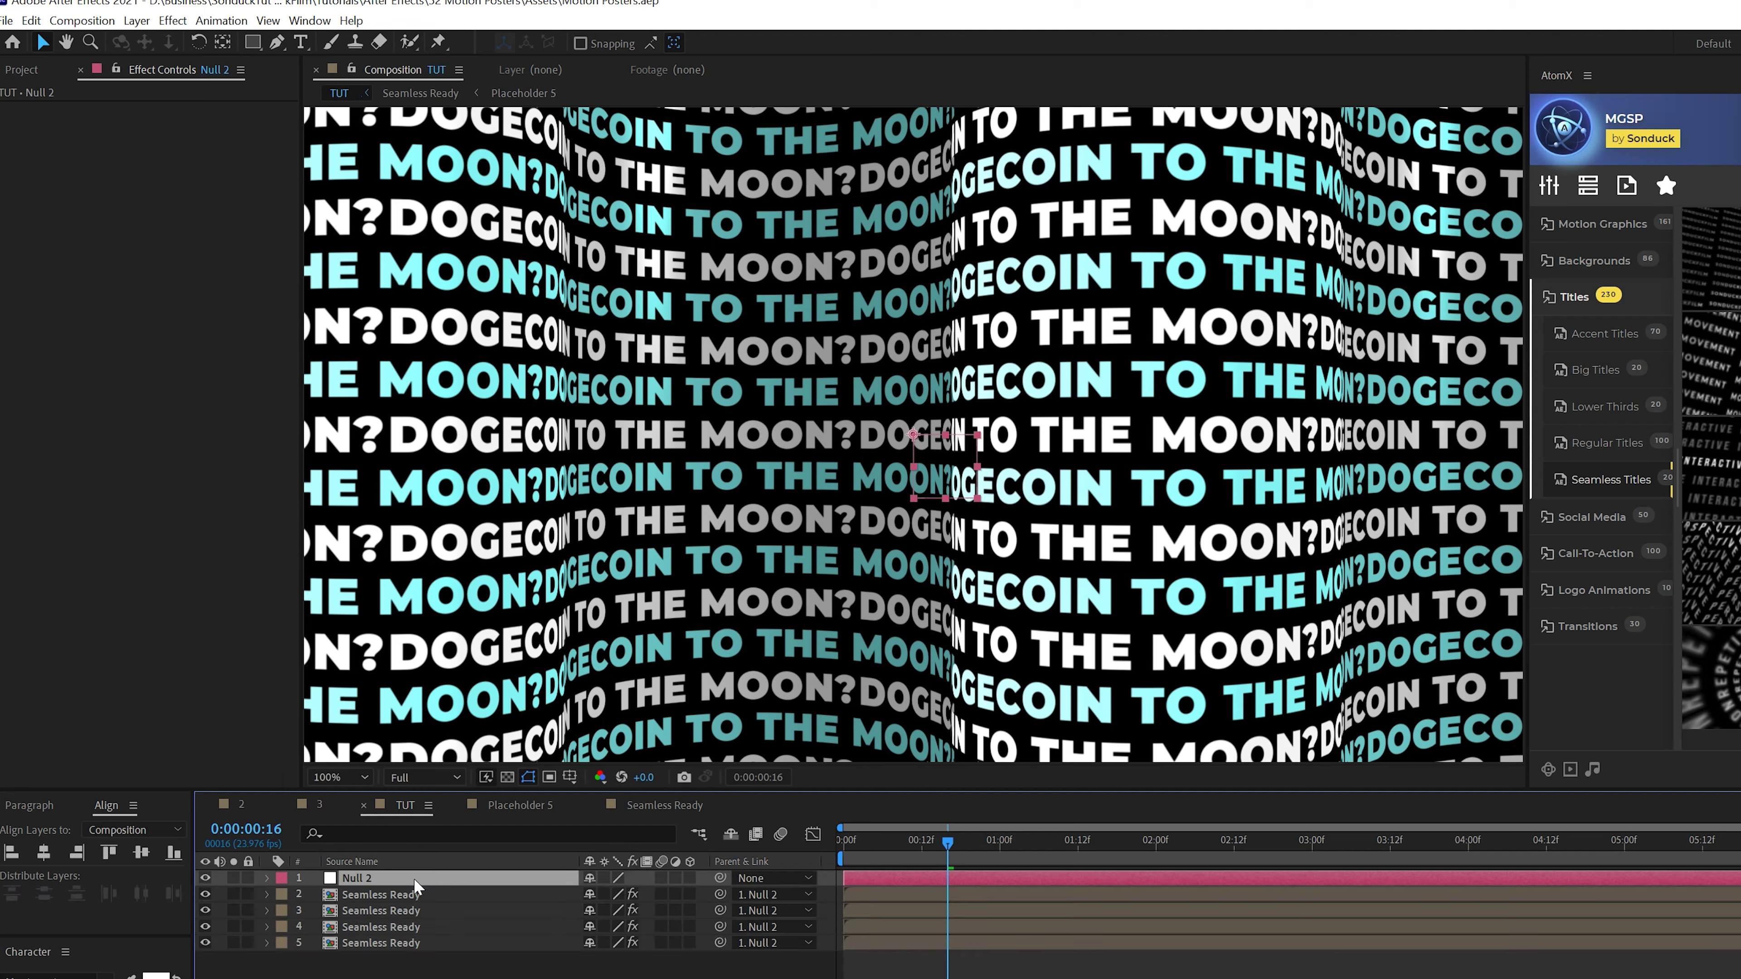
Rotate the null counterclockwise to tilt the wavy text diagonally and set its Position to 960, 470
key(r)
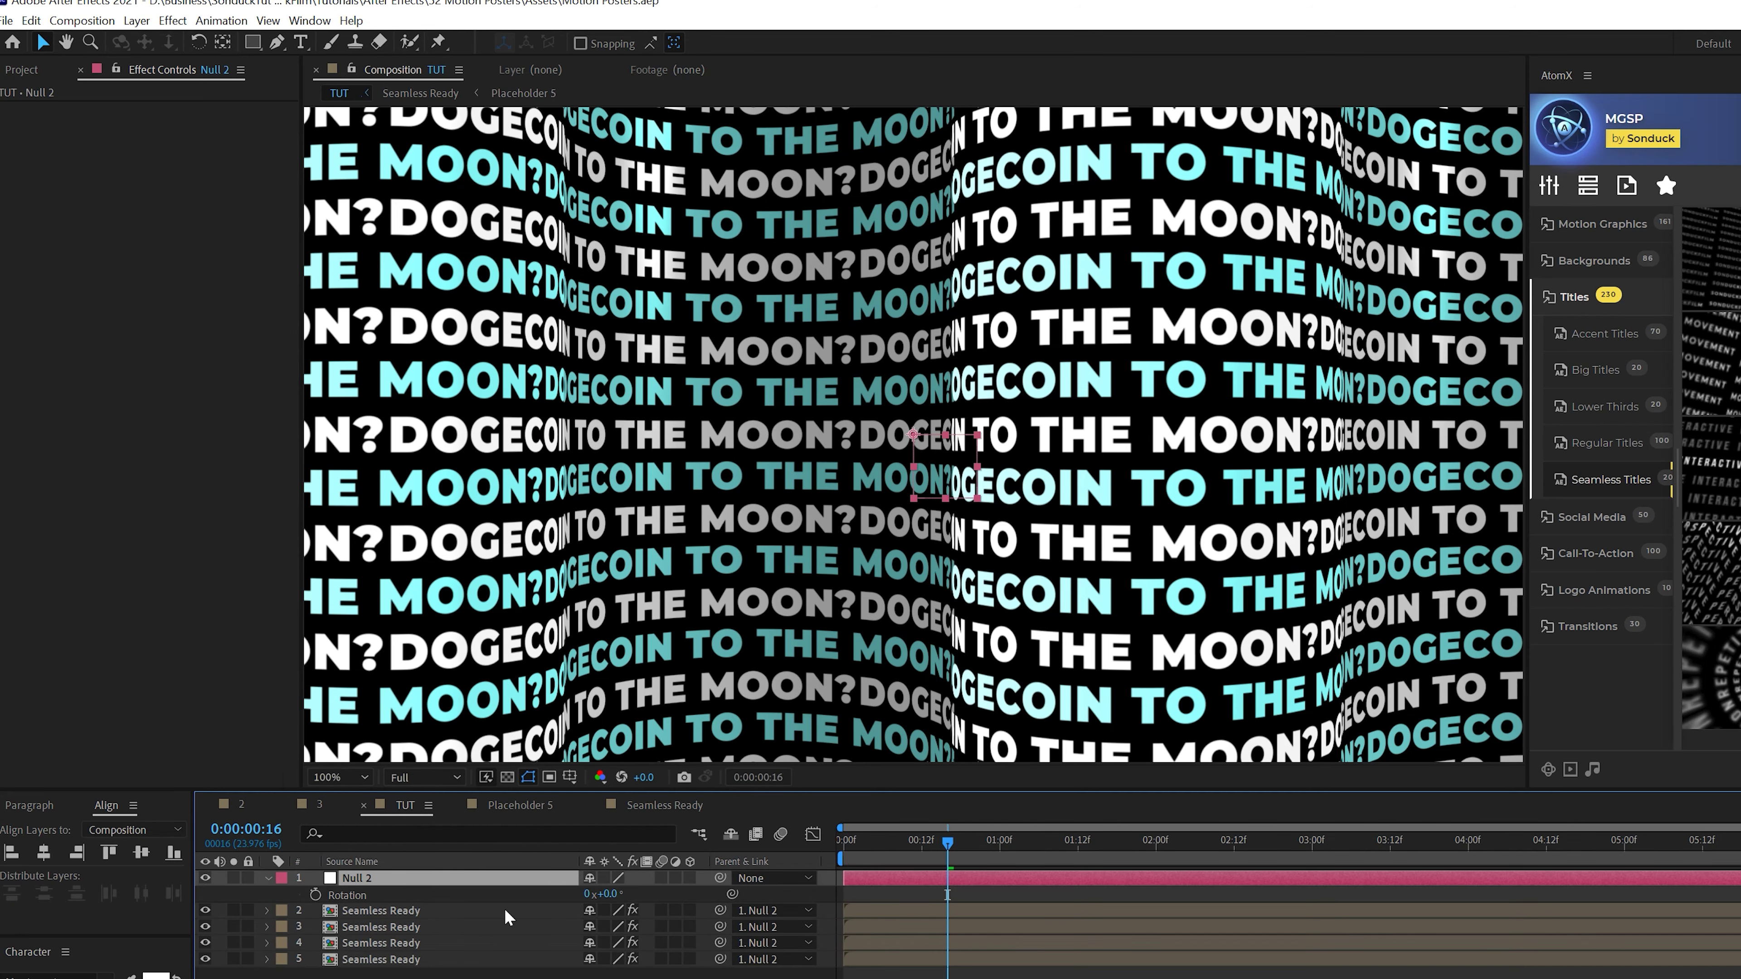
drag(614, 898, 600, 894)
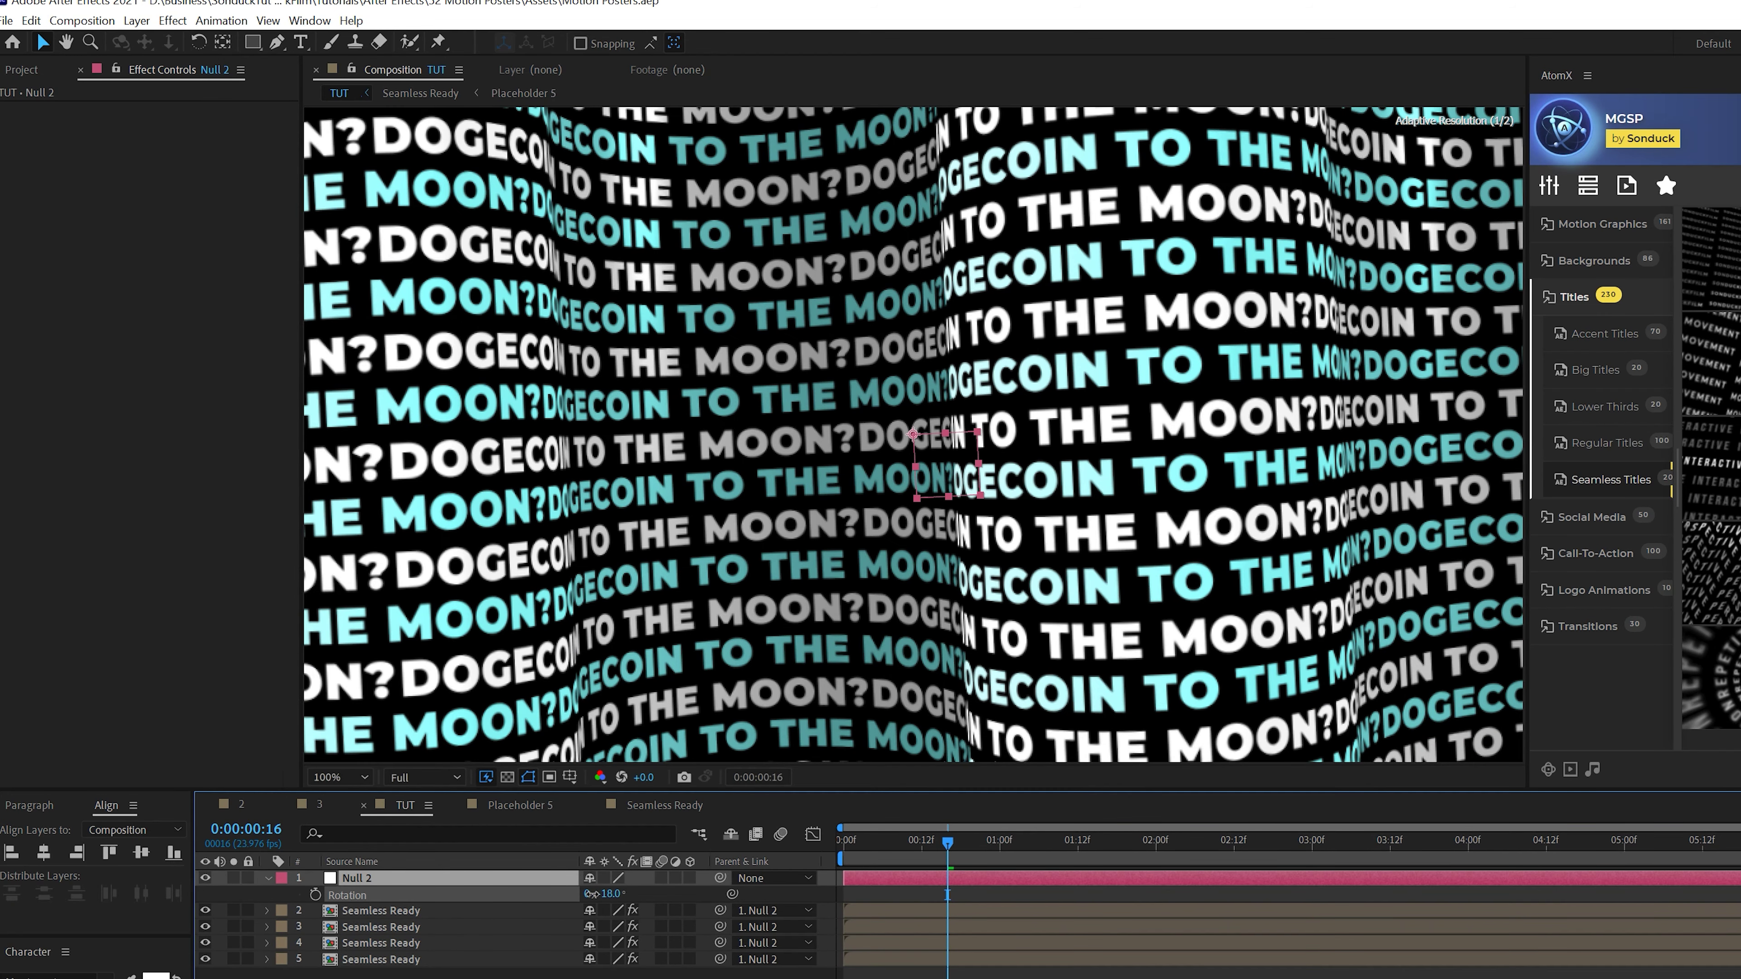
key(p)
drag(630, 893, 582, 894)
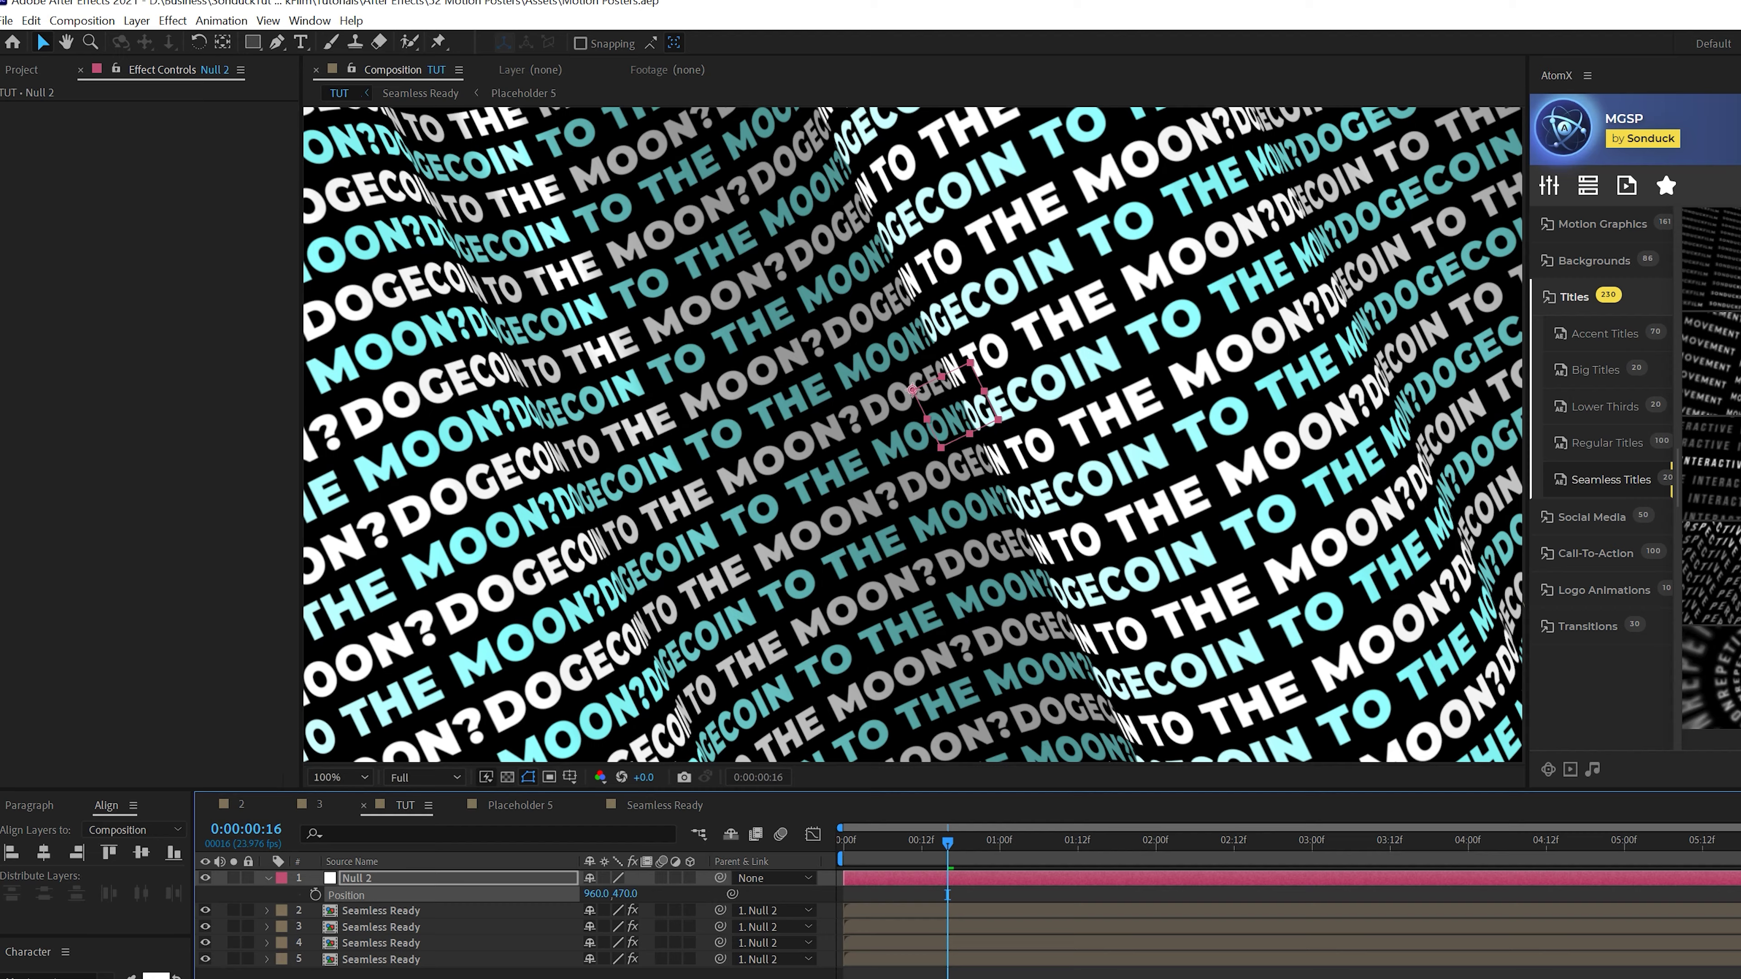
Add an adjustment layer on top of the null and text layers in the TUT composition
key(ctrl+shift+a)
scroll(764, 627, down, 1)
scroll(748, 593, up, 1)
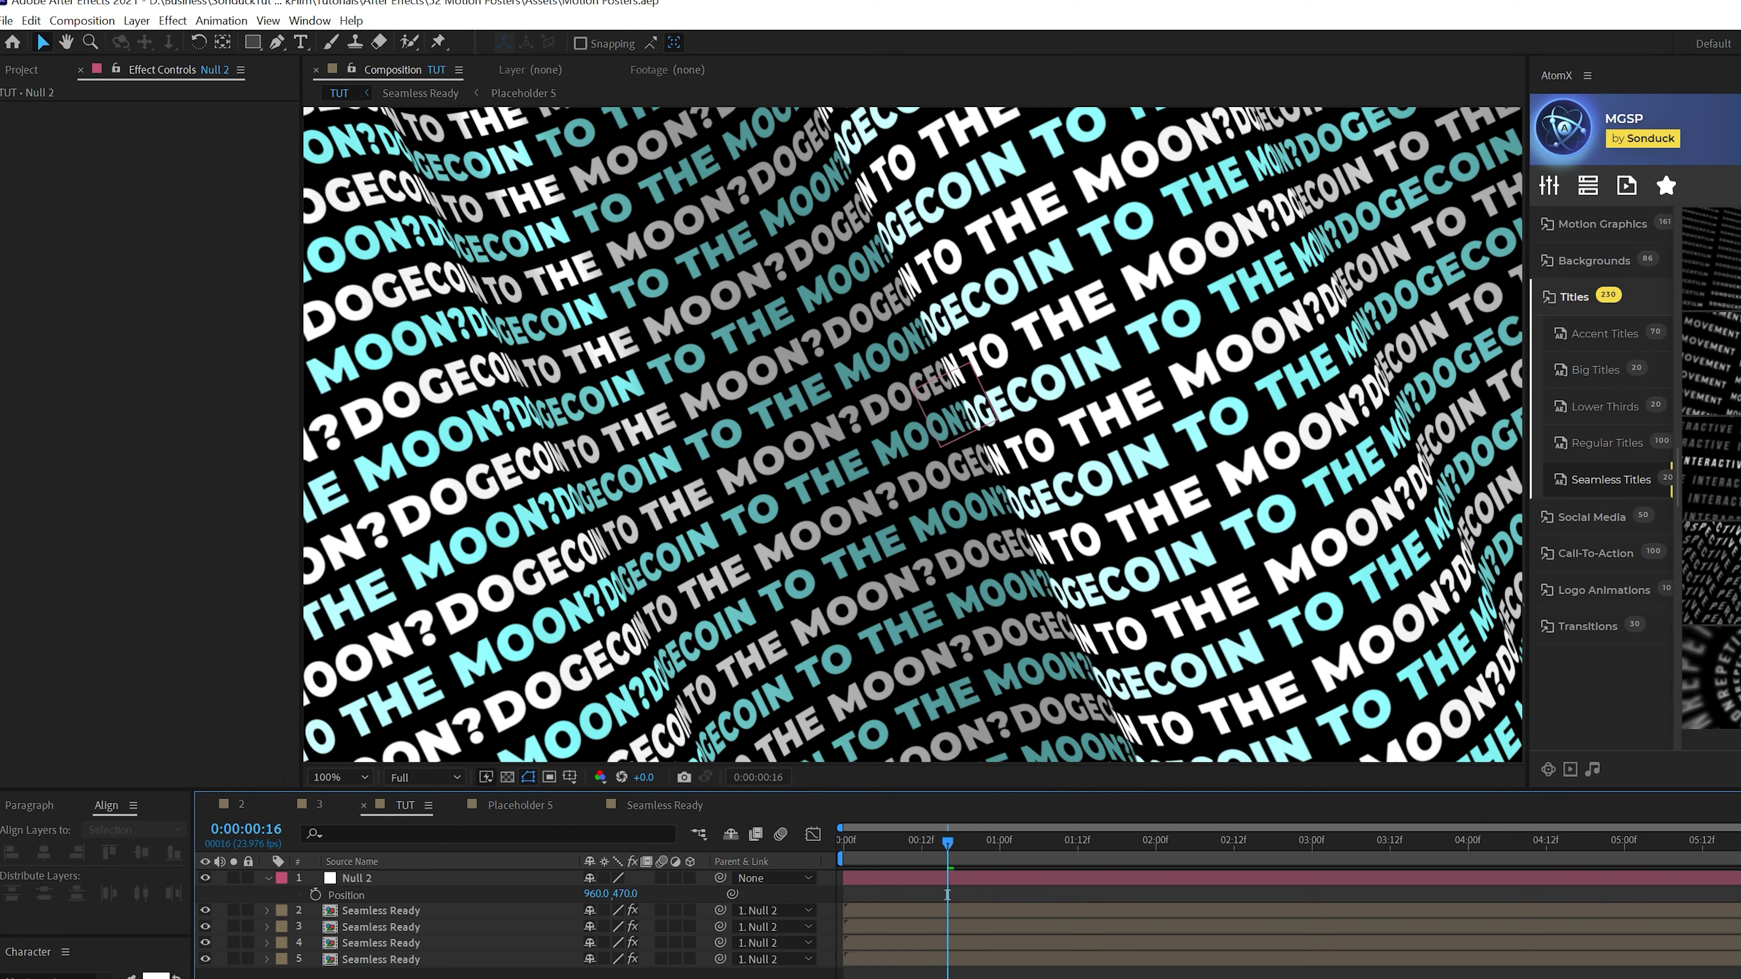
click(137, 20)
mouse_move(164, 41)
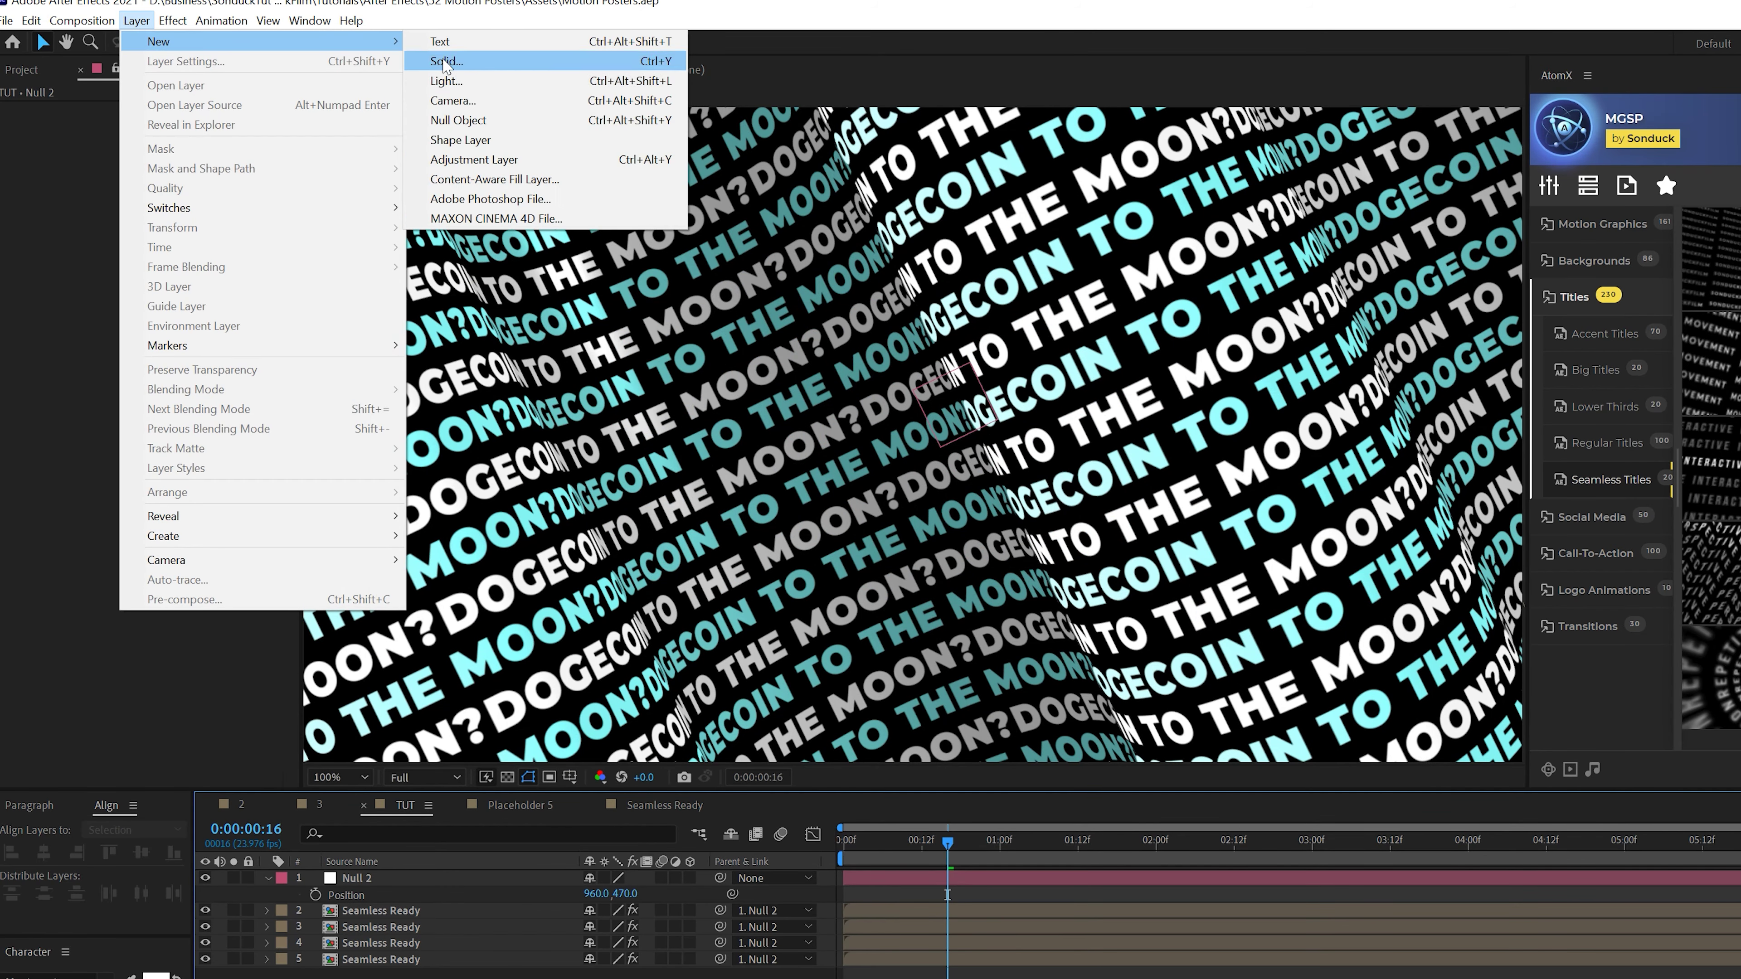
click(473, 159)
Apply the Noise effect to the adjustment layer with Amount of Noise at 16% and Use Color Noise off
click(172, 20)
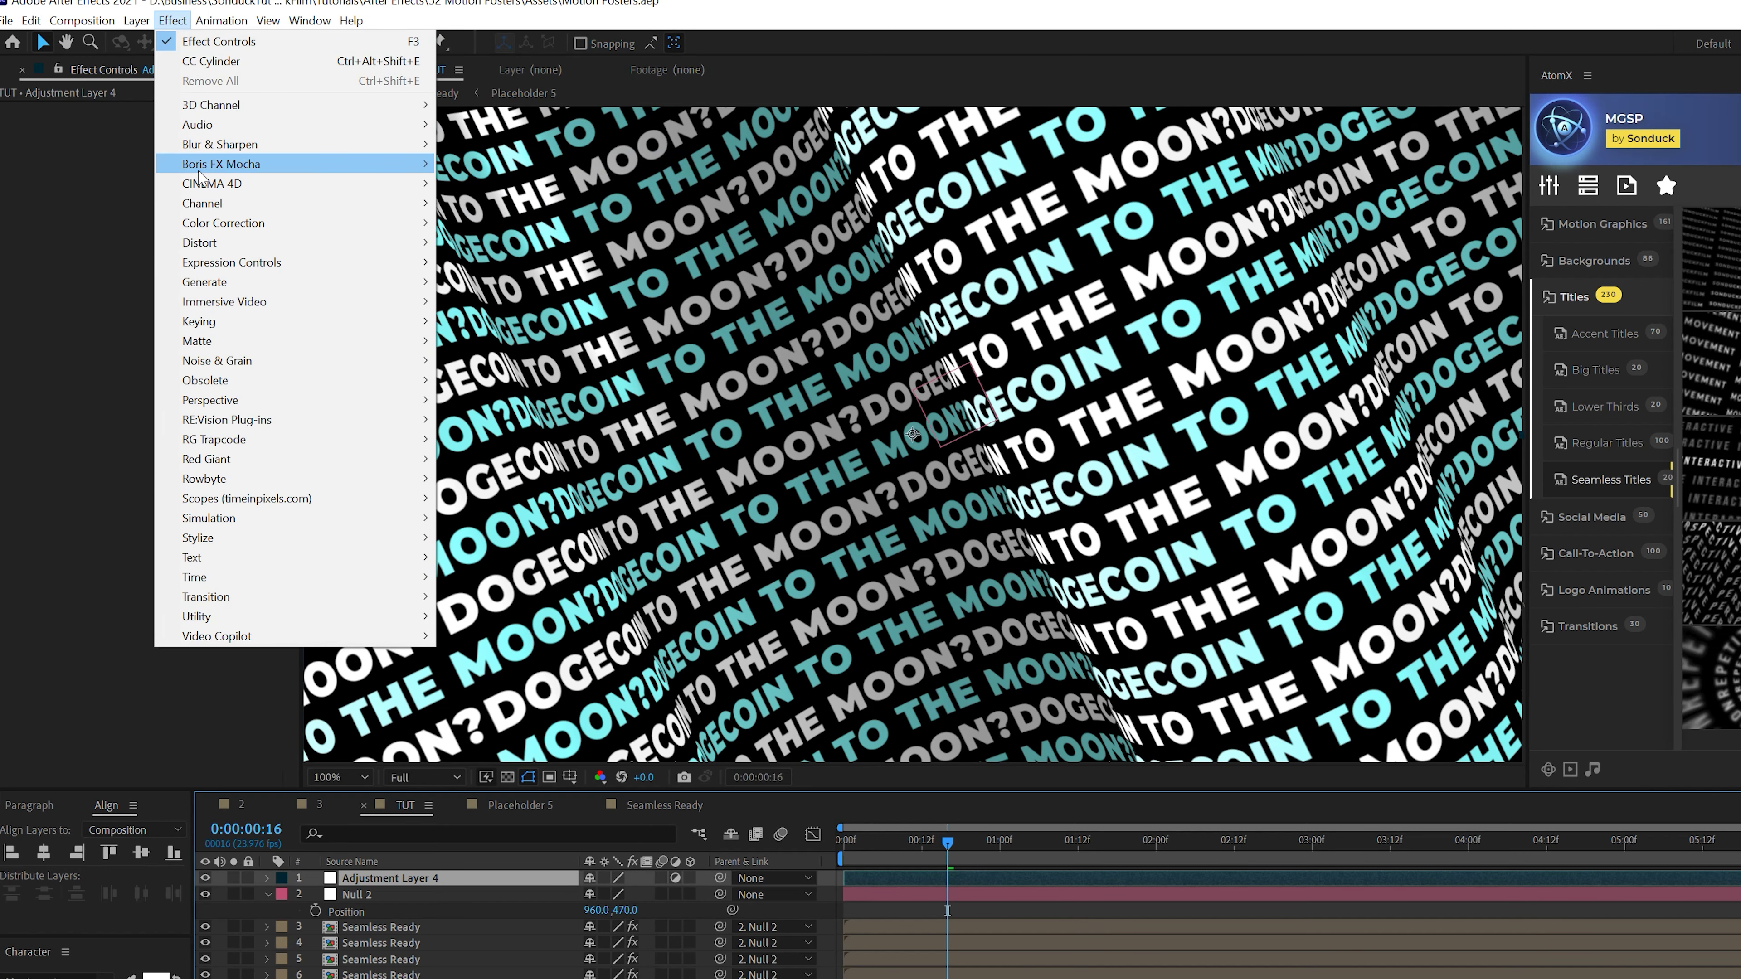
mouse_move(223, 363)
click(474, 478)
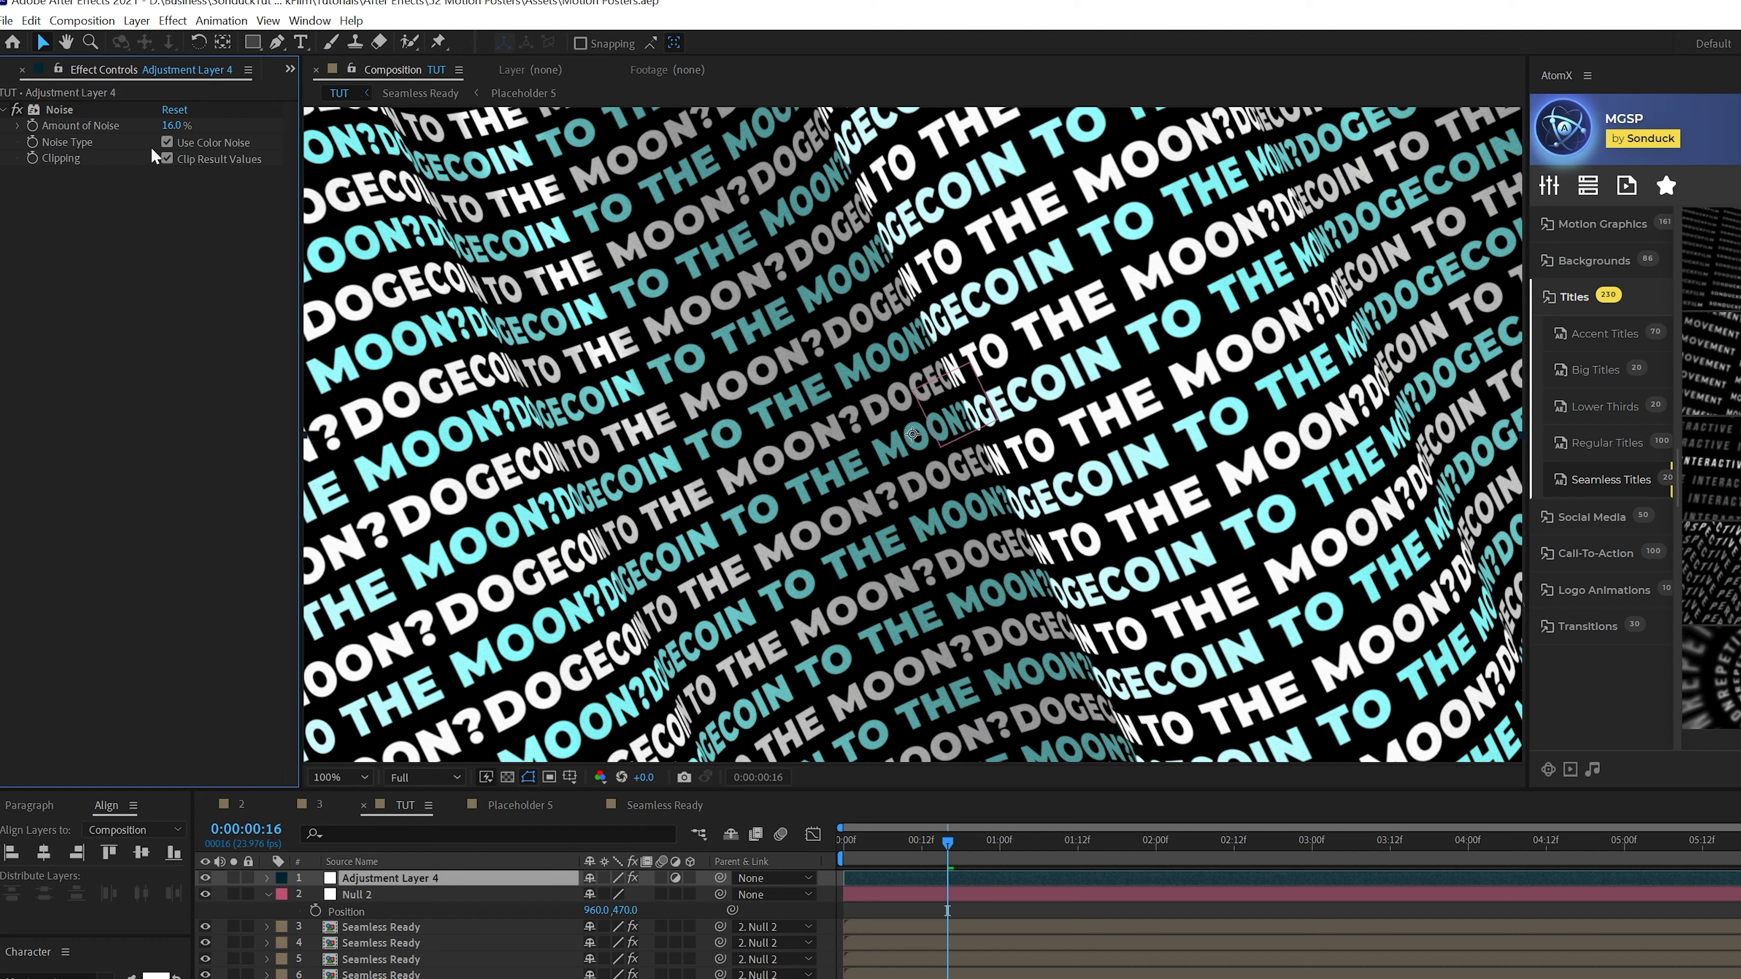
click(165, 142)
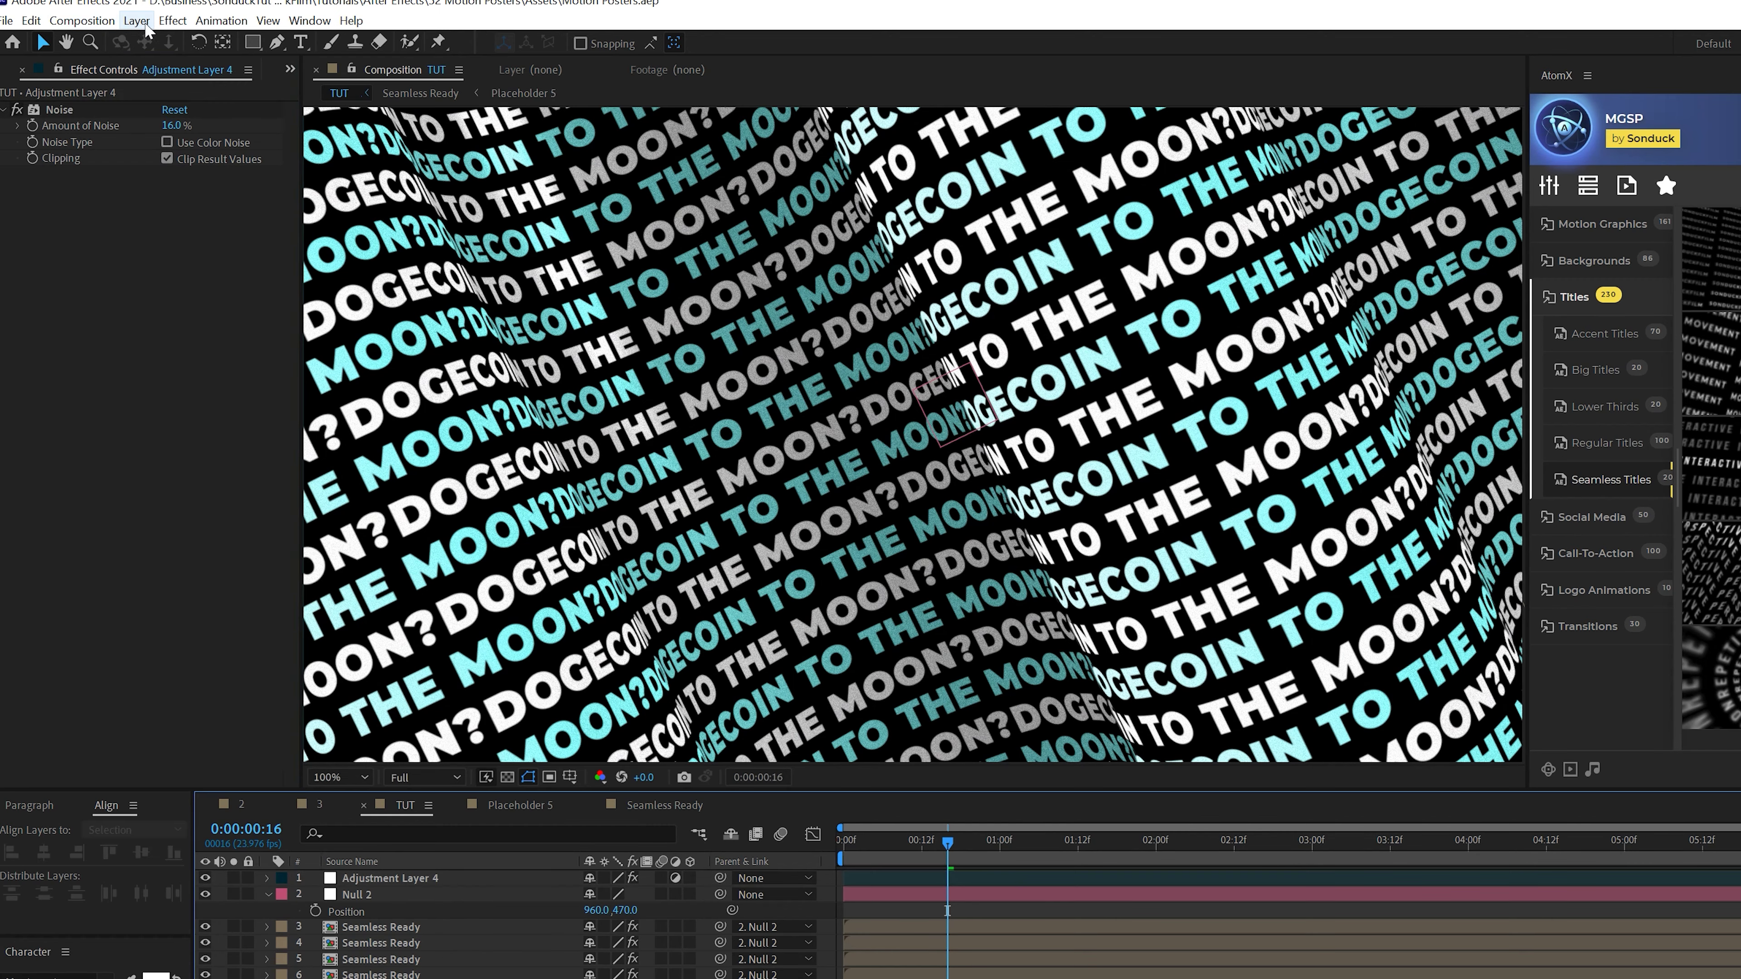
Create a 1920 x 1080 solid in dark gray 090909 and place it beneath all the other layers
click(137, 20)
mouse_move(206, 42)
click(446, 60)
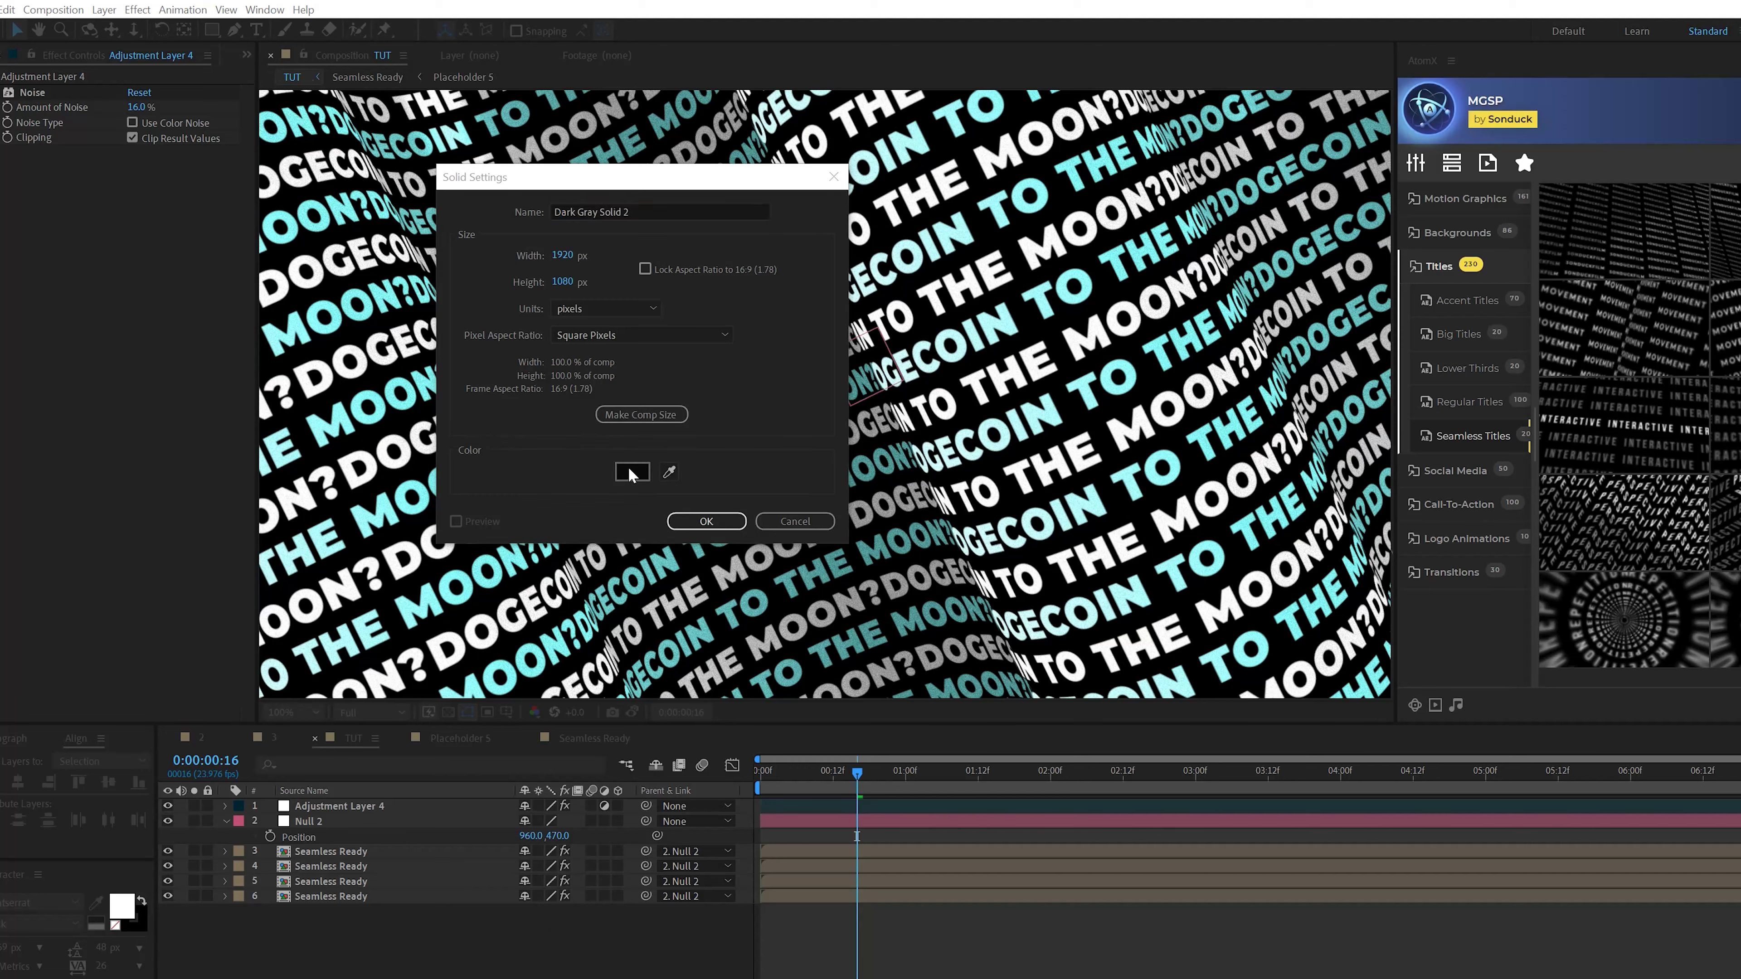
click(631, 471)
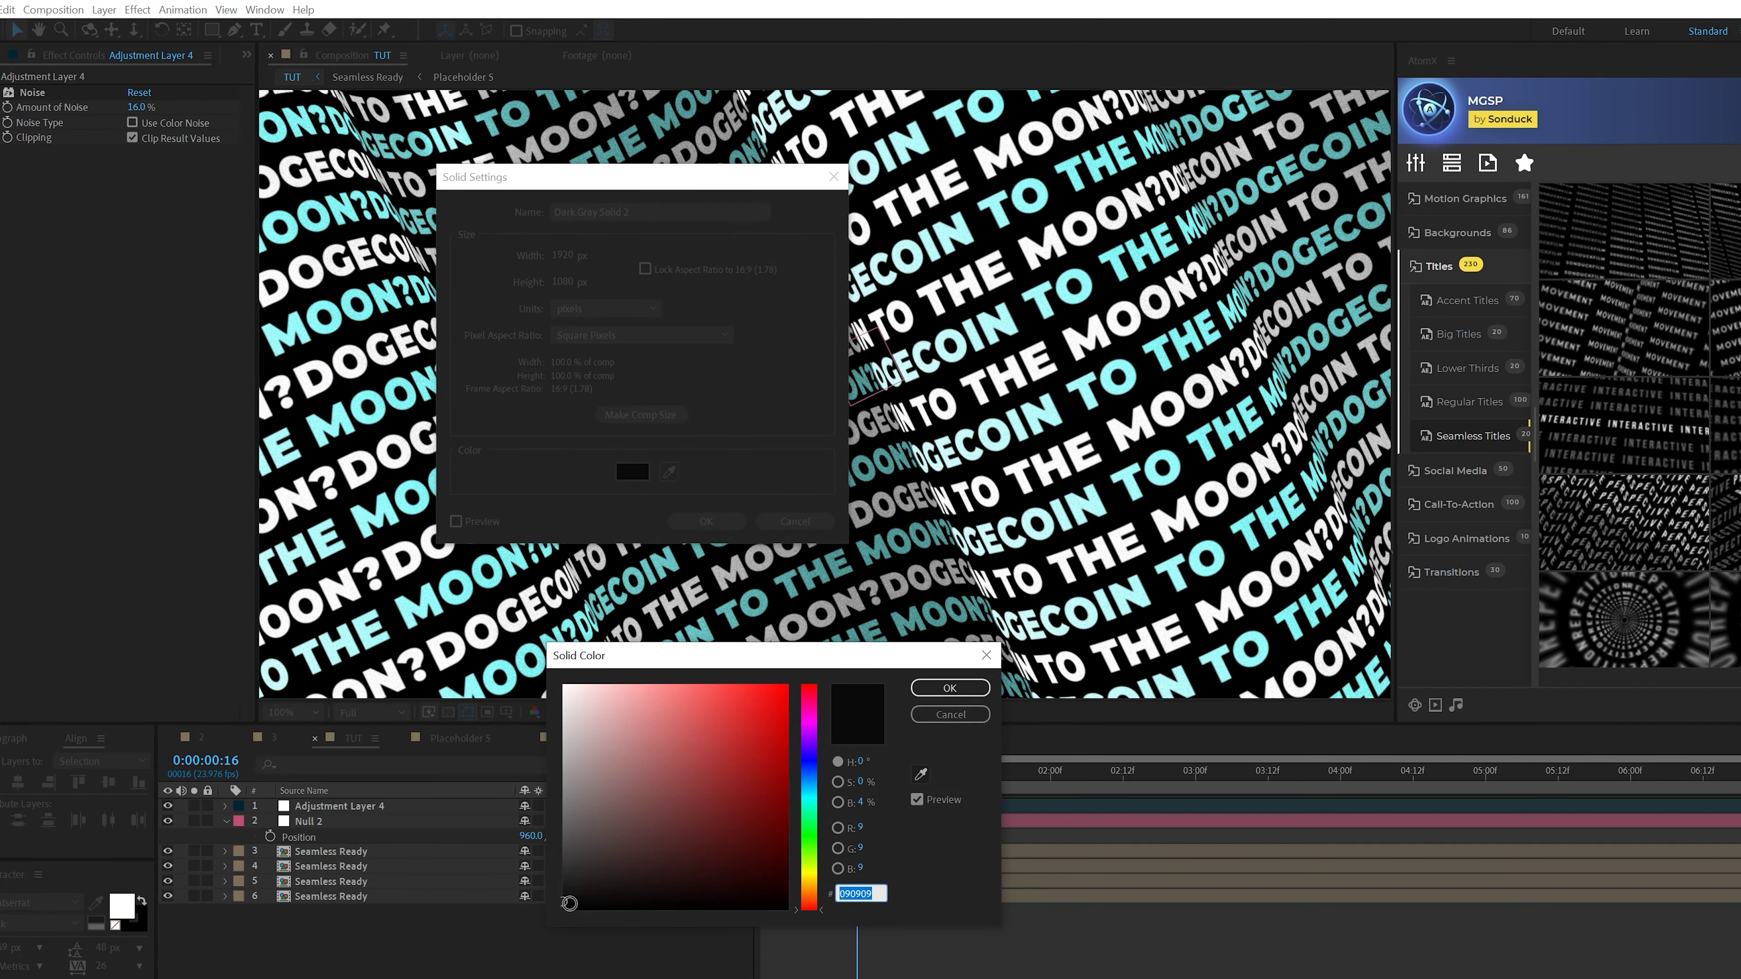
click(930, 694)
click(704, 522)
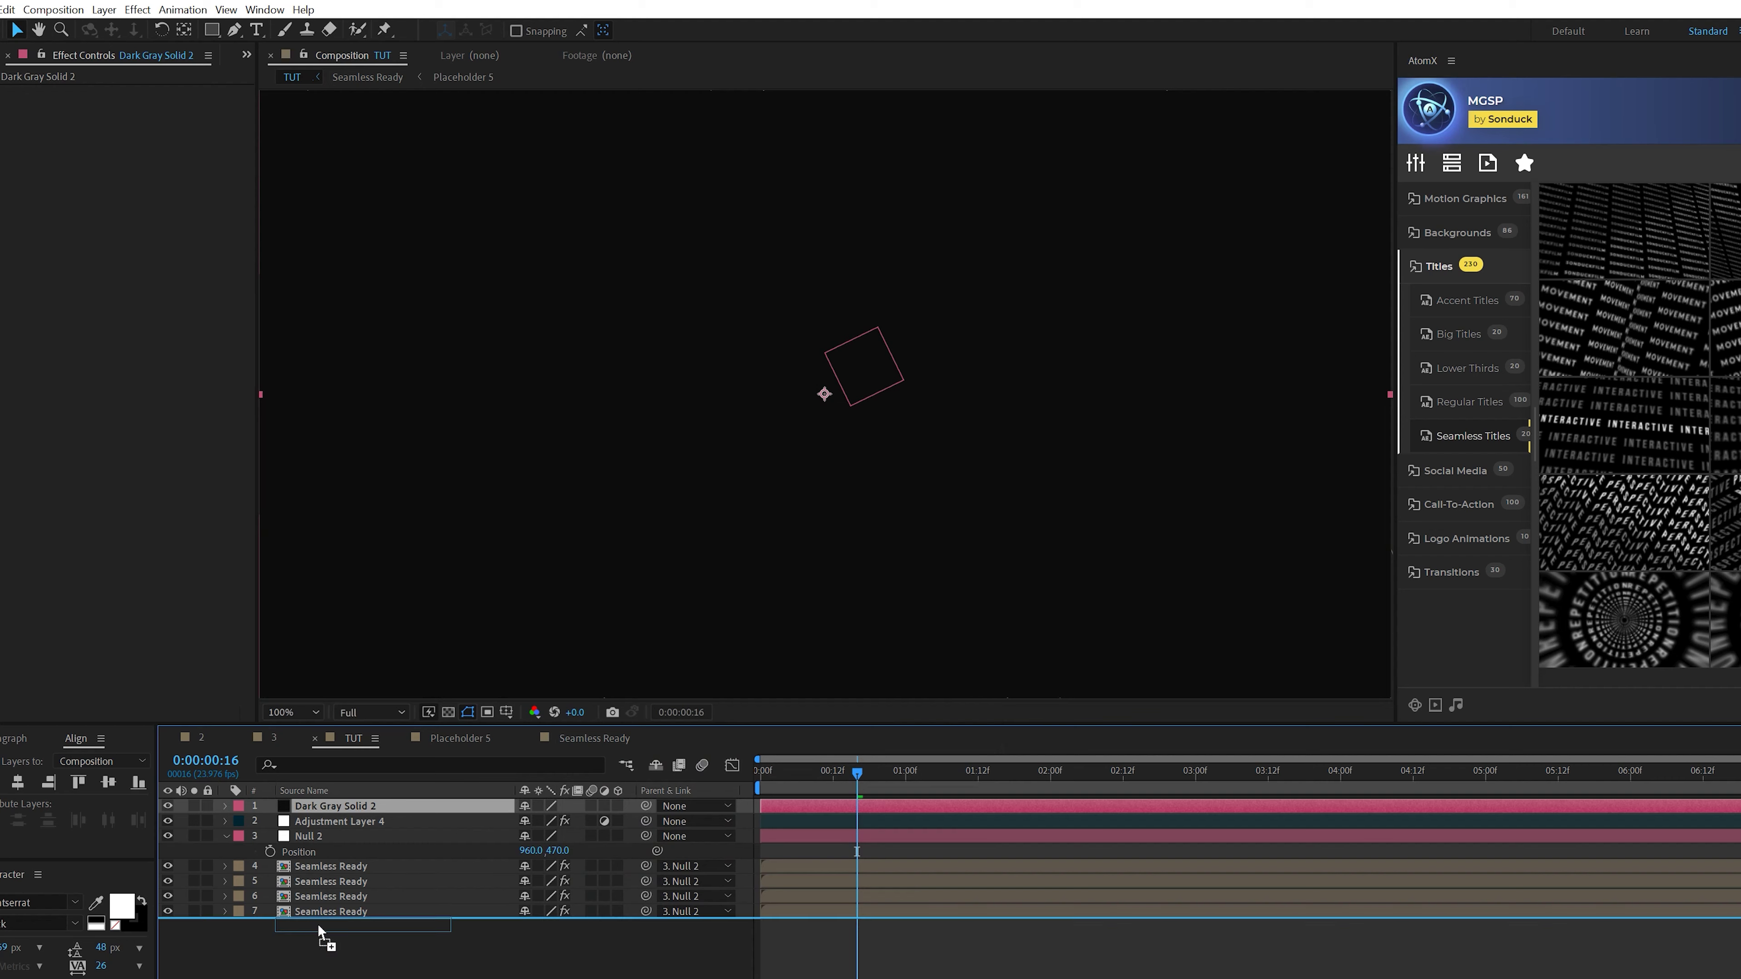
drag(319, 930, 319, 932)
click(322, 956)
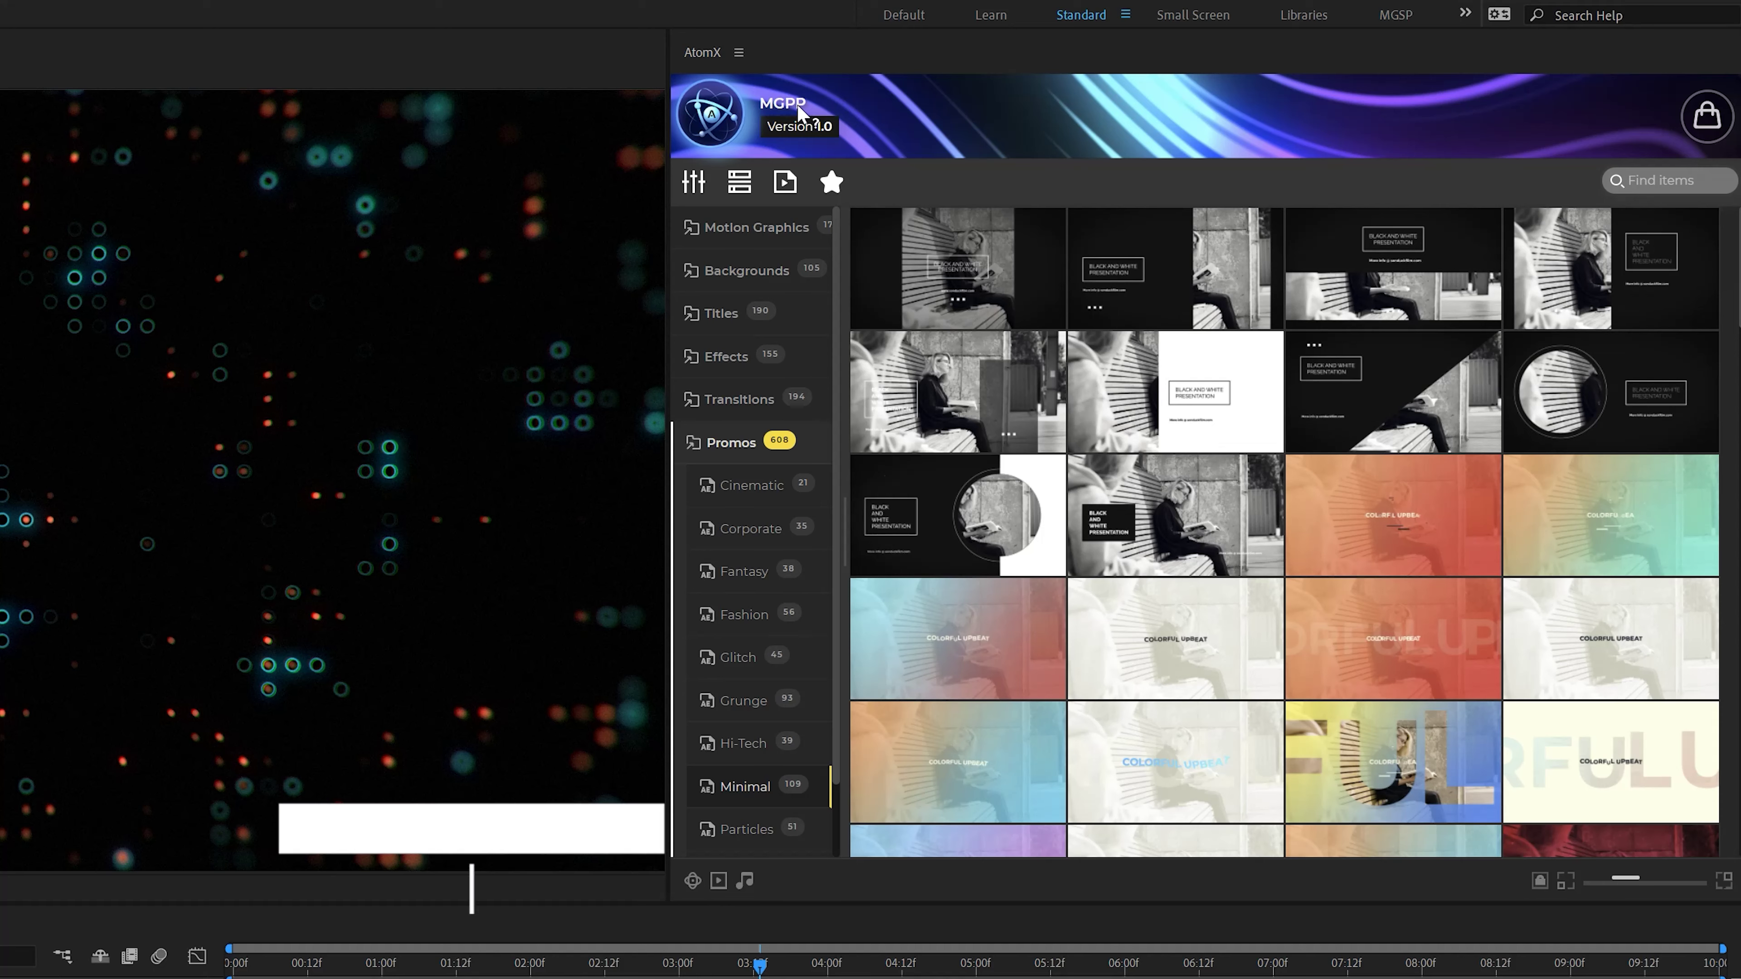
Apply Title 61 from the AtomX titles to the Main composition and change its pink text color to turquoise
mouse_move(1017, 282)
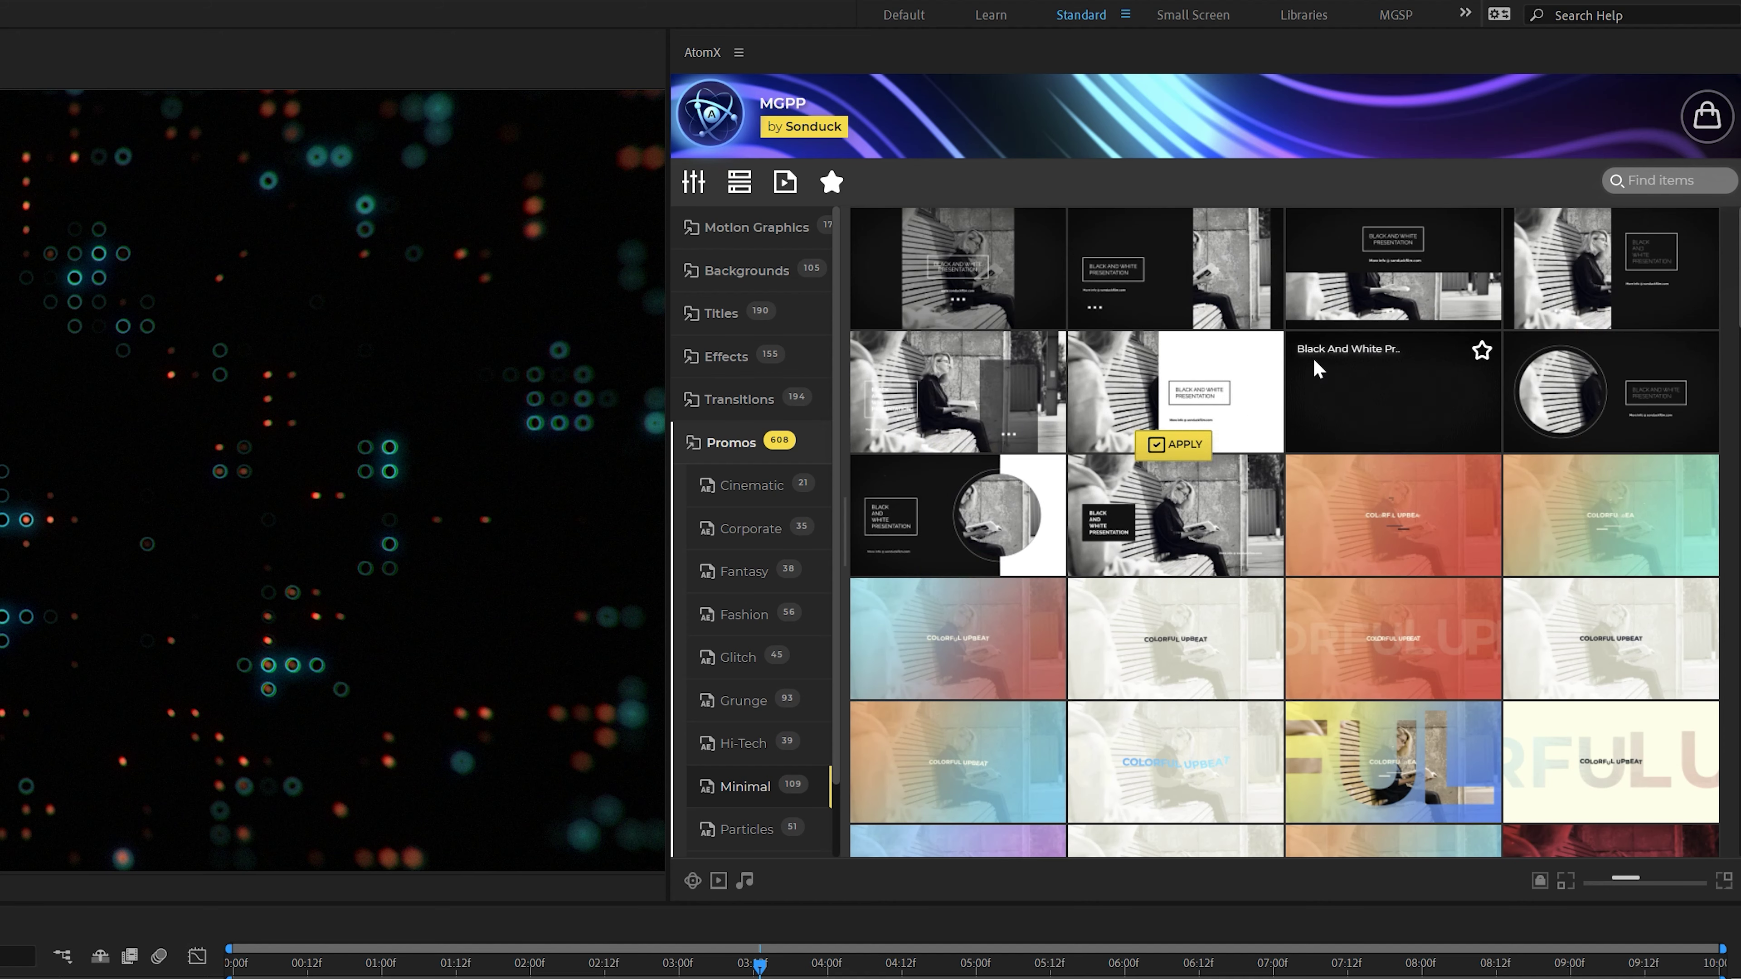
click(733, 325)
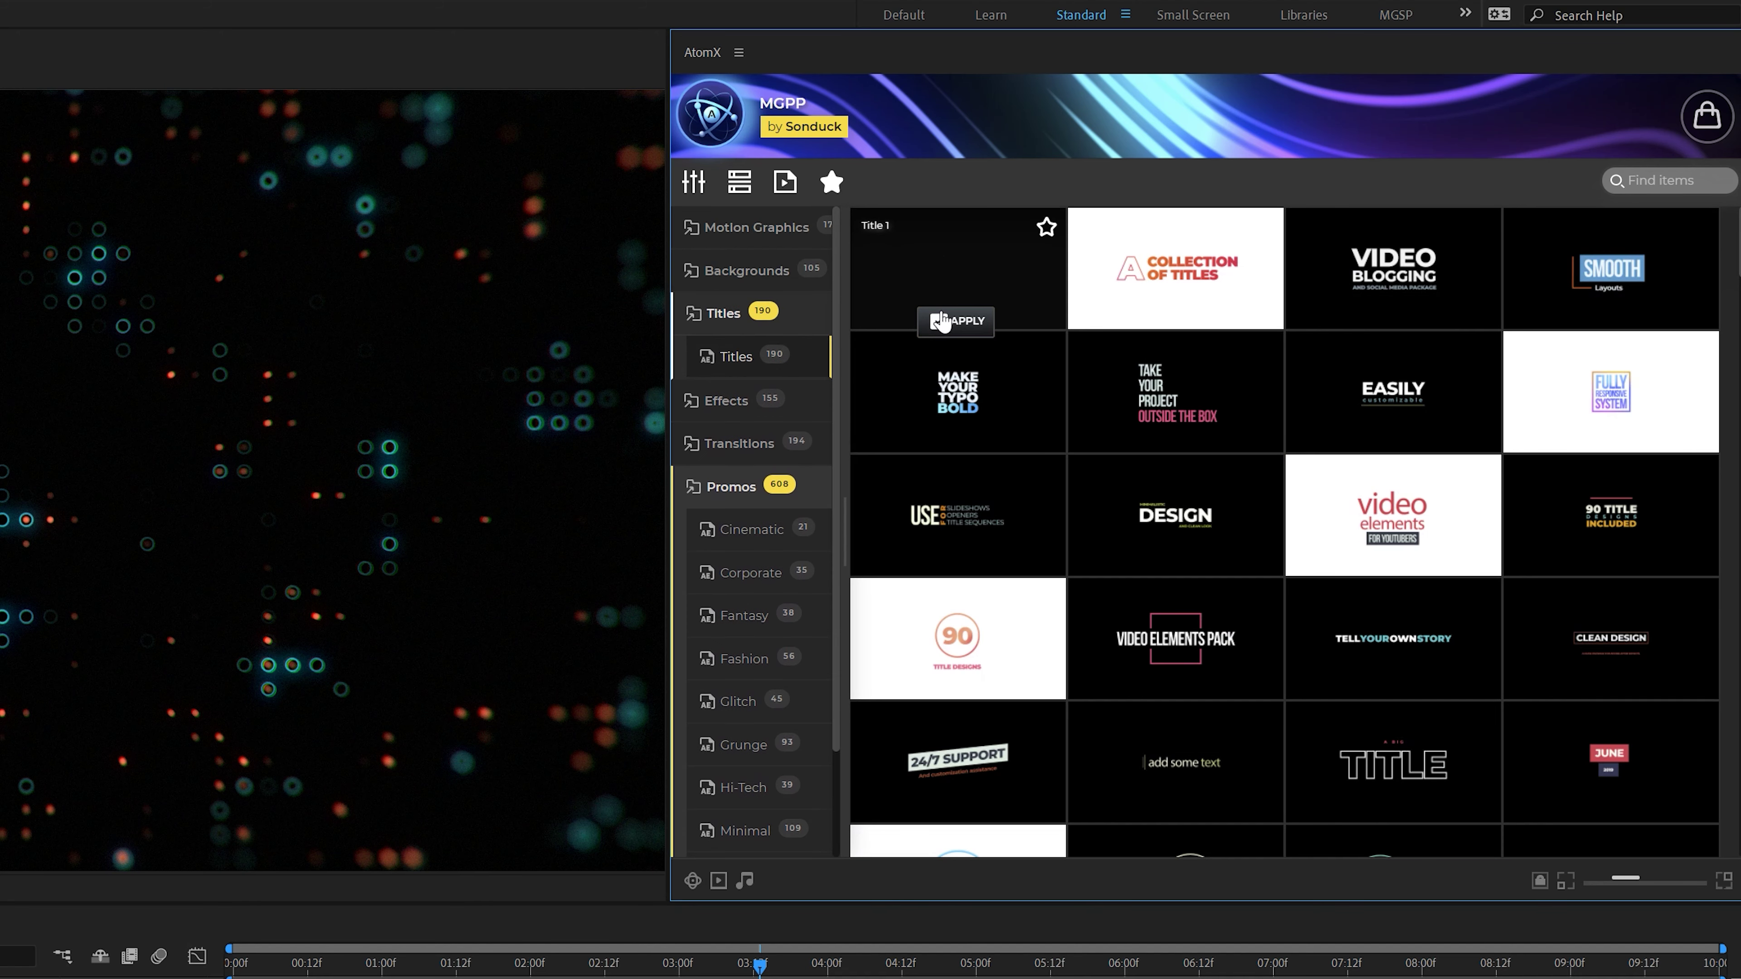
scroll(1095, 663, down, 10)
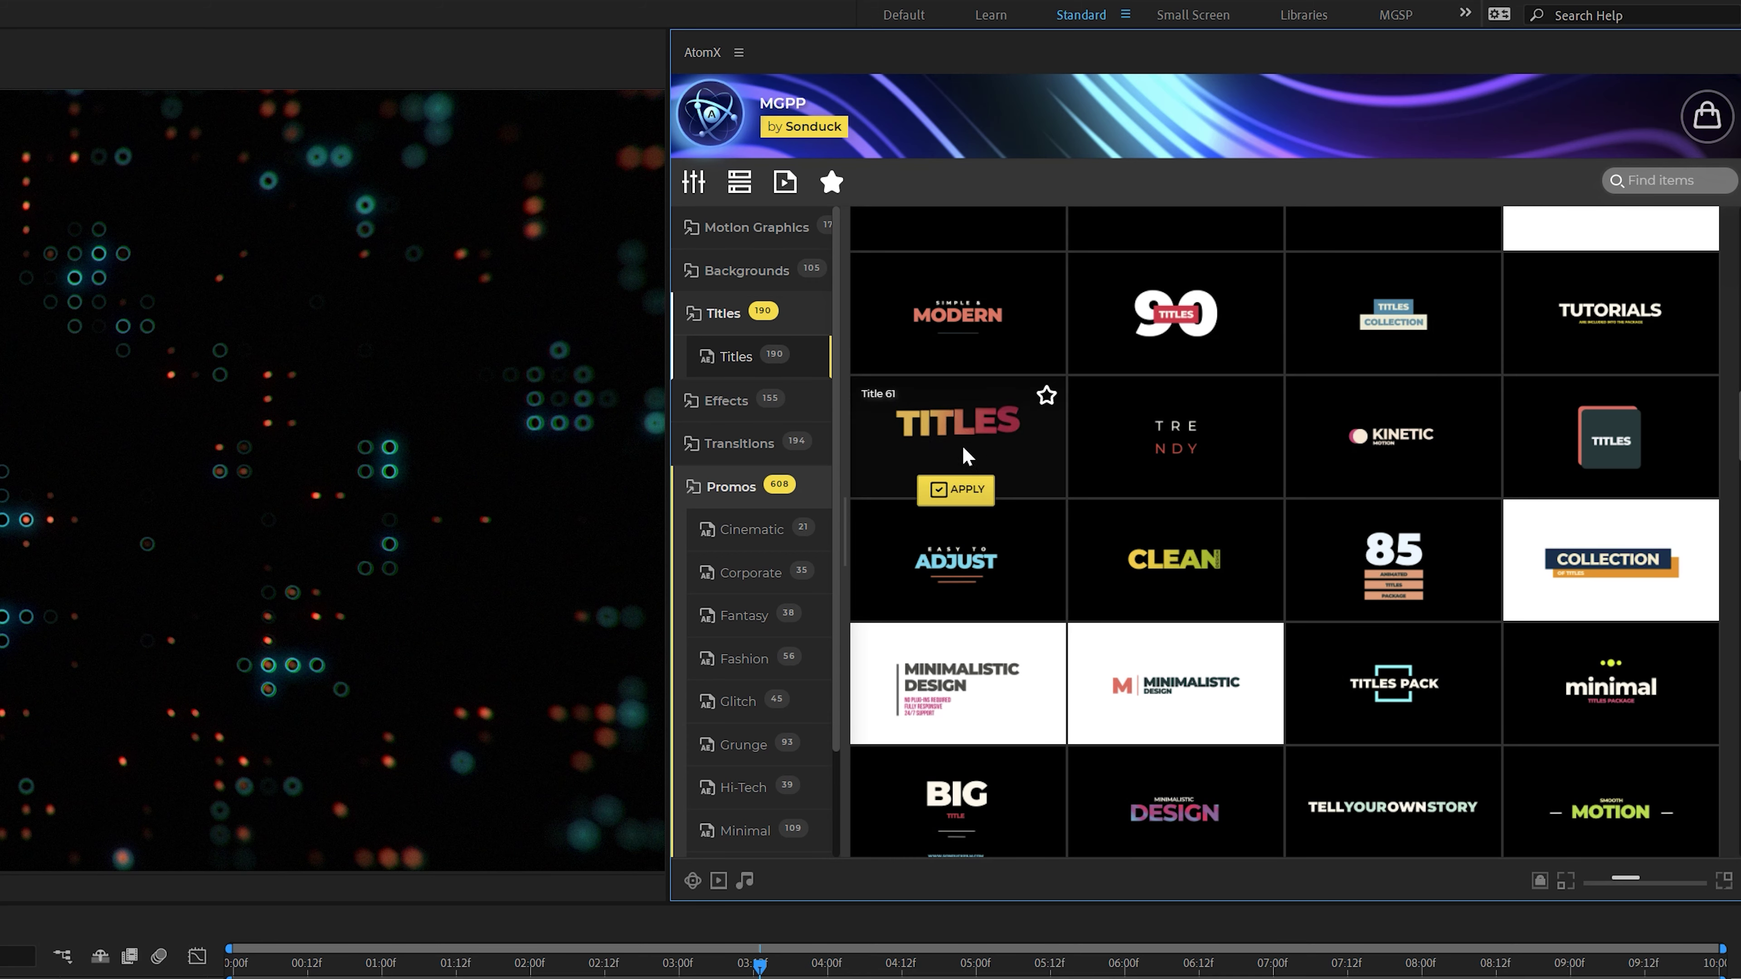
click(945, 490)
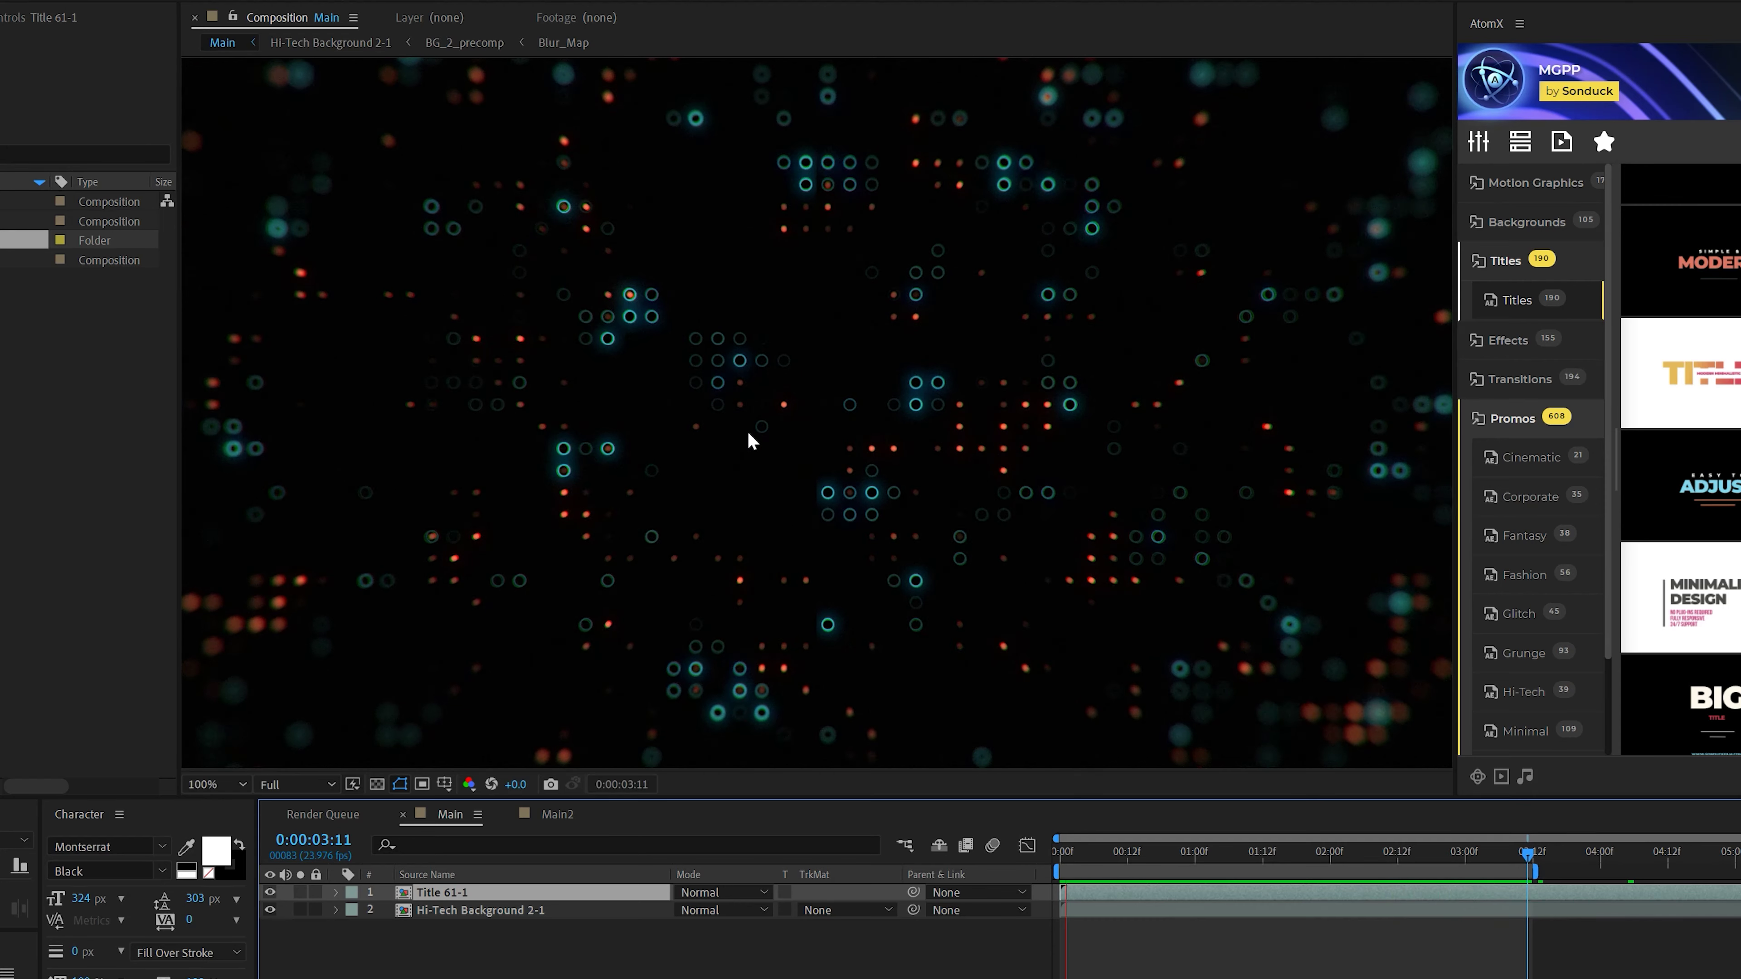
double_click(439, 892)
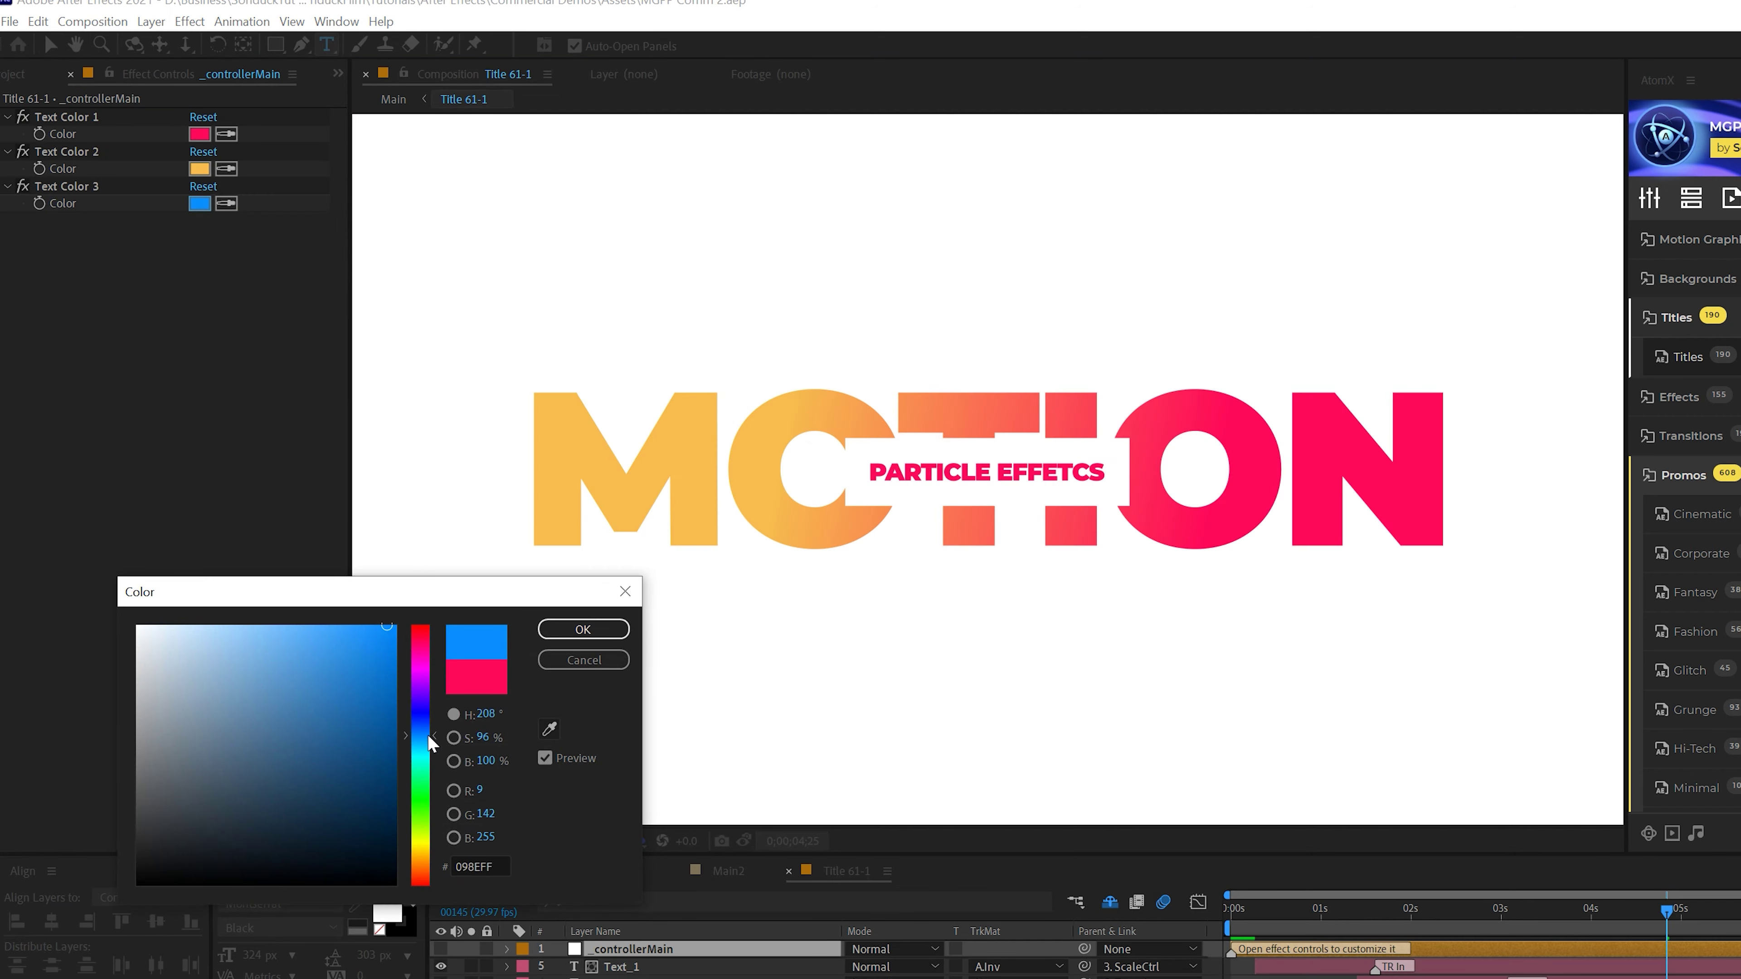
drag(427, 733, 426, 717)
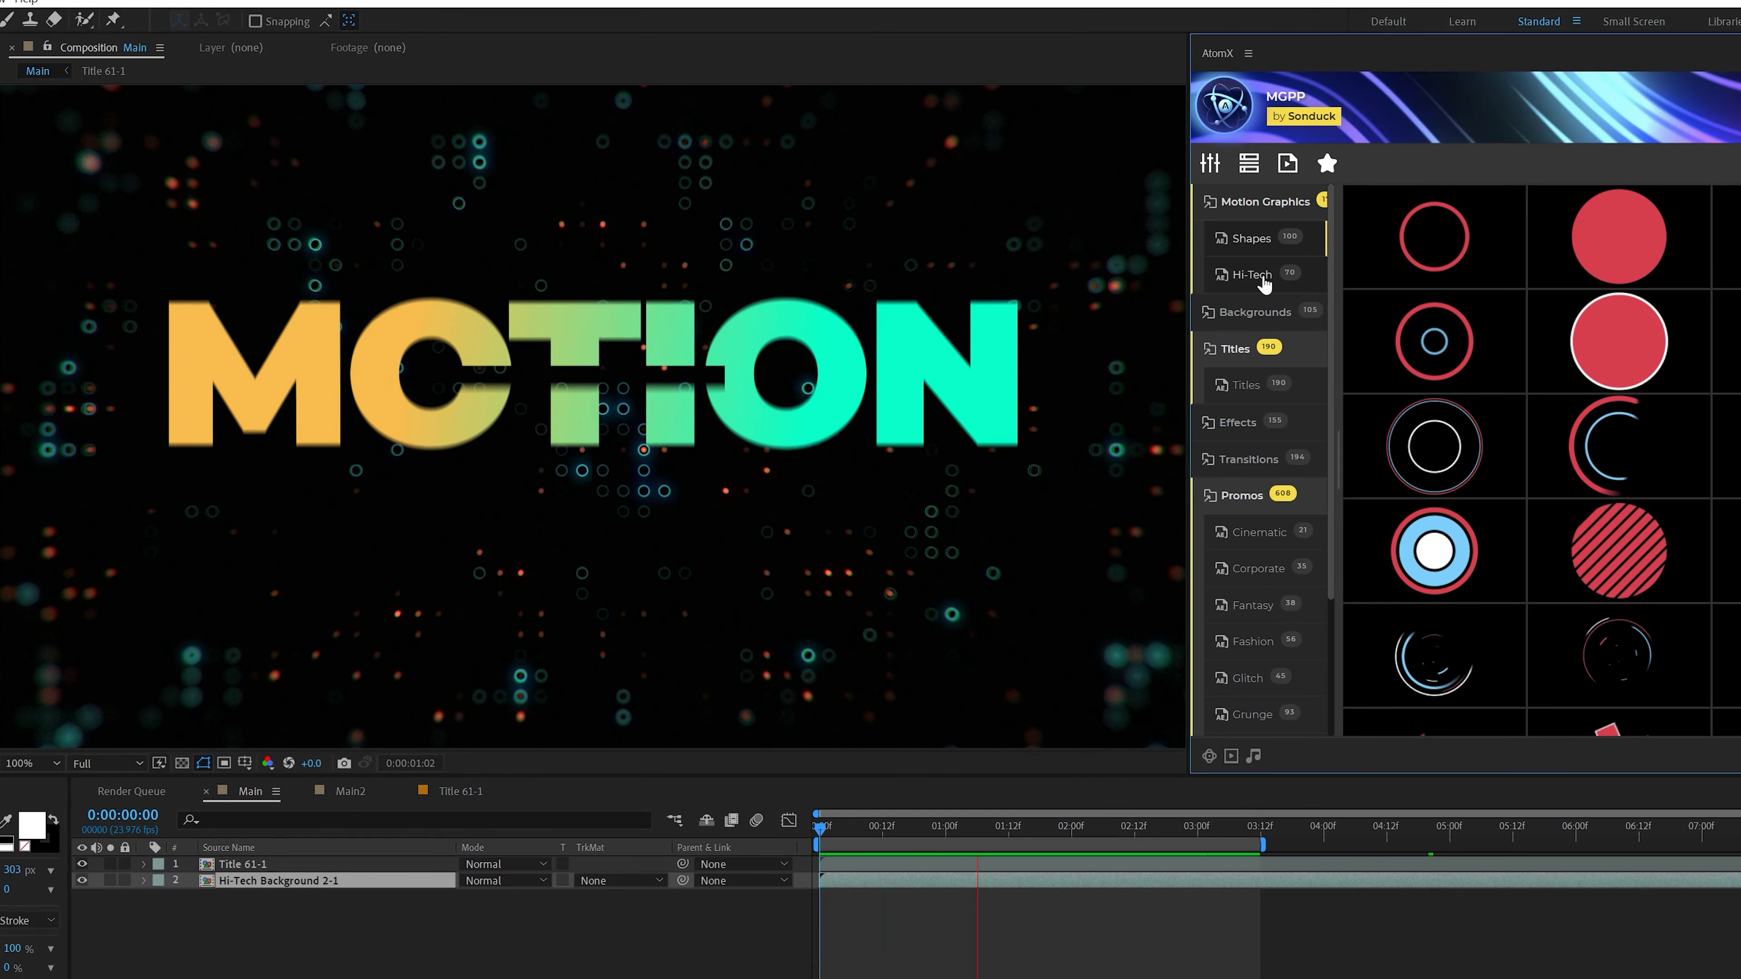
Browse the Hi-Tech motion graphics and the Particles effects in the AtomX library
click(1262, 278)
mouse_move(1595, 545)
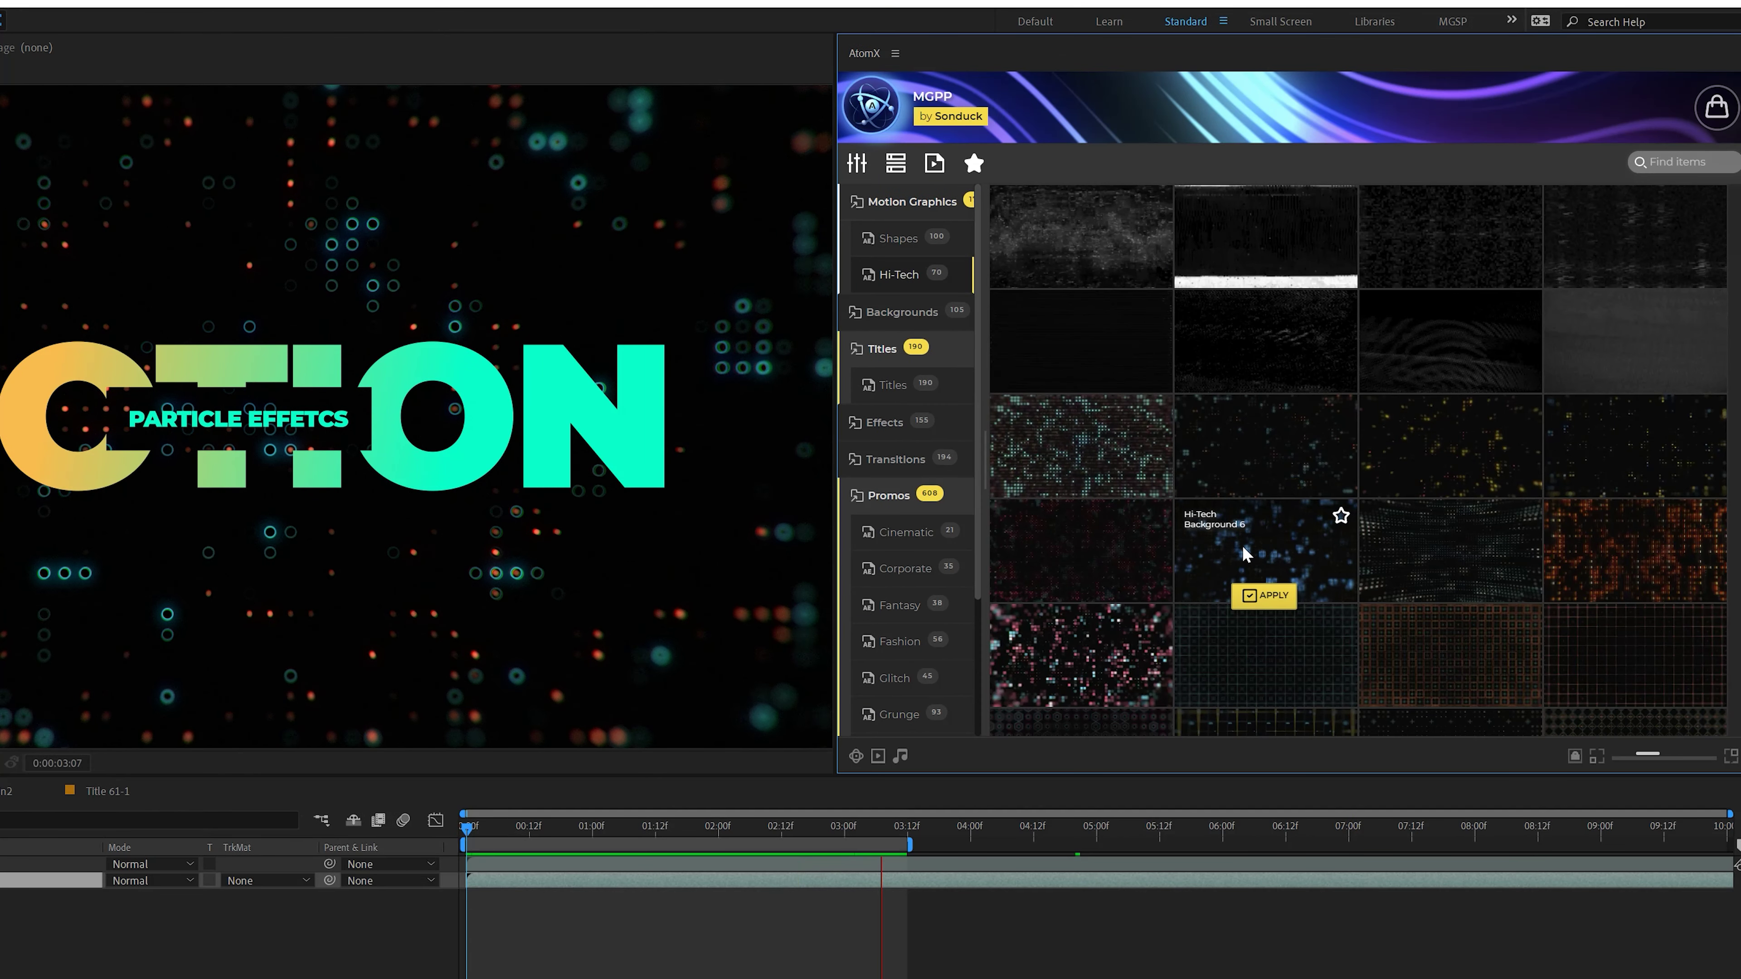
click(884, 422)
click(901, 567)
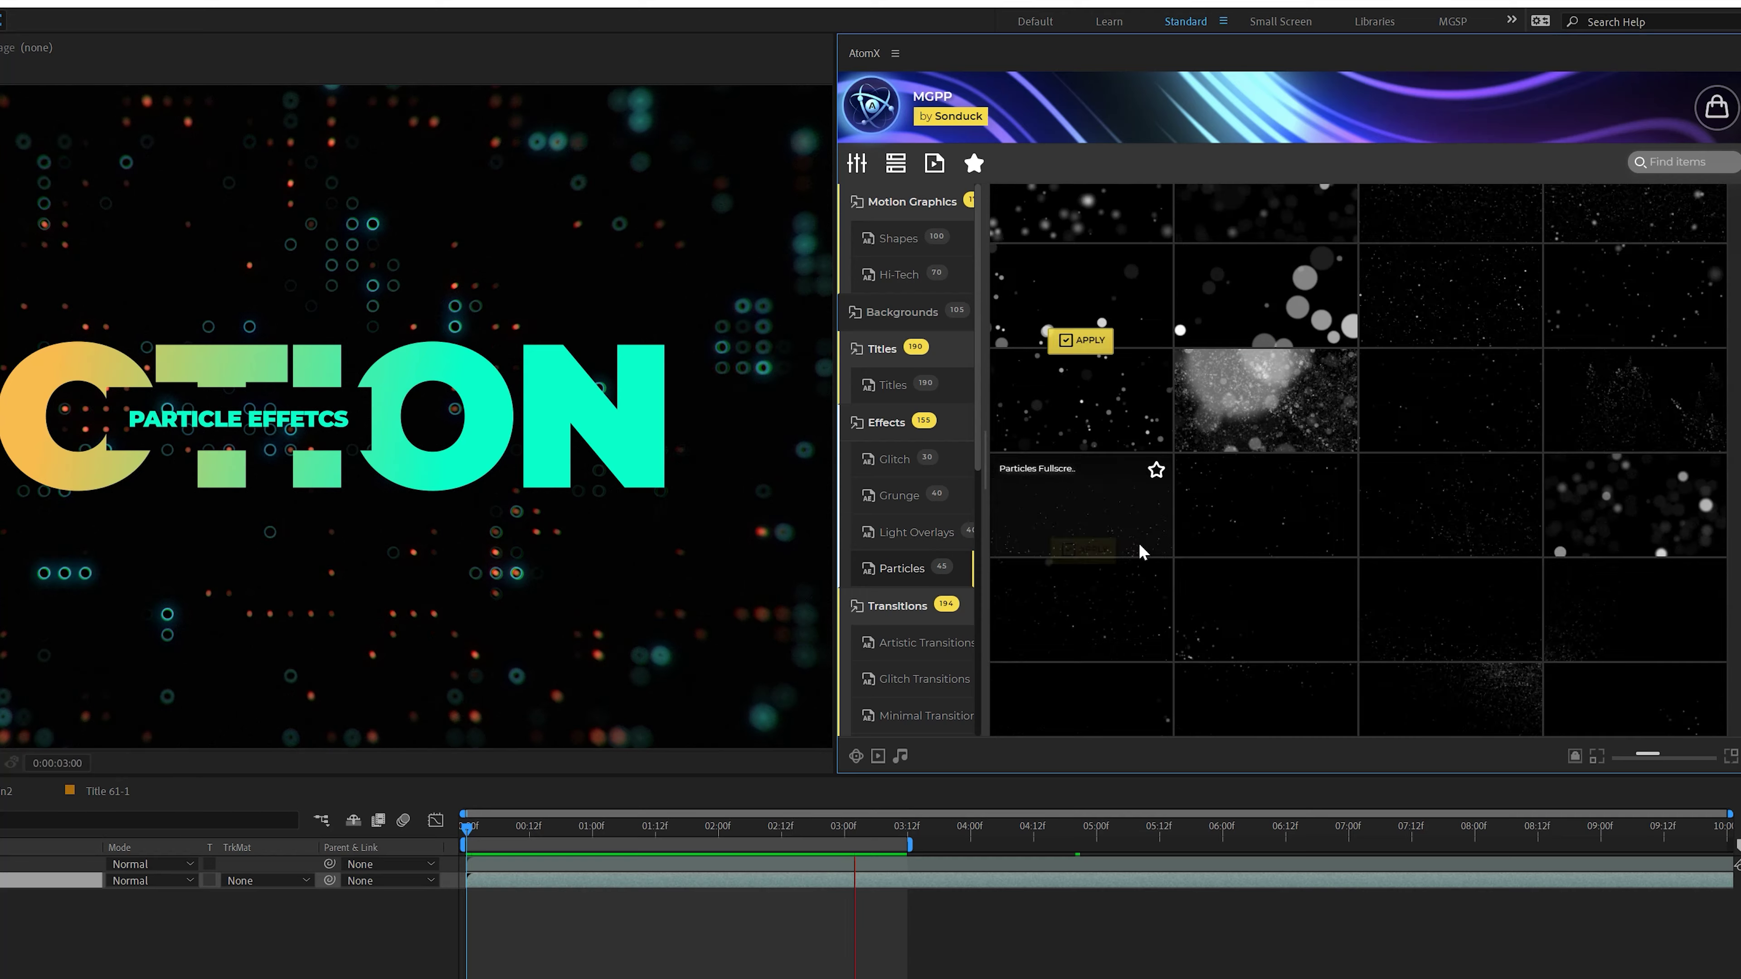
scroll(1165, 549, up, 1)
mouse_move(1598, 353)
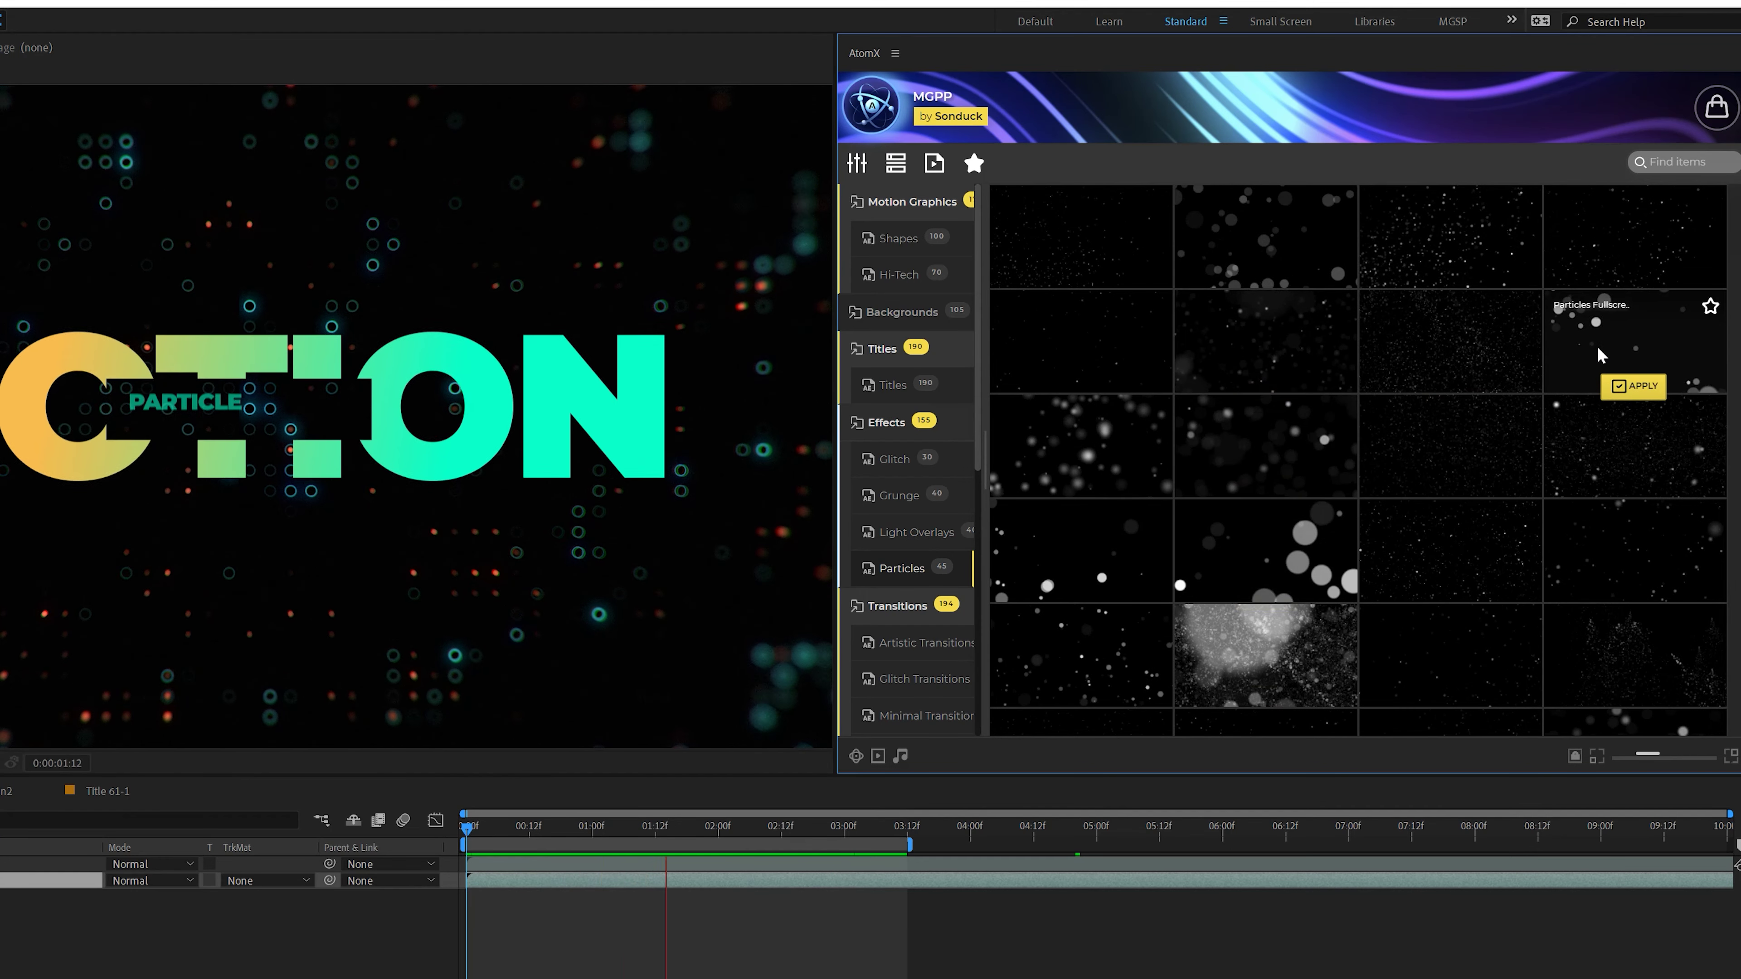
mouse_move(1258, 562)
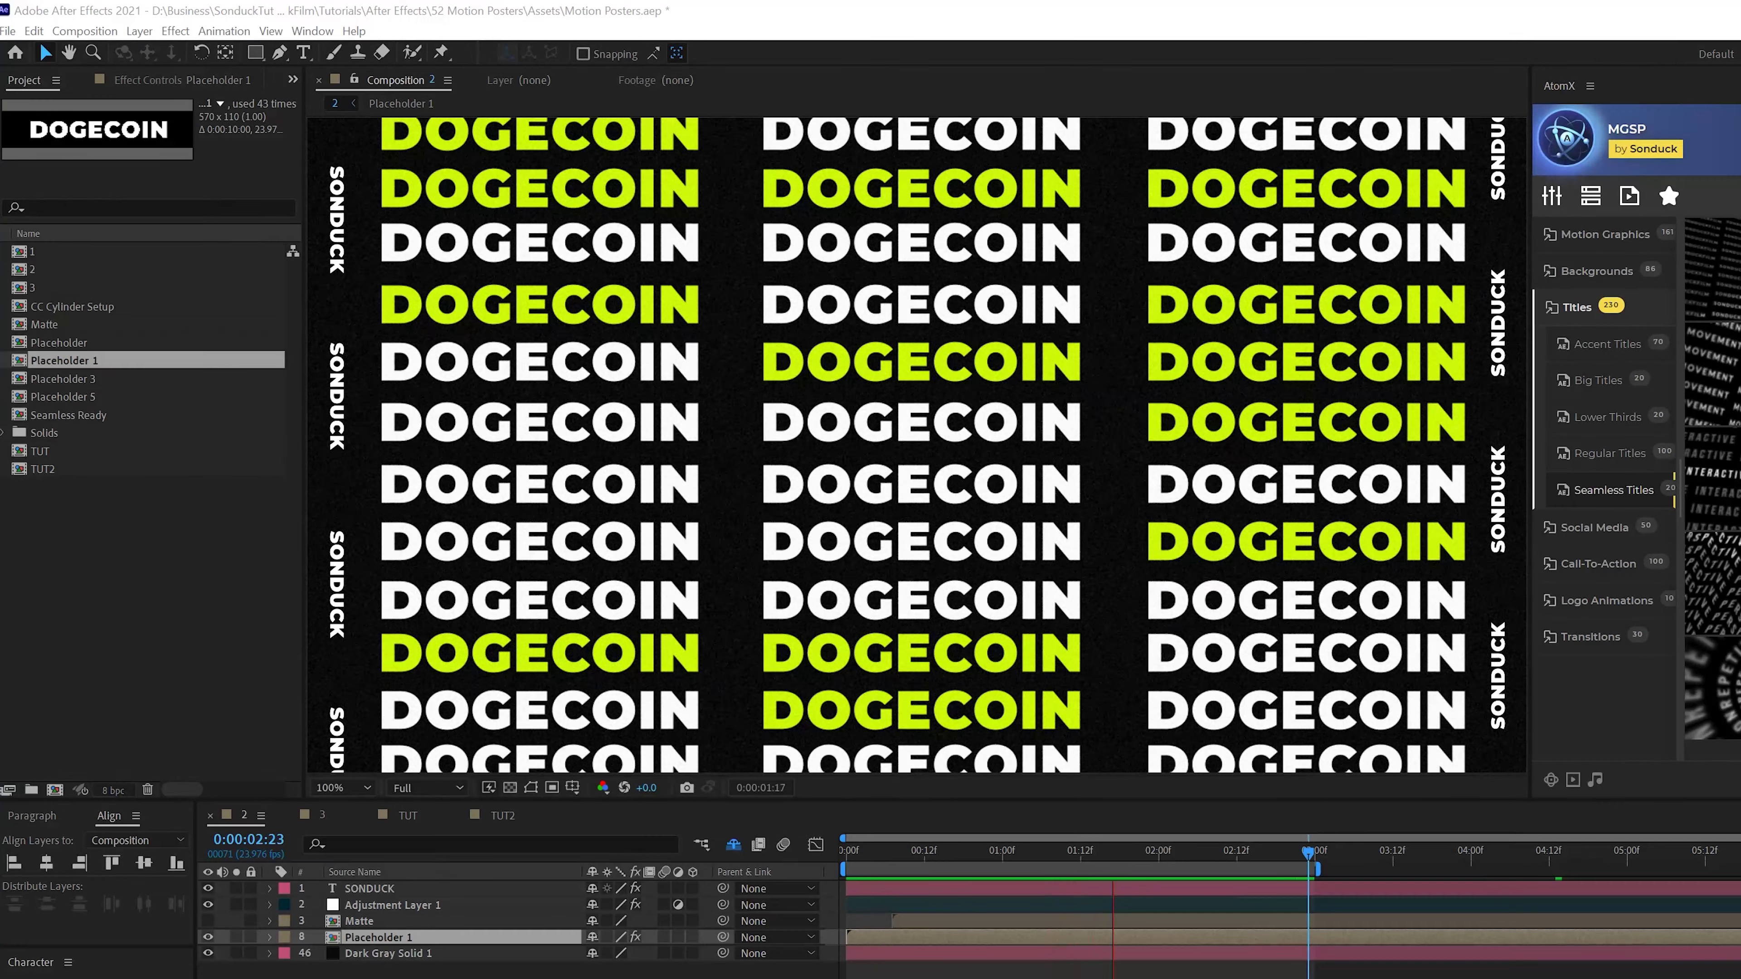
Open Placeholder 1 from the TUT2 composition and examine the timing of its DOGECOIN and MEMECOIN text layers
key(F2)
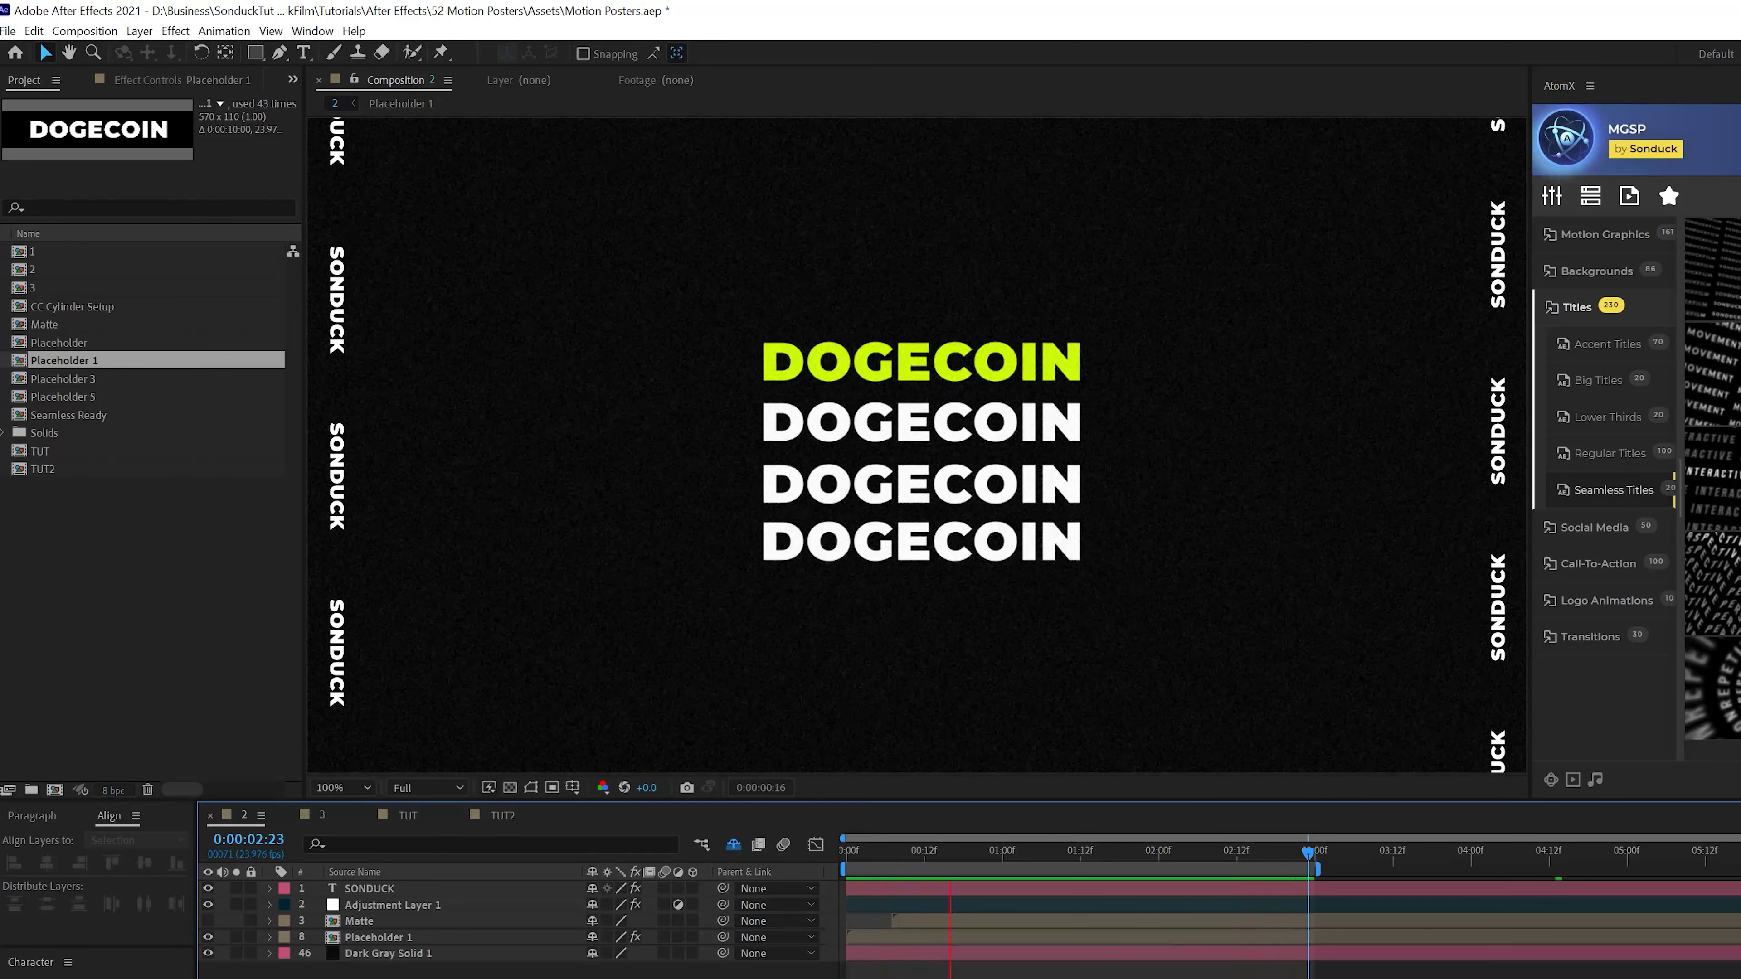
click(505, 817)
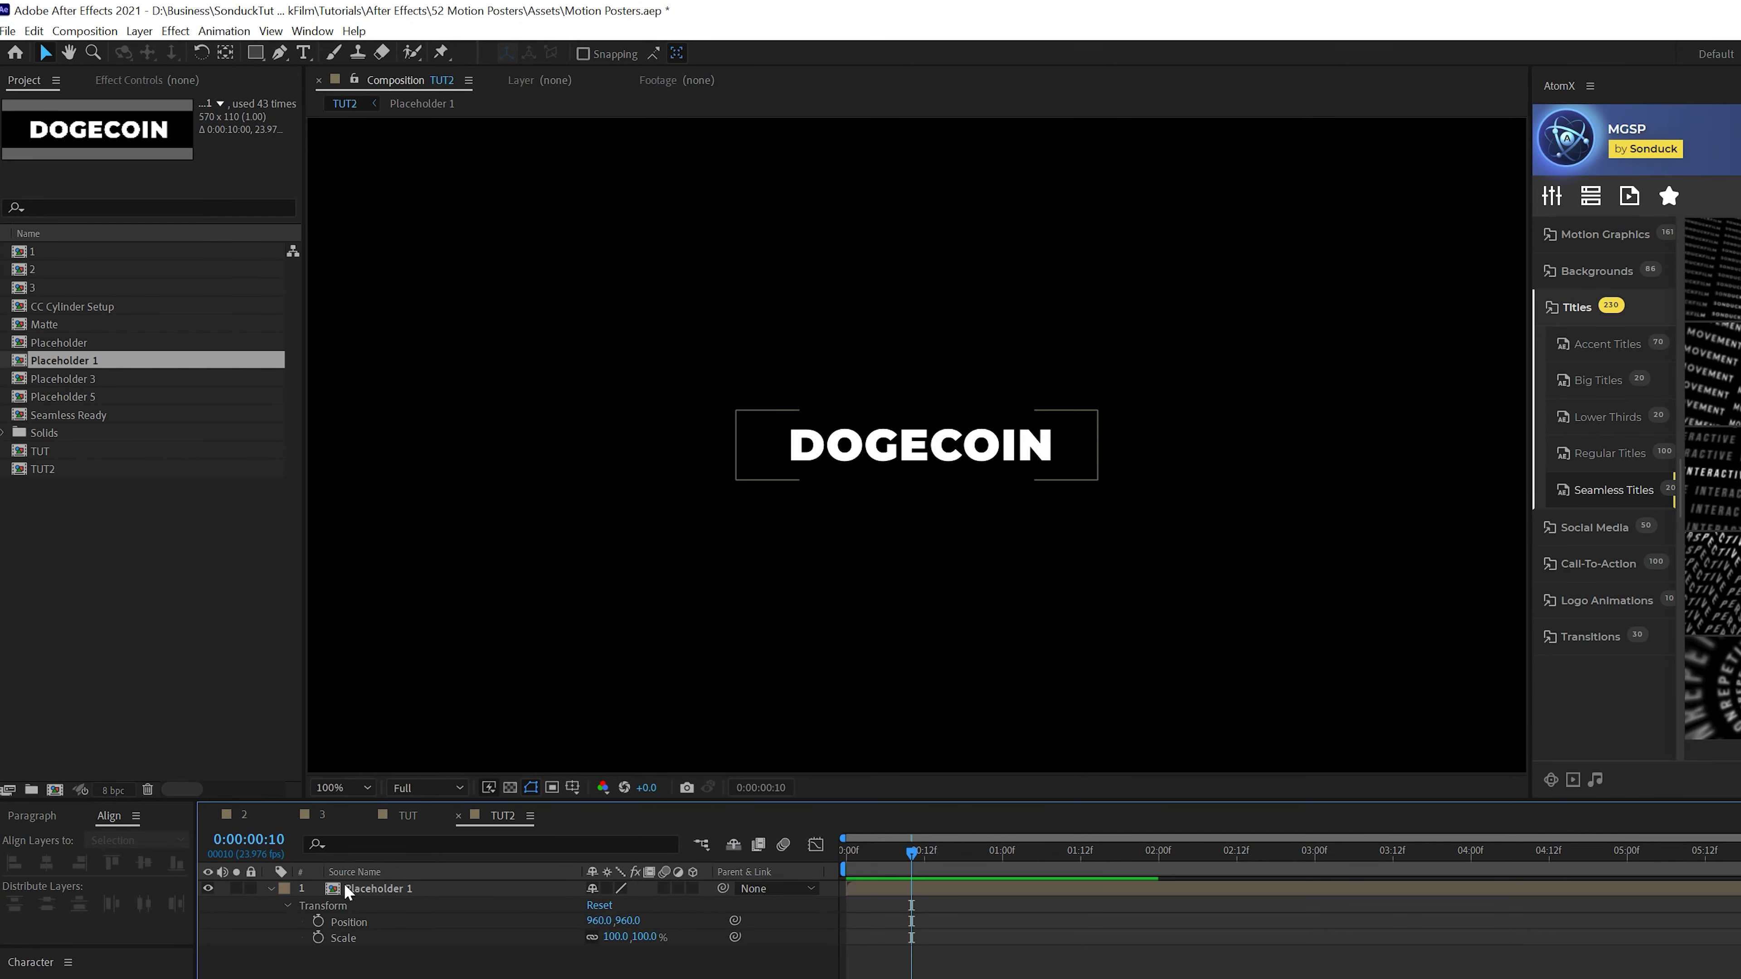
double_click(385, 888)
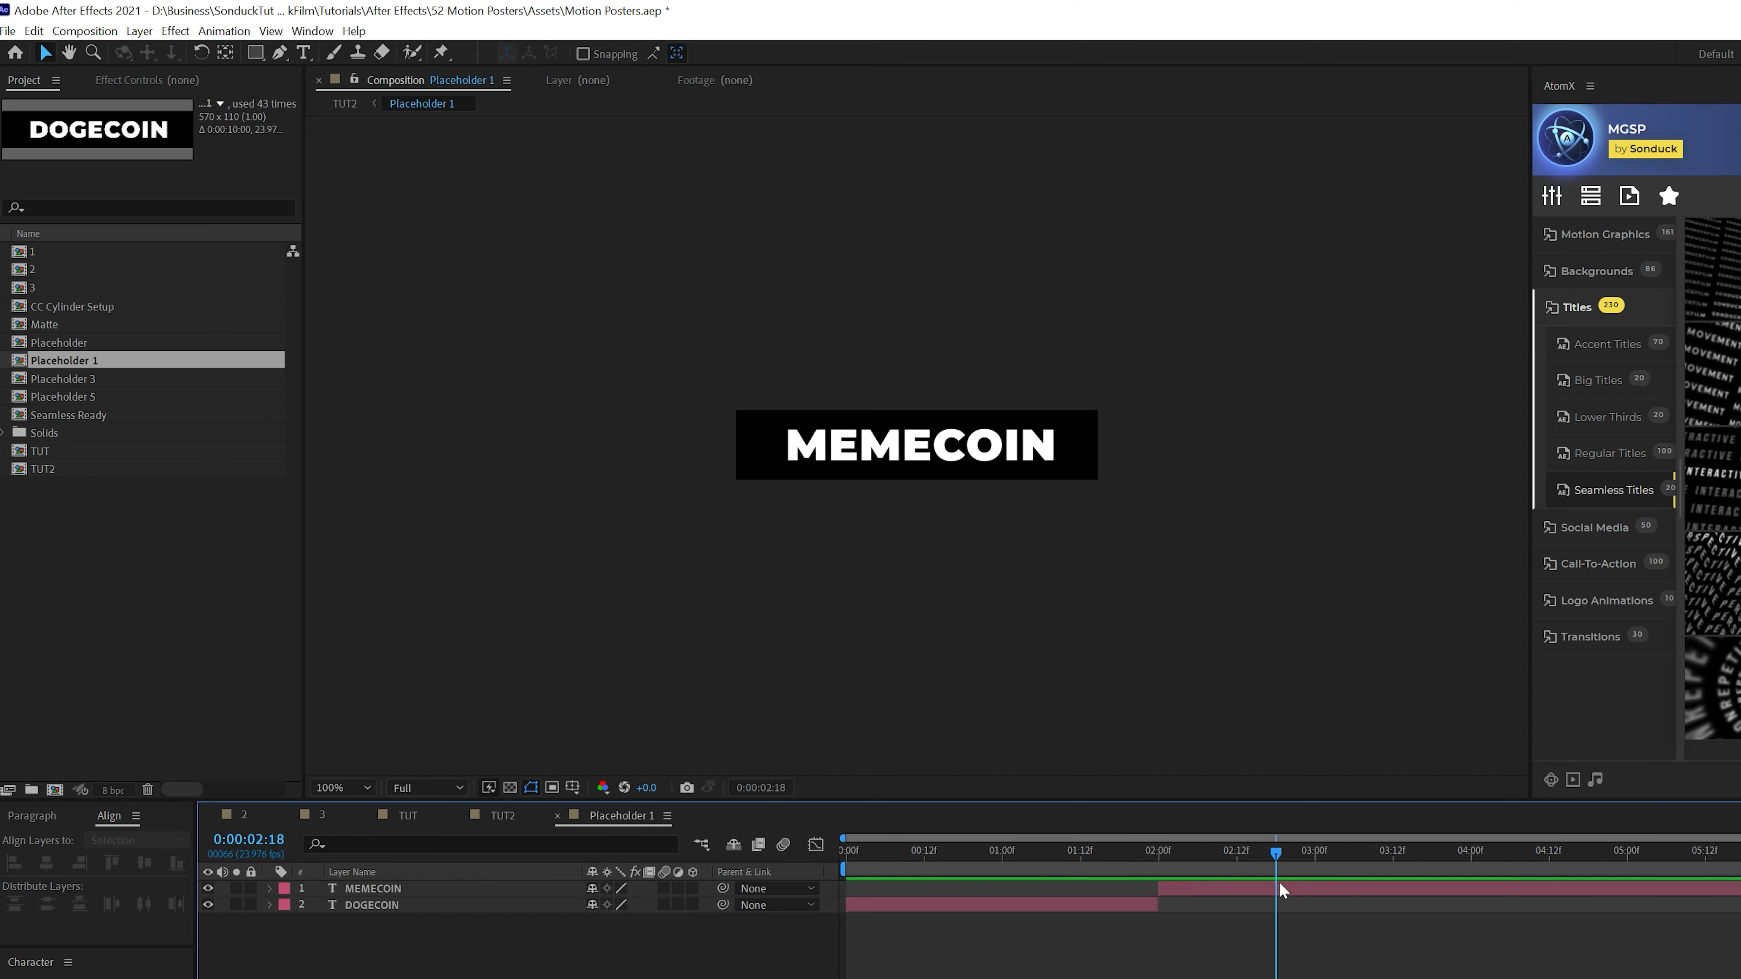
key(j)
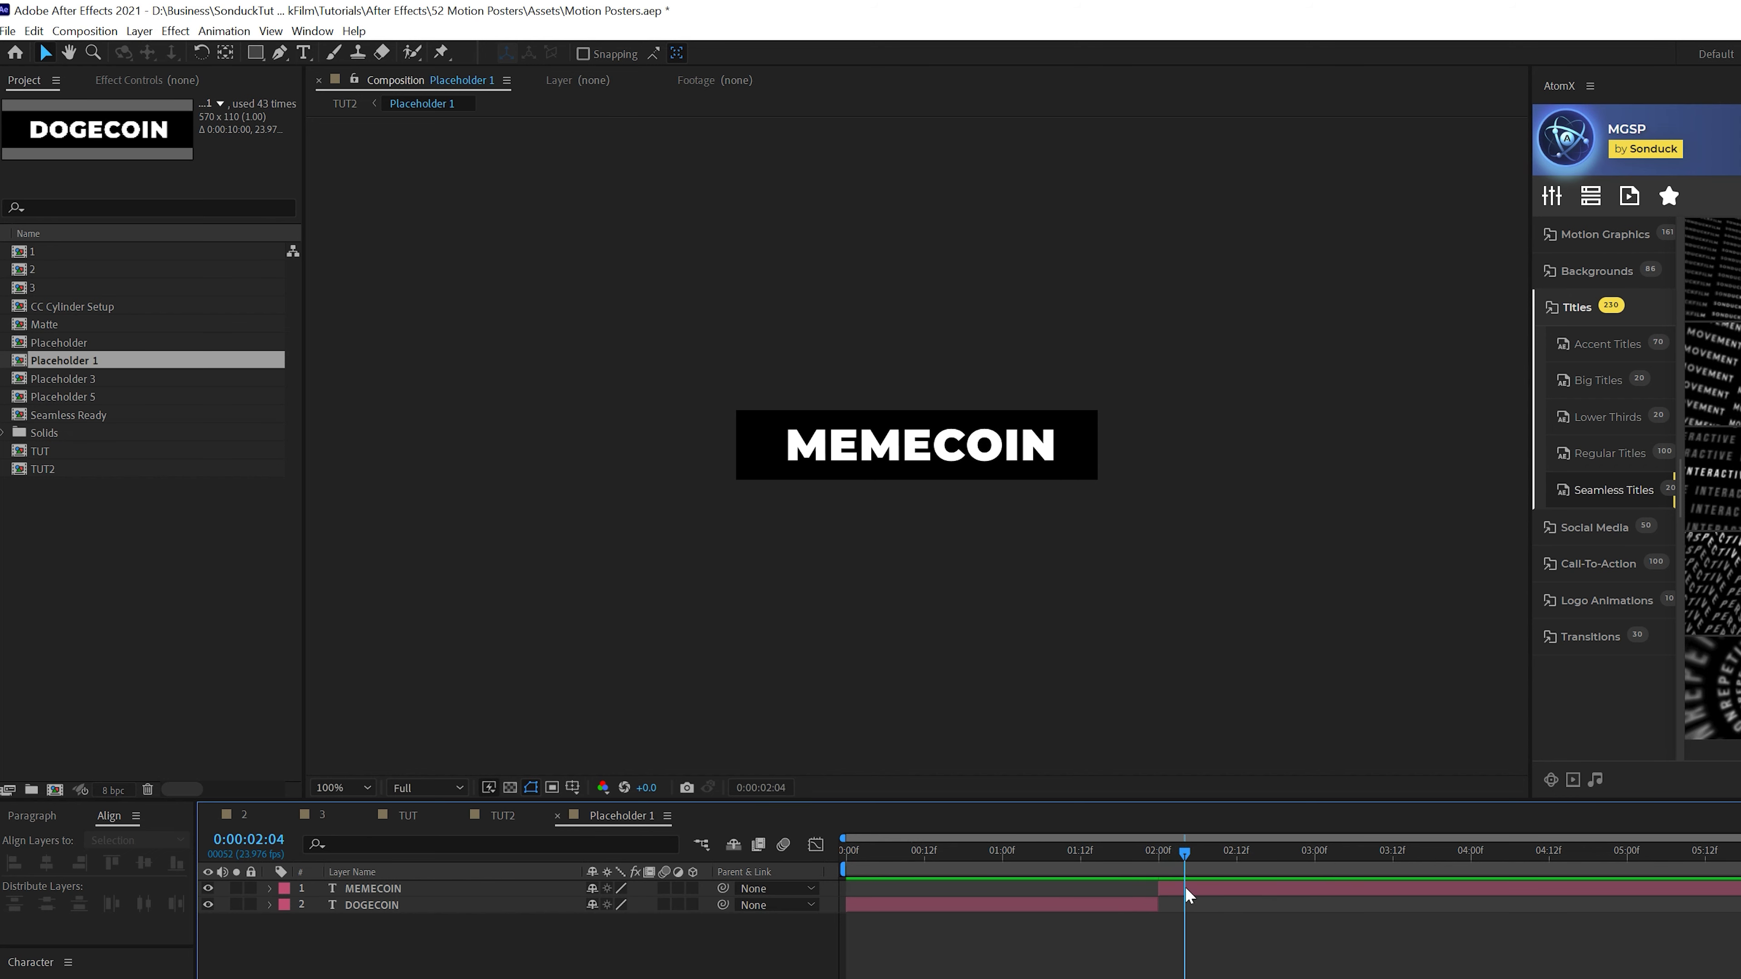
Check the size and frame rate in the composition settings of Placeholder 1
click(84, 31)
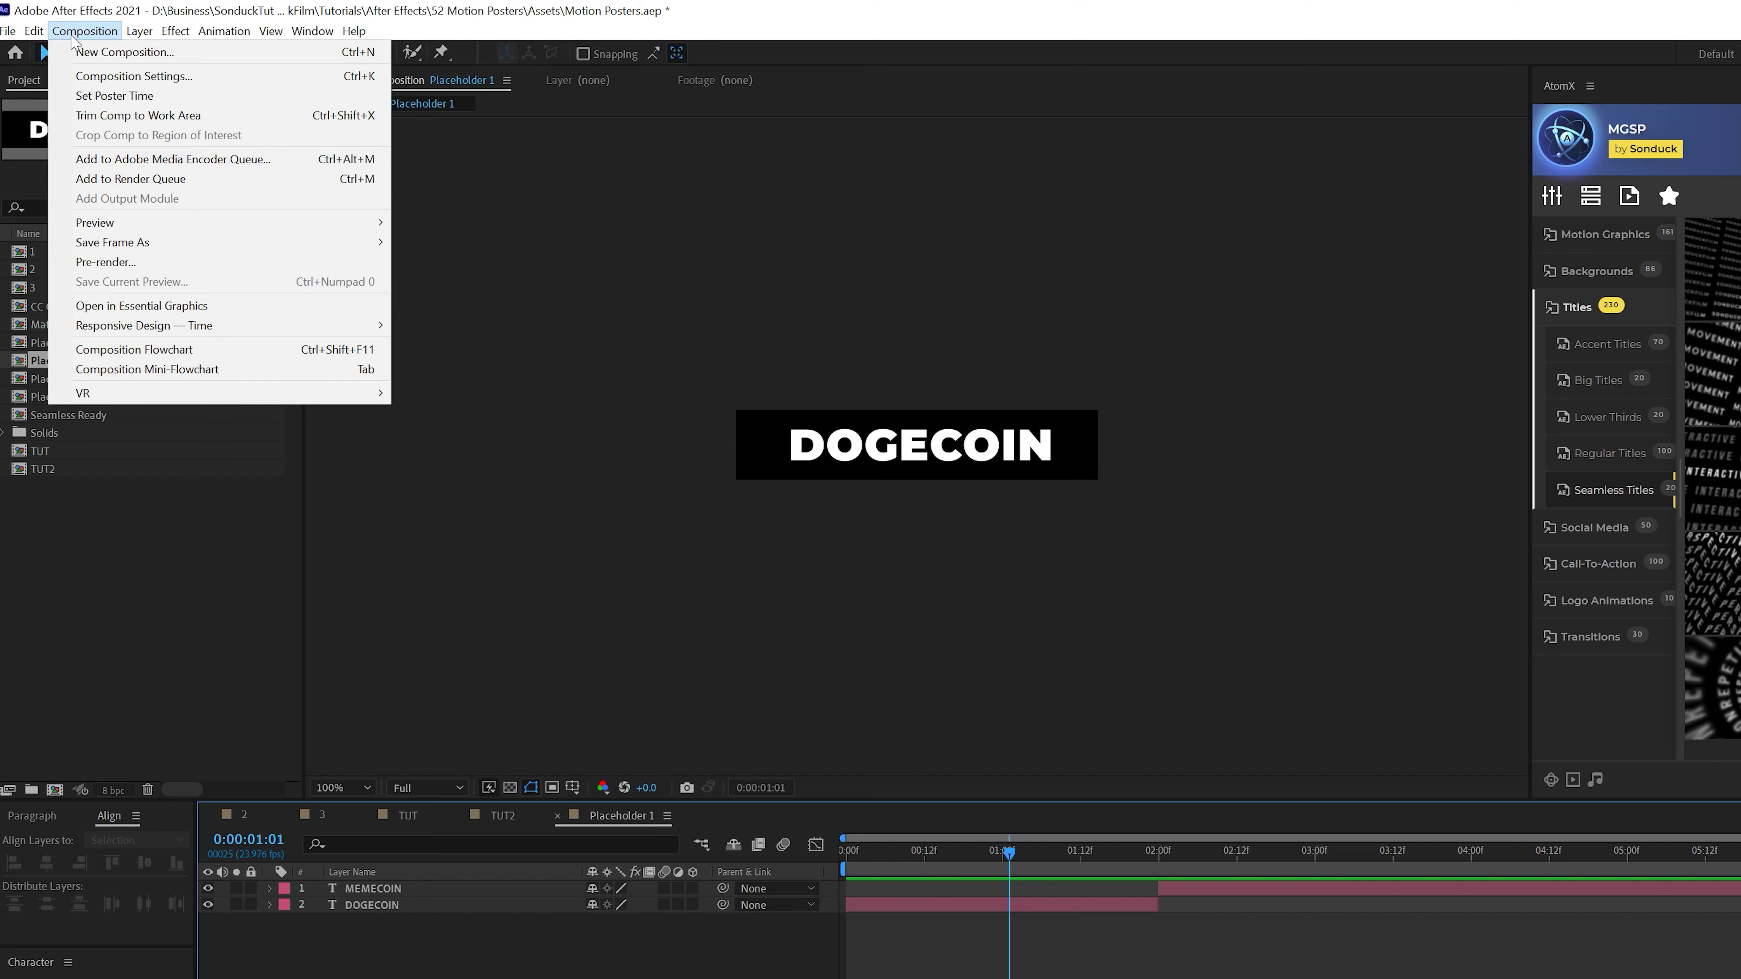
click(126, 81)
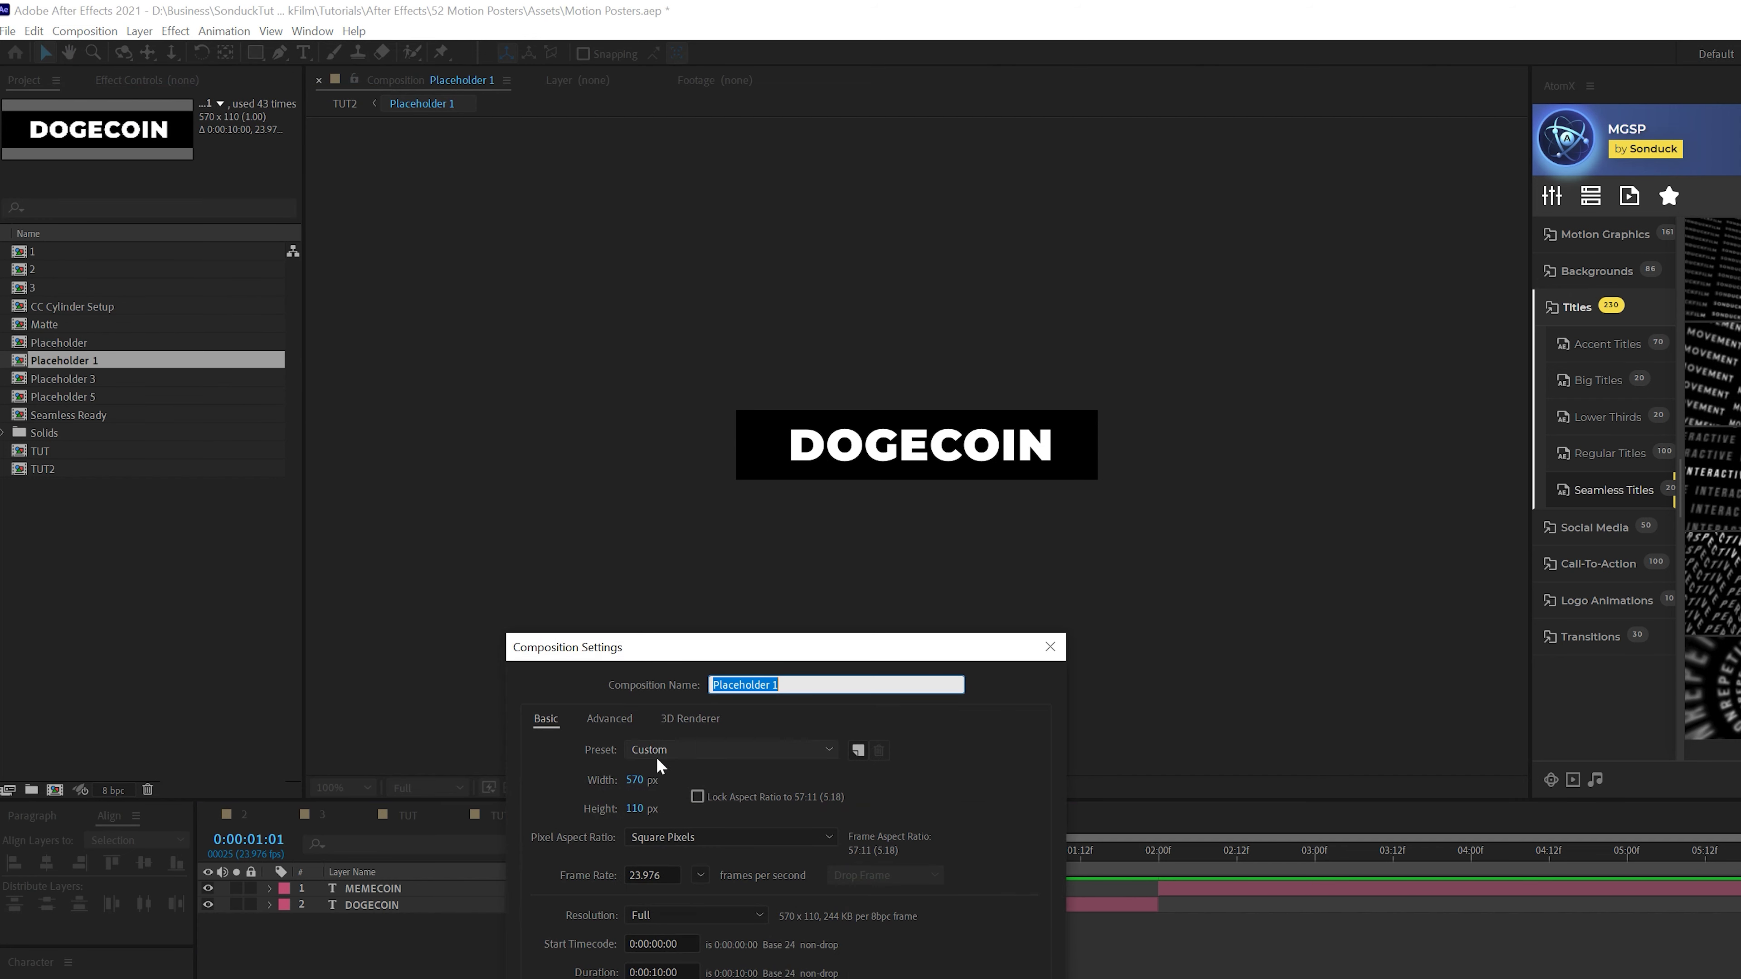
key(Escape)
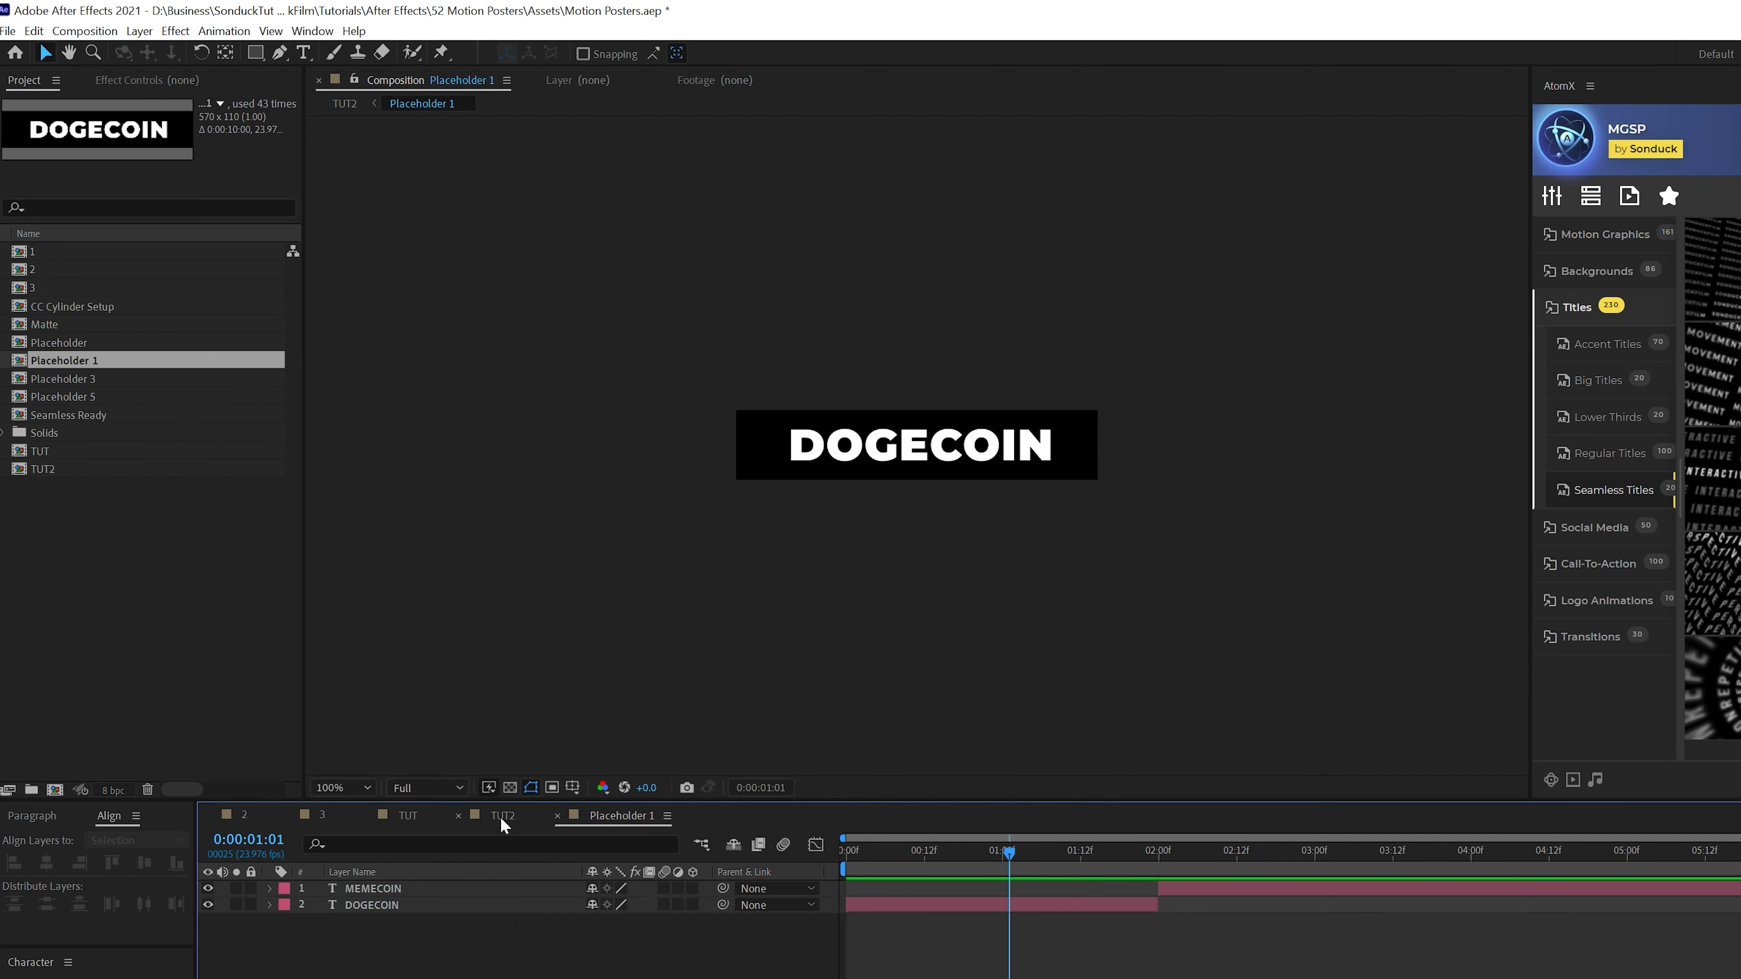
Return to the TUT2 composition and preview the Placeholder 1 layer's text change
click(332, 907)
click(522, 823)
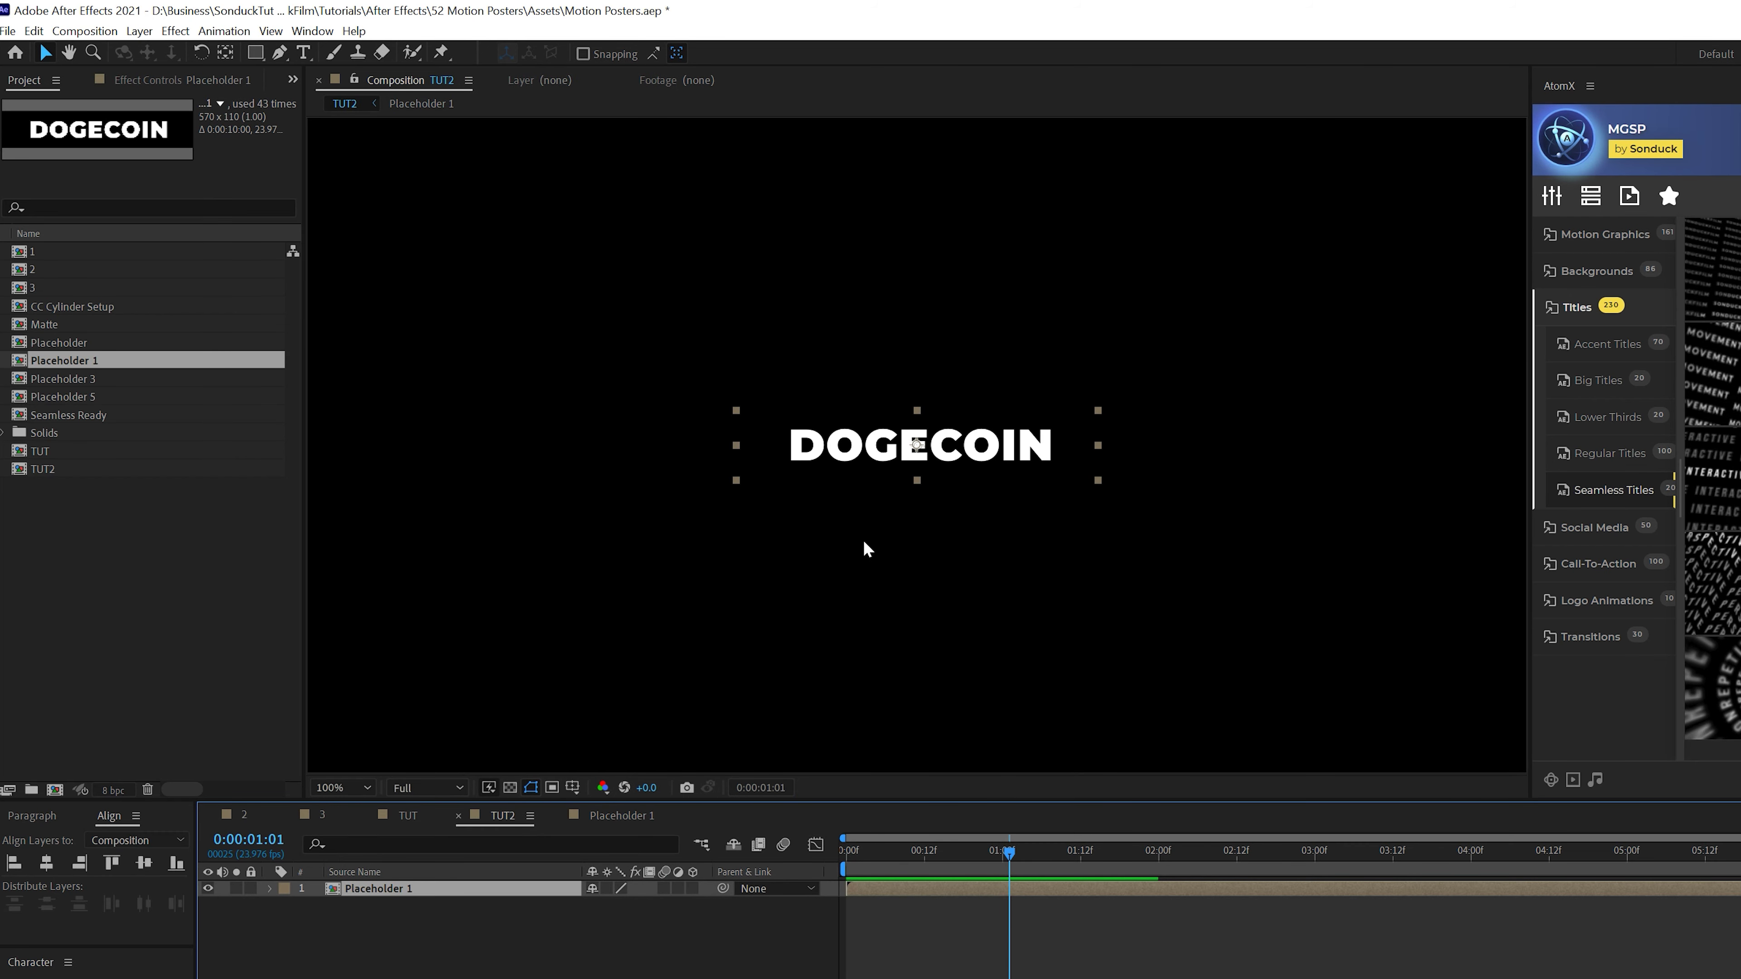
key(comma)
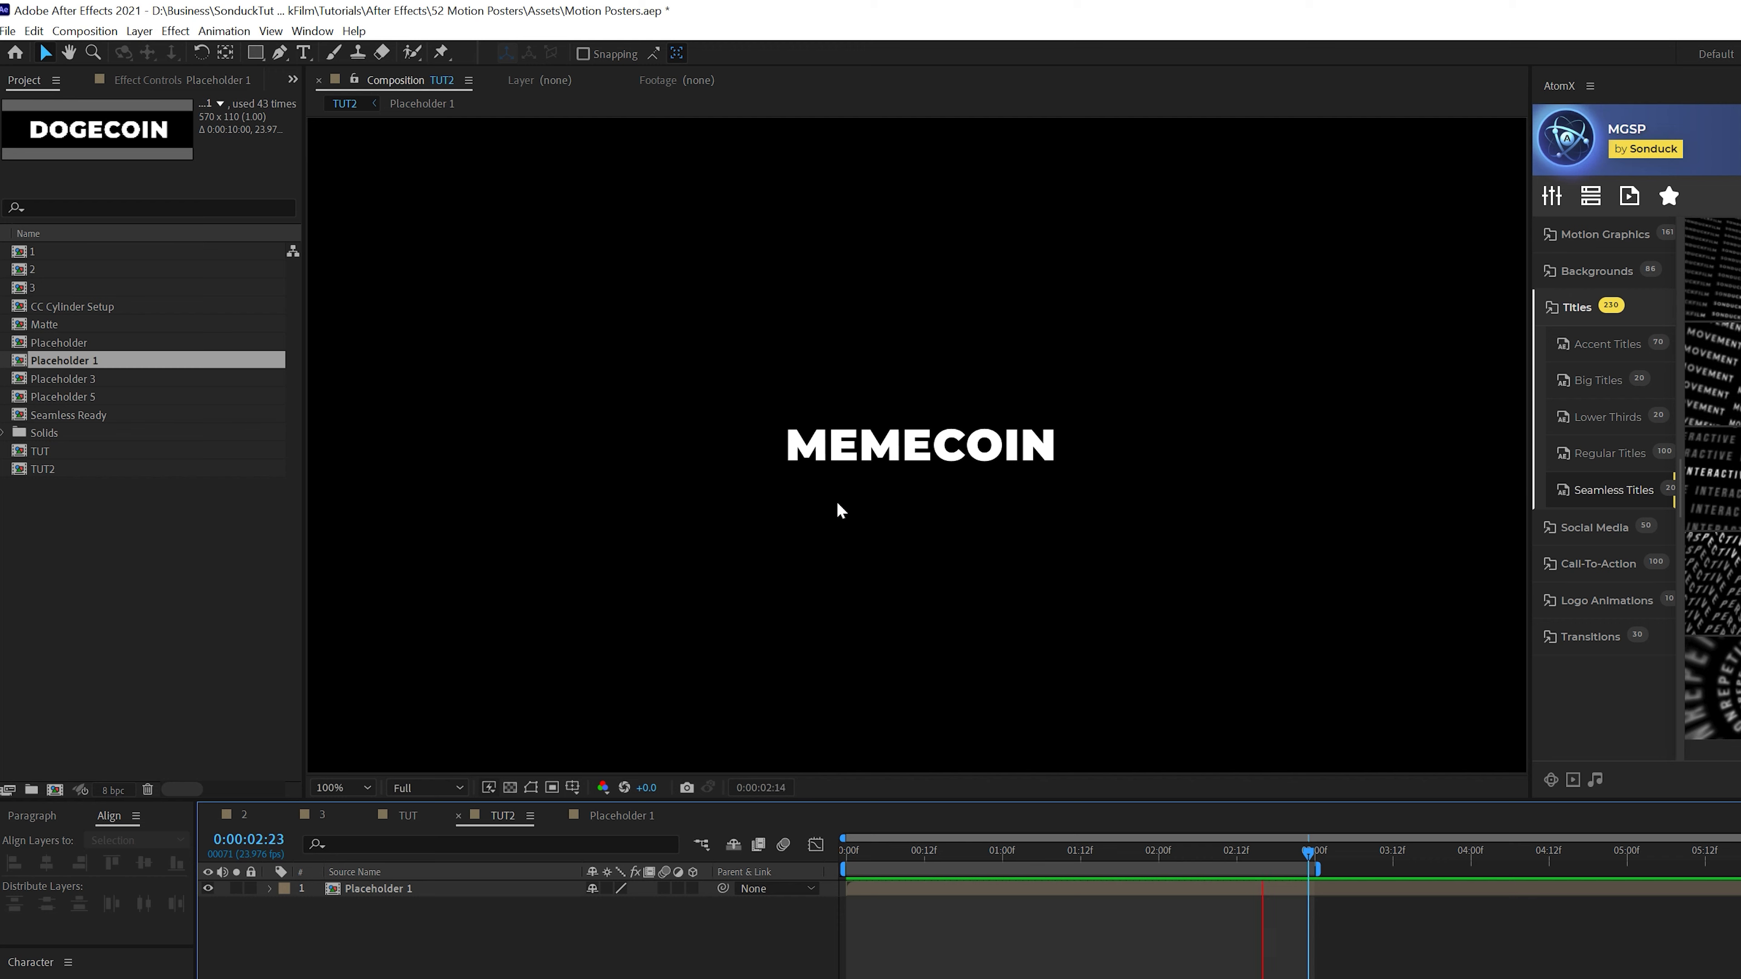